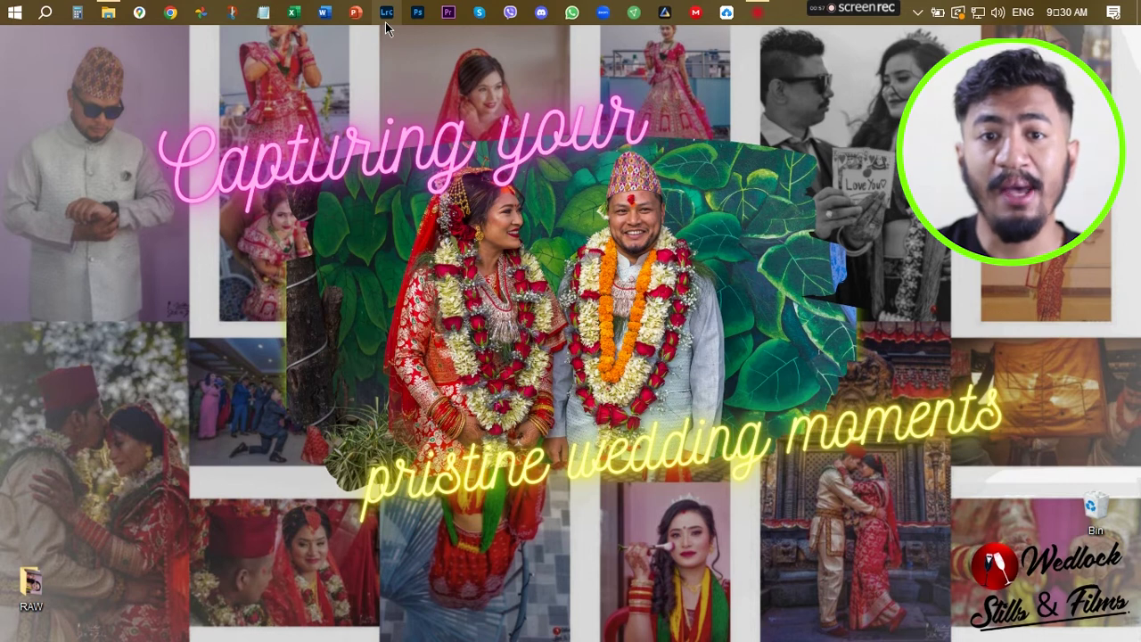
Step: Launch Lightroom Classic from its Windows taskbar icon
{"action": "left_click", "coordinate": [386, 22]}
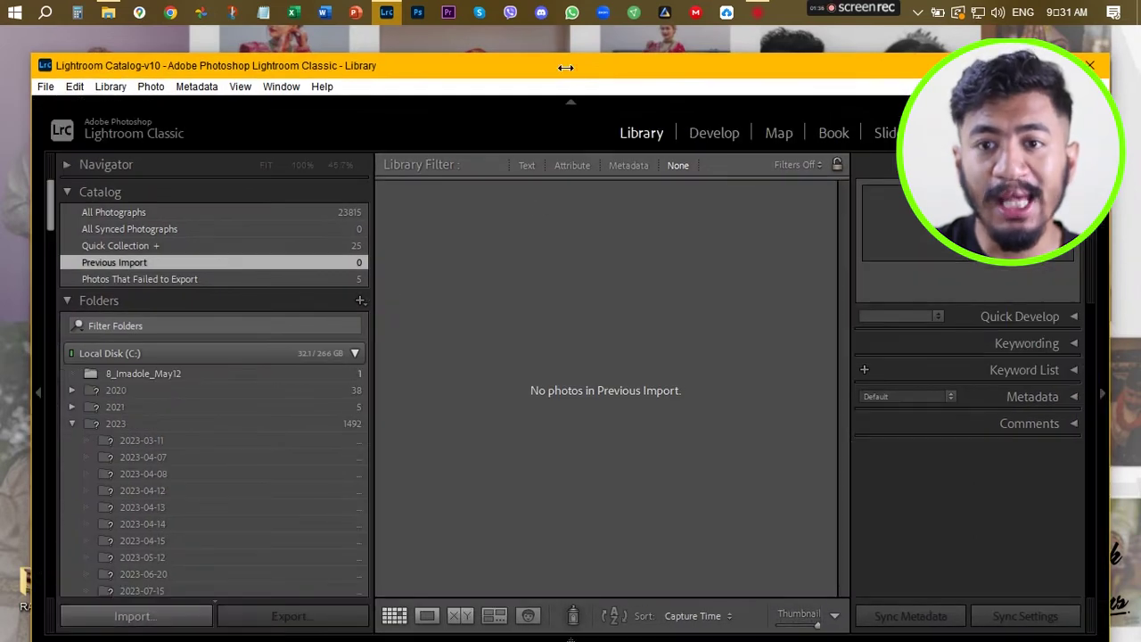
Step: Import _MG_2696.CR2 from the desktop RAW folder into a maximized Lightroom and open it
{"action": "left_click_drag", "start_coordinate": [566, 74], "coordinate": [585, 54]}
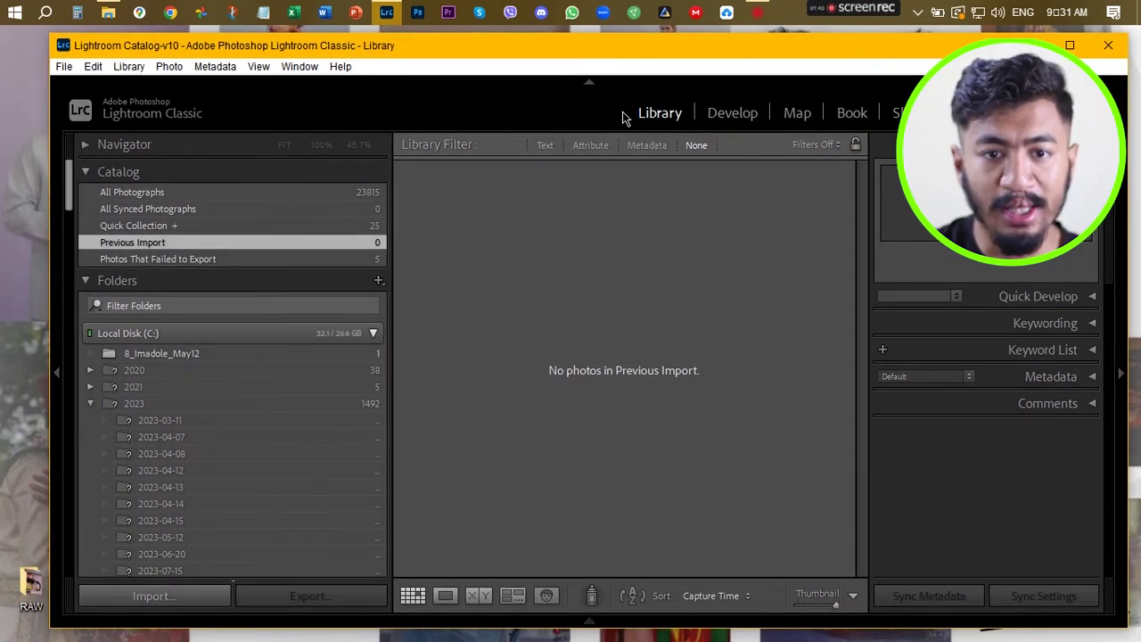
{"action": "double_click", "coordinate": [29, 585]}
{"action": "left_click_drag", "start_coordinate": [261, 339], "coordinate": [802, 340]}
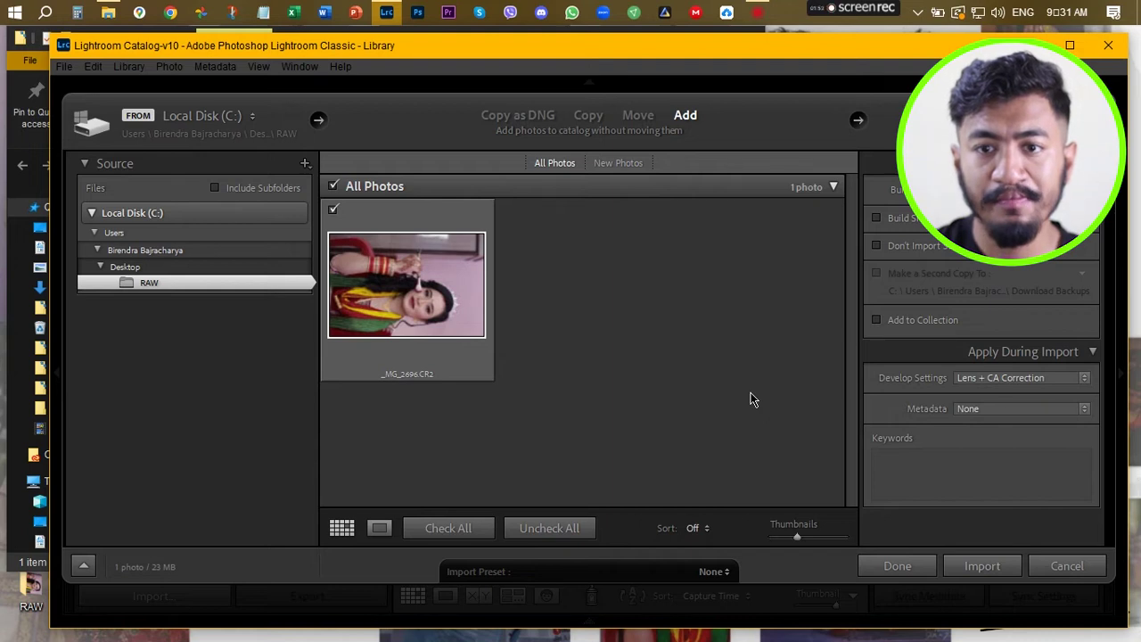
{"action": "key", "text": "Return"}
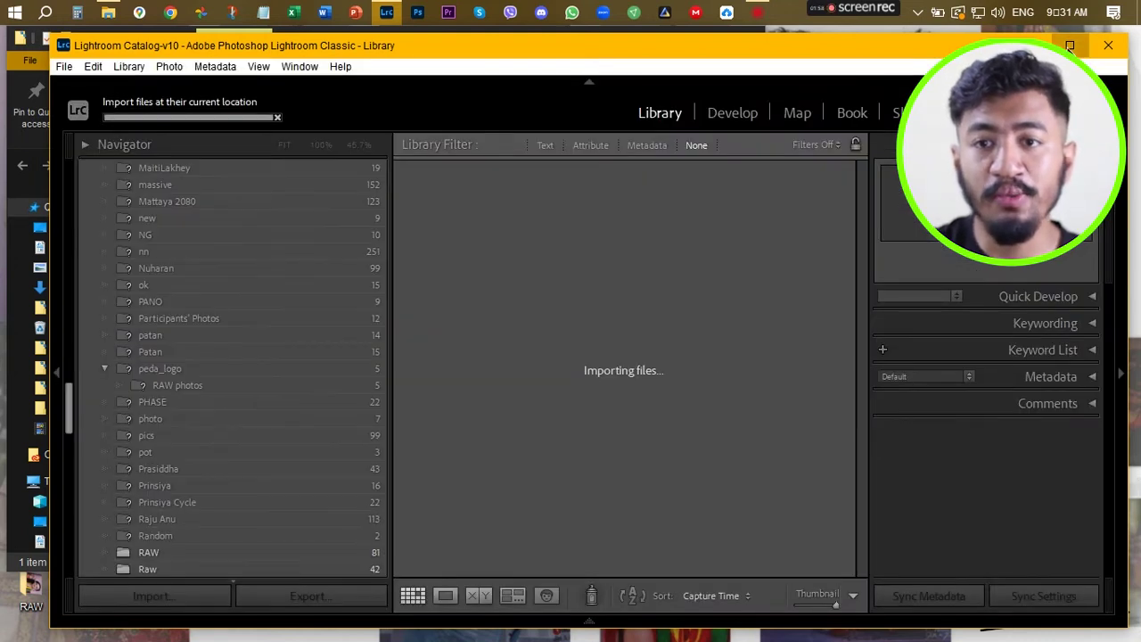
{"action": "left_click", "coordinate": [1070, 45]}
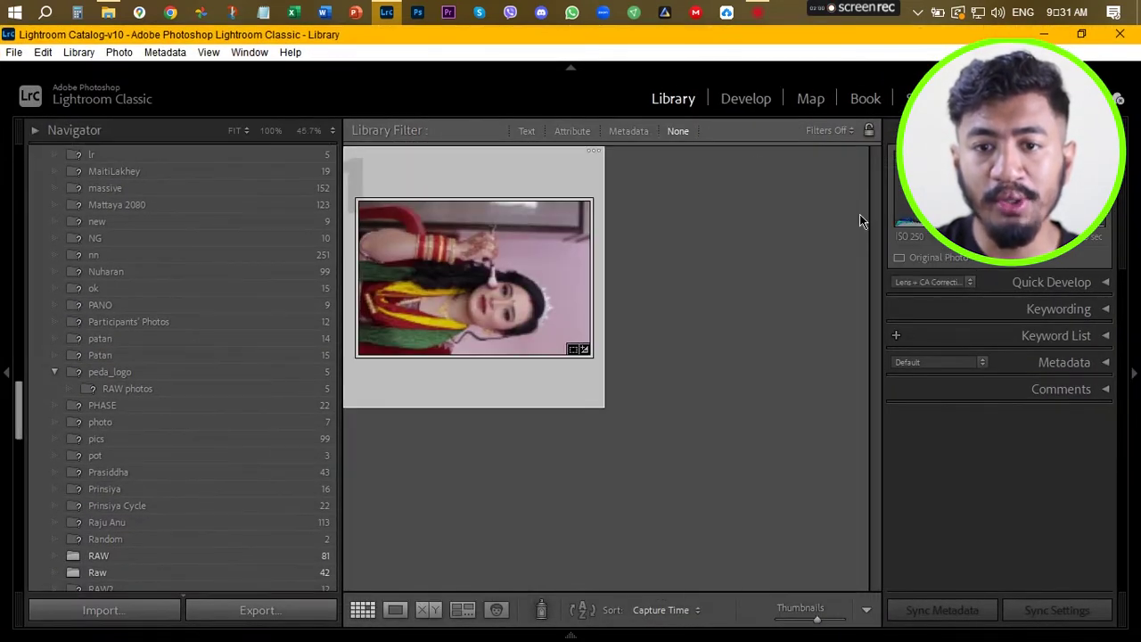
{"action": "left_click", "coordinate": [746, 99]}
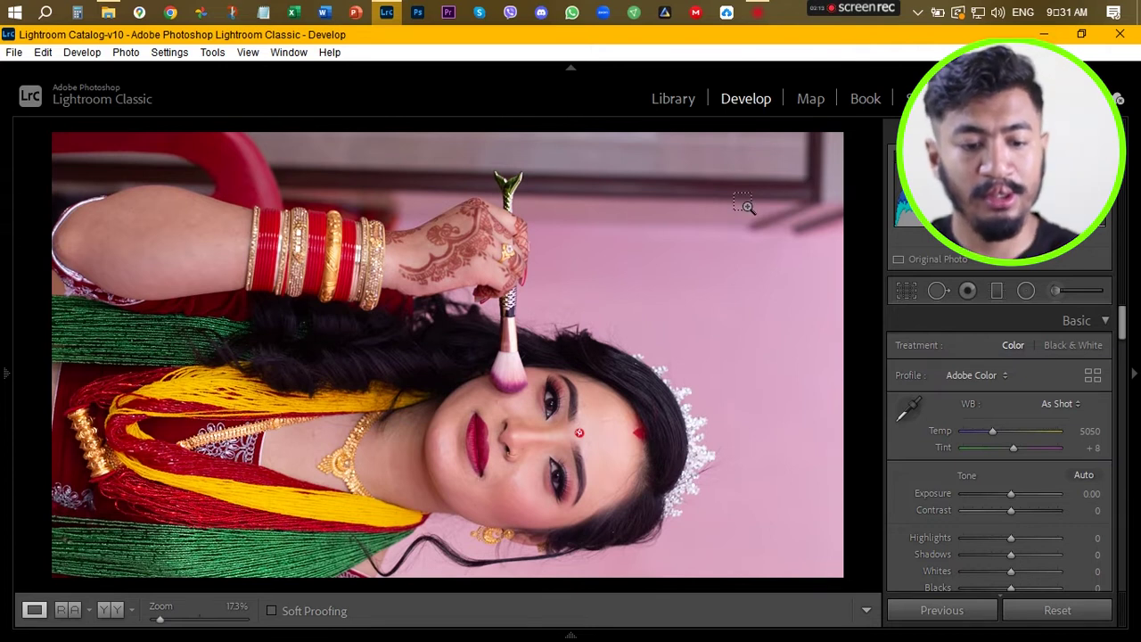
Step: Rotate the portrait upright and lock the crop to the Original aspect ratio
{"action": "key", "text": "ctrl+bracketleft"}
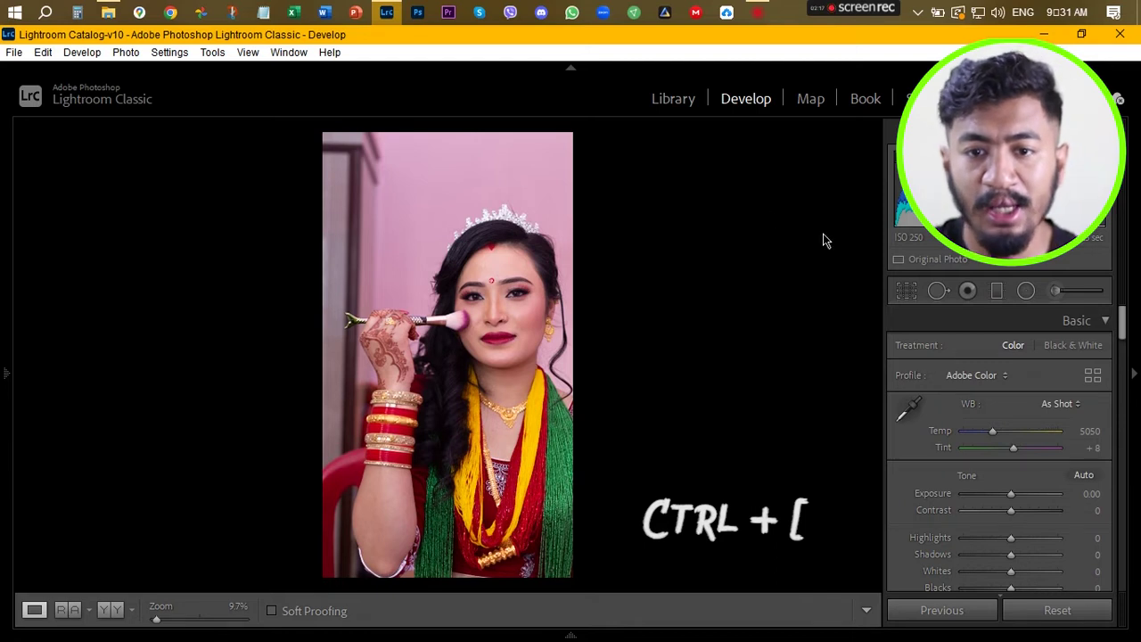
{"action": "left_click", "coordinate": [907, 296]}
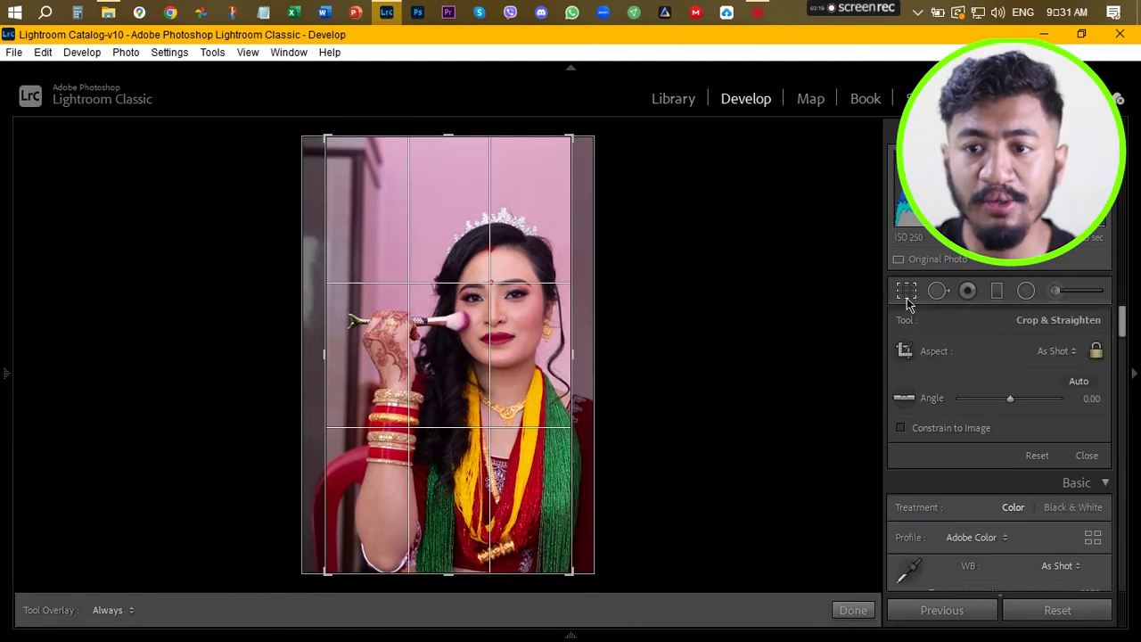
{"action": "left_click", "coordinate": [1044, 351]}
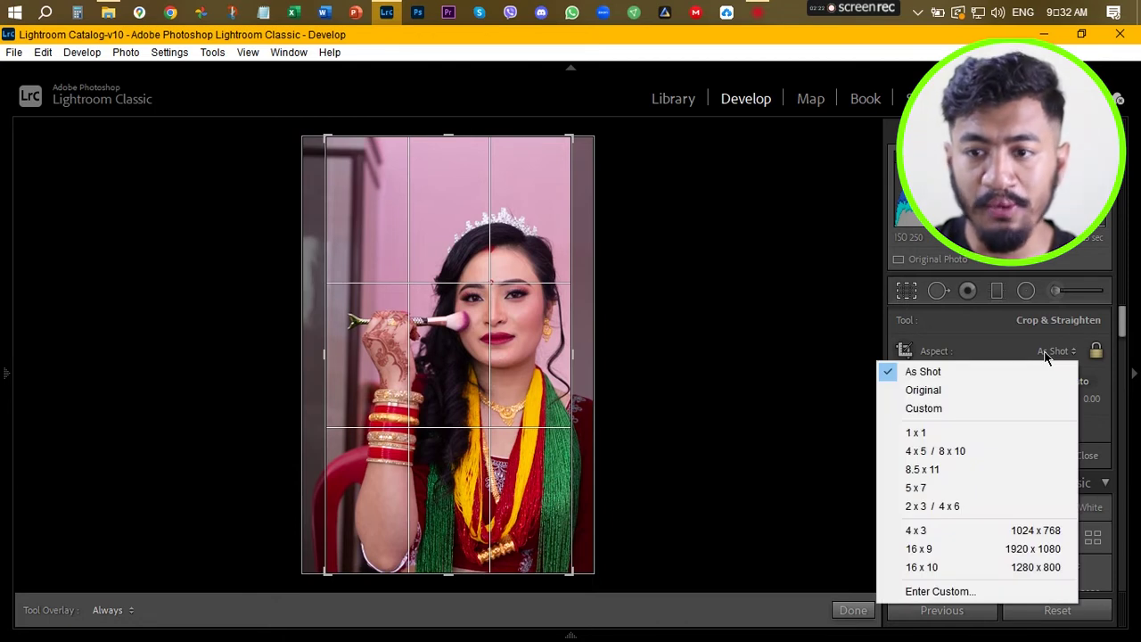
{"action": "left_click", "coordinate": [974, 393]}
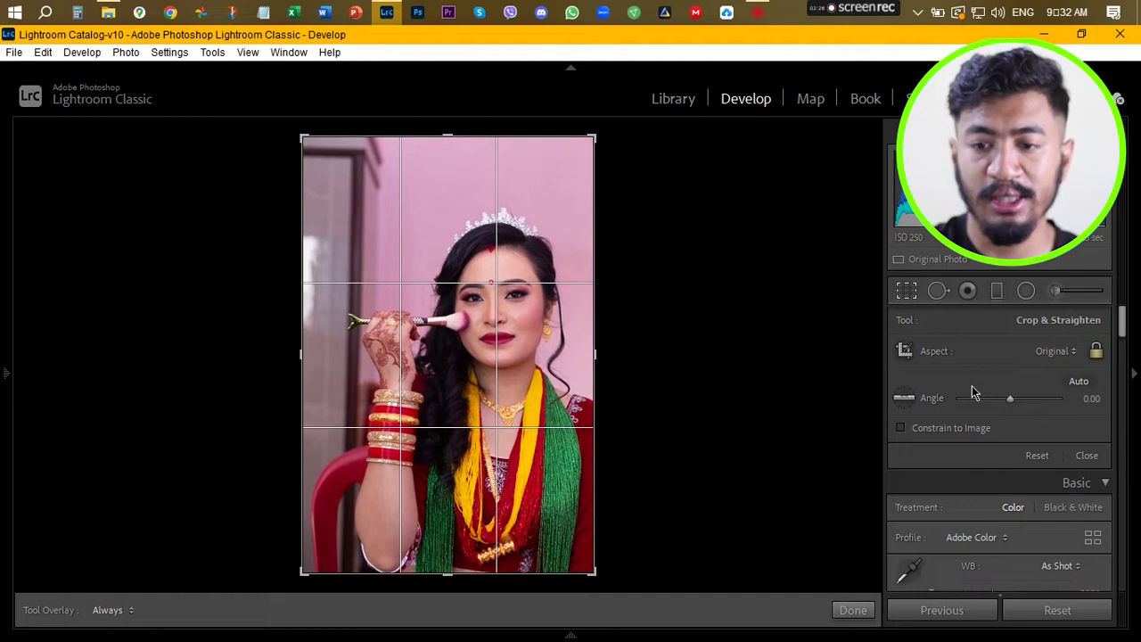
{"action": "key", "text": "r"}
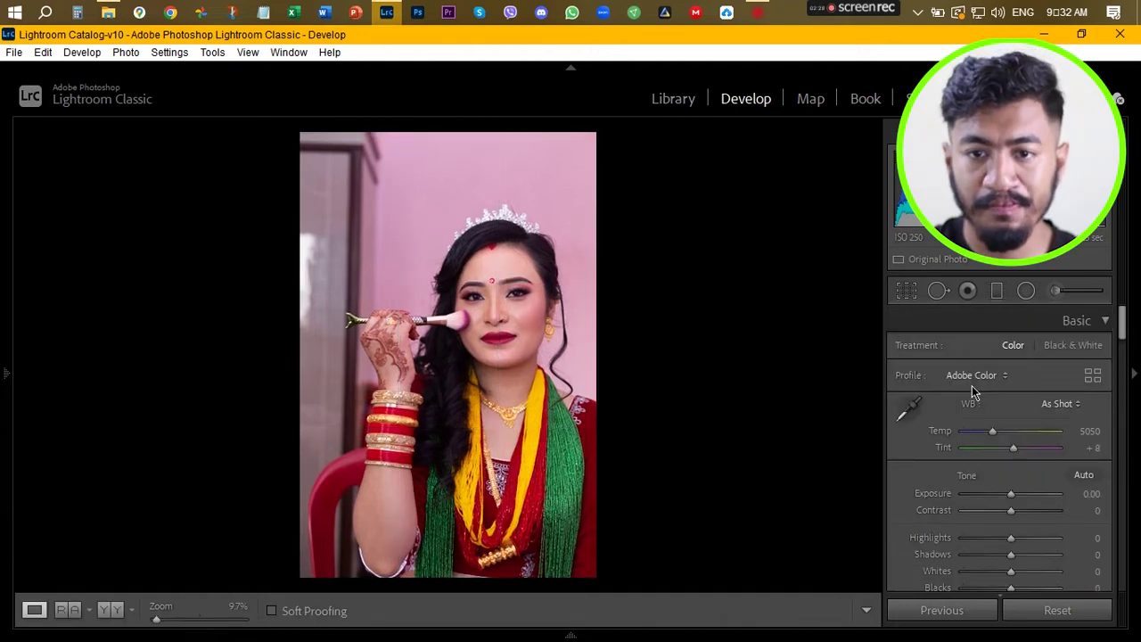
Step: Auto-straighten the photo by -3.40°, reposition it in the crop frame and apply
{"action": "left_click", "coordinate": [909, 301]}
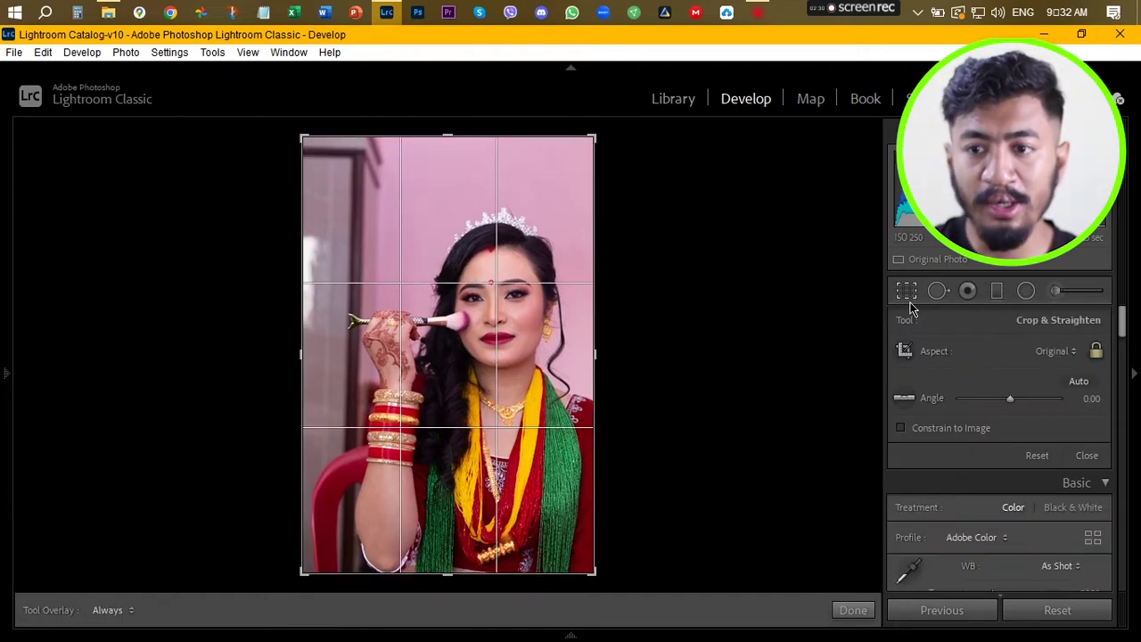
{"action": "left_click", "coordinate": [1076, 383]}
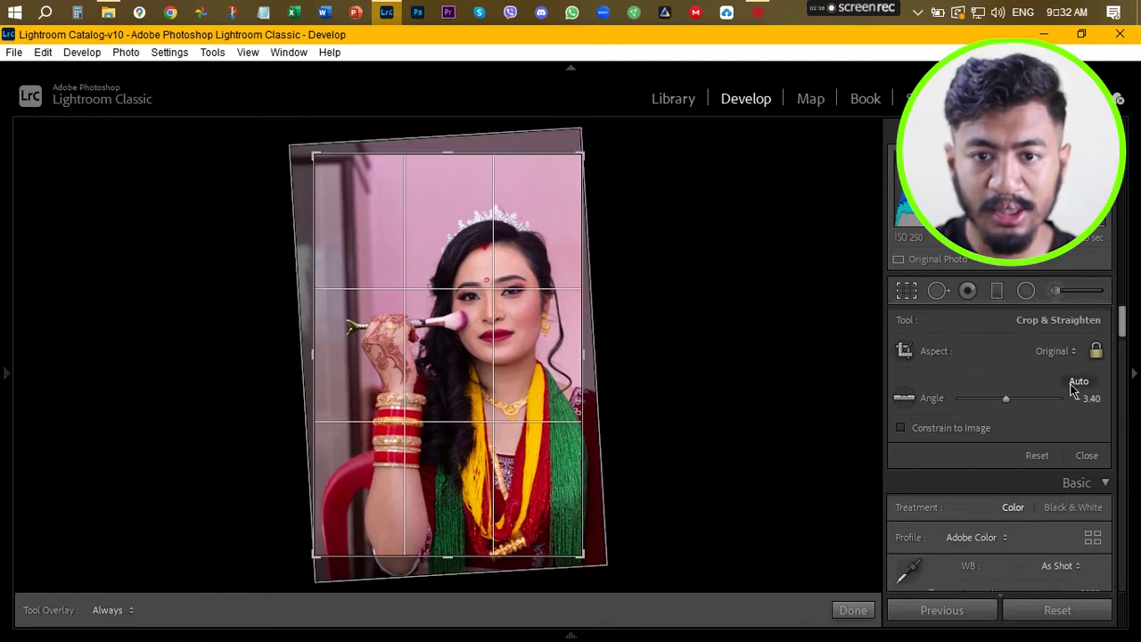
{"action": "left_click_drag", "start_coordinate": [459, 331], "coordinate": [460, 323]}
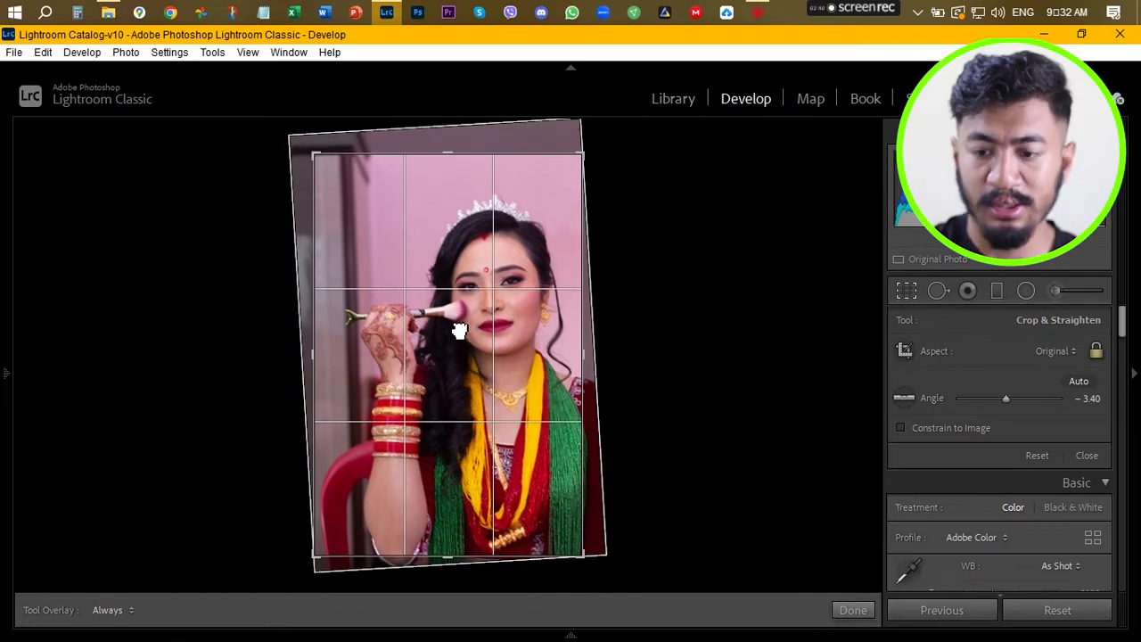
{"action": "key", "text": "Return"}
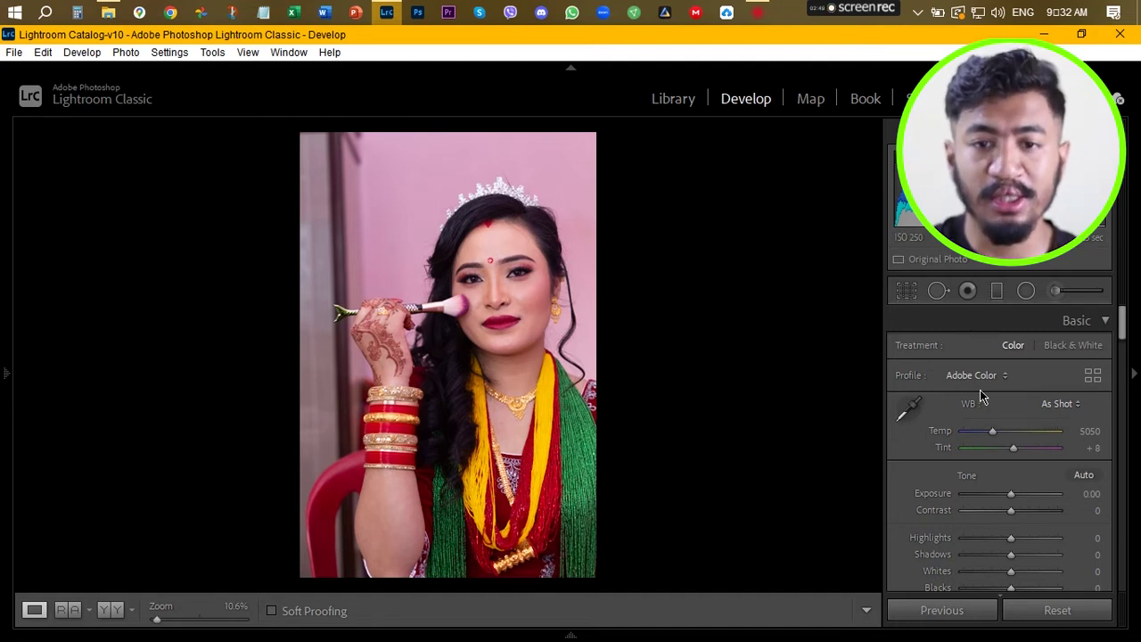
Step: Zoom in near 100% and pan across the bride's eyes, nose and forehead to inspect blemishes
{"action": "left_click", "coordinate": [528, 268]}
{"action": "left_click_drag", "start_coordinate": [285, 308], "coordinate": [568, 349]}
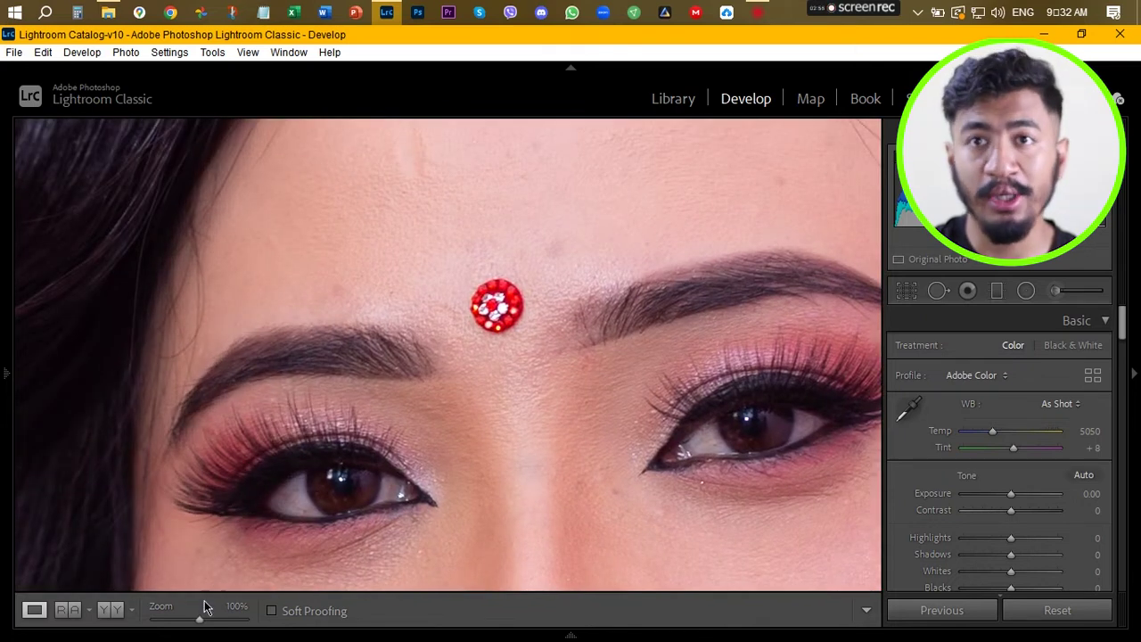
{"action": "left_click_drag", "start_coordinate": [198, 618], "coordinate": [183, 621]}
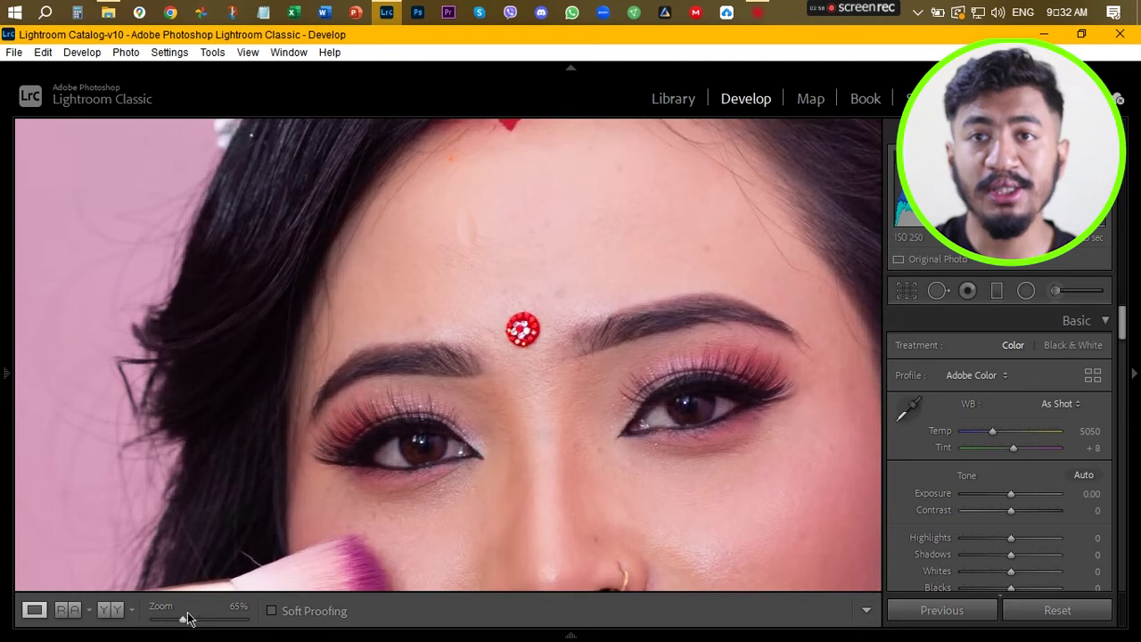
{"action": "left_click_drag", "start_coordinate": [642, 484], "coordinate": [531, 381]}
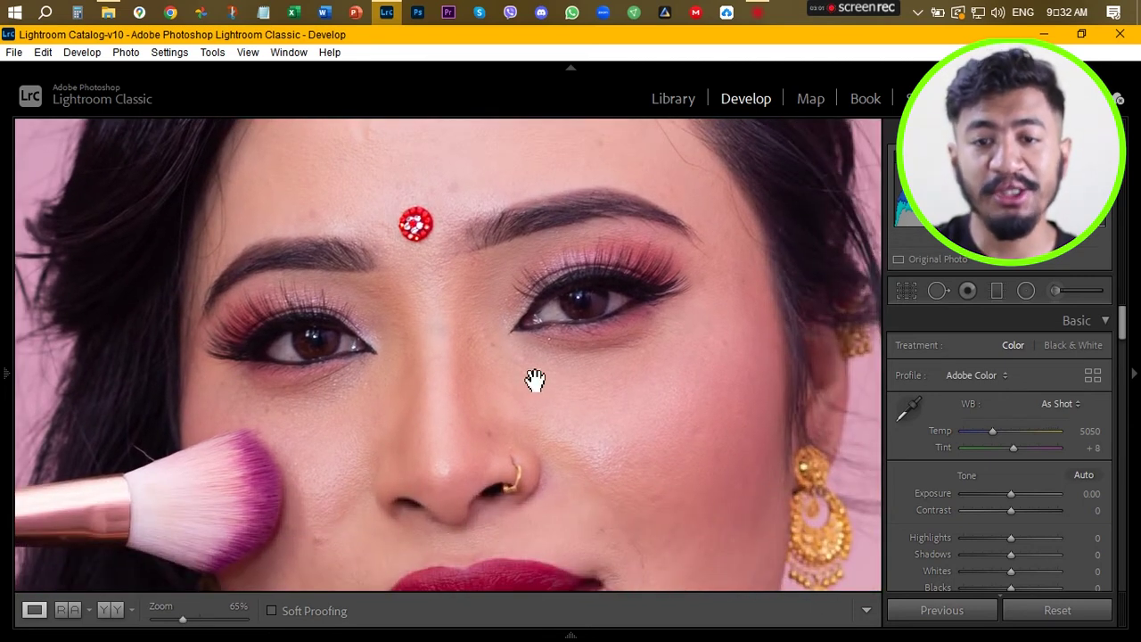
{"action": "left_click_drag", "start_coordinate": [533, 282], "coordinate": [540, 382]}
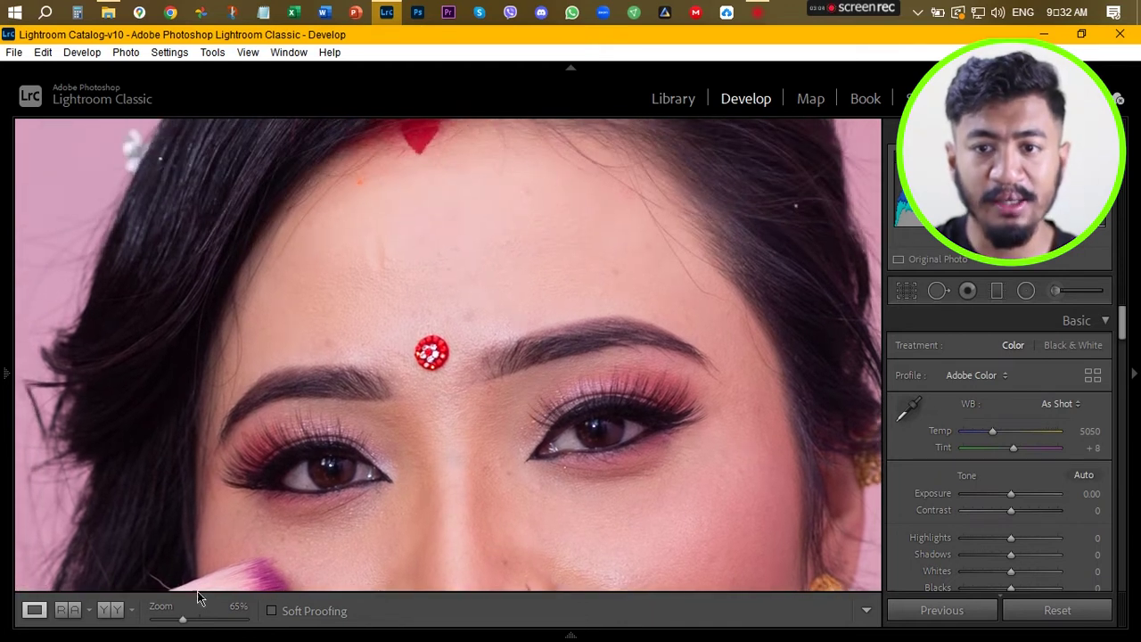
{"action": "left_click_drag", "start_coordinate": [183, 618], "coordinate": [188, 619]}
{"action": "left_click_drag", "start_coordinate": [491, 247], "coordinate": [507, 322]}
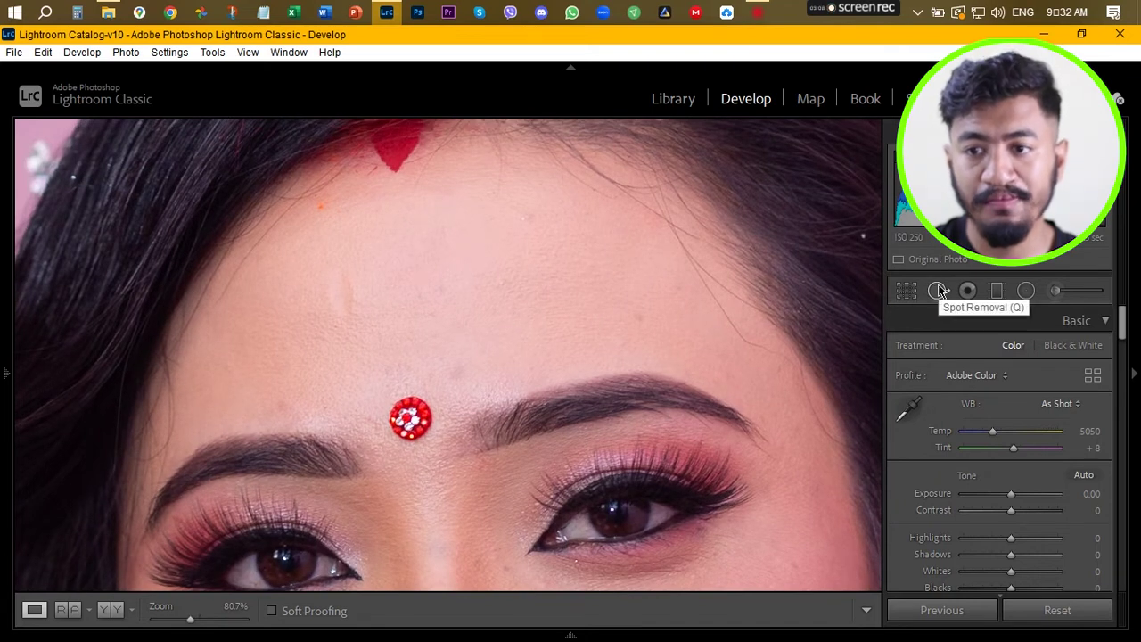
Step: Clone out a forehead blemish with the Spot Removal tool at Size 36
{"action": "left_click", "coordinate": [939, 290]}
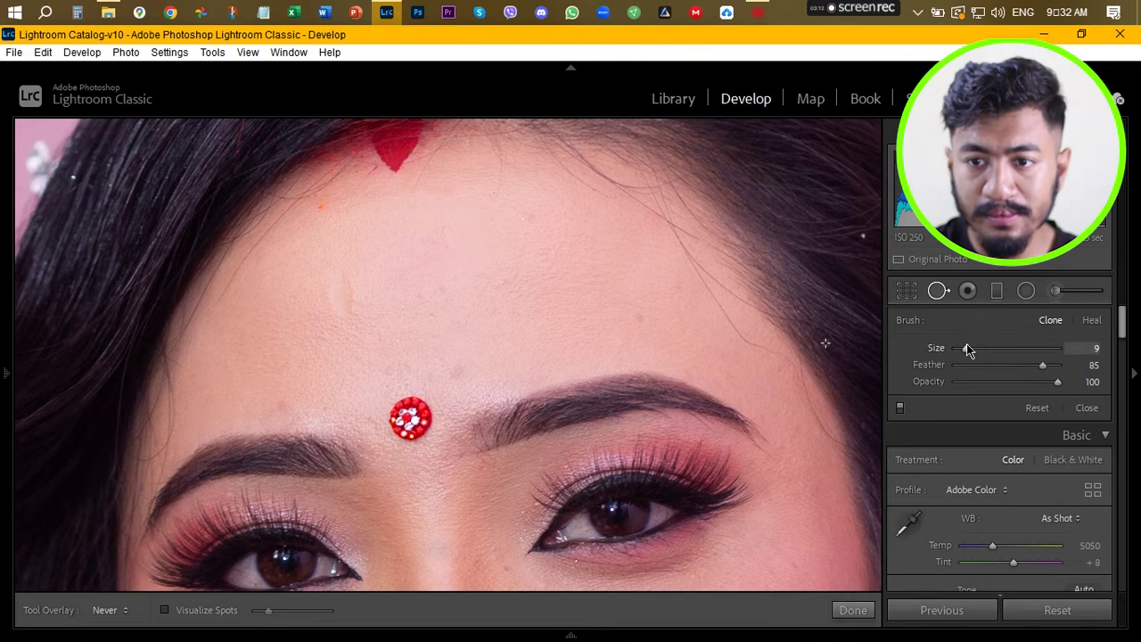
{"action": "left_click_drag", "start_coordinate": [967, 345], "coordinate": [993, 348]}
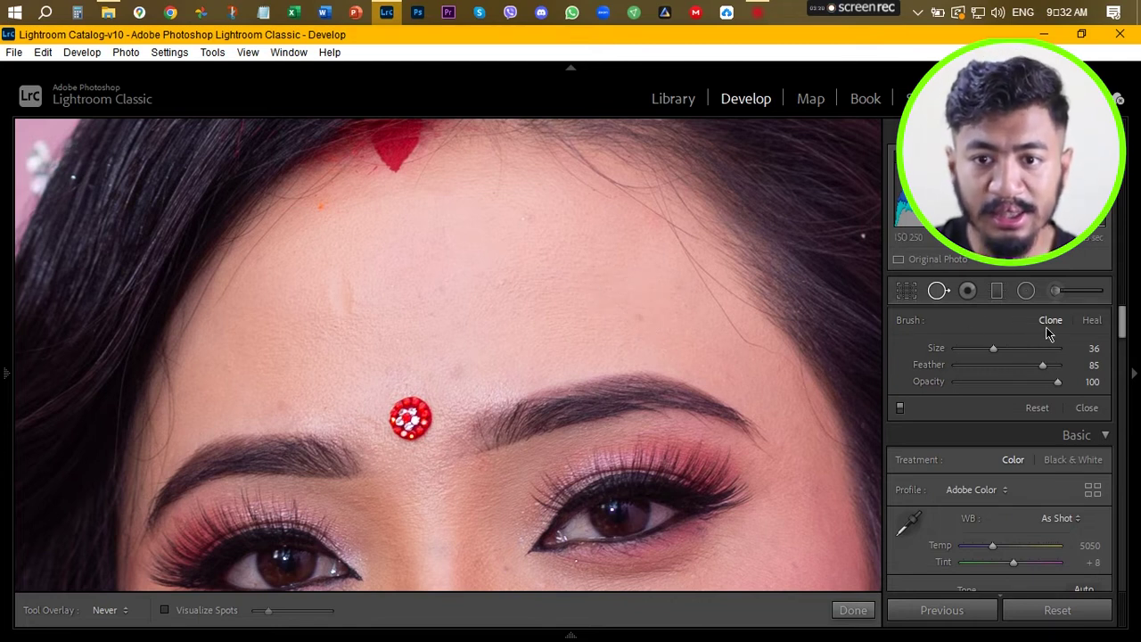
{"action": "left_click", "coordinate": [640, 318]}
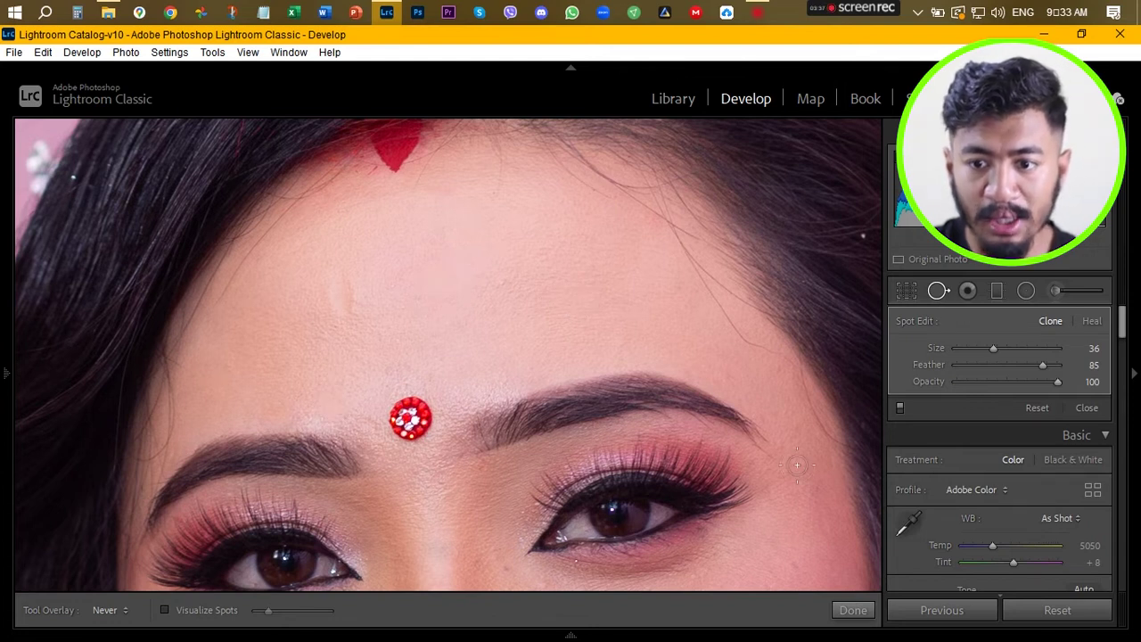
{"action": "left_click", "coordinate": [852, 610]}
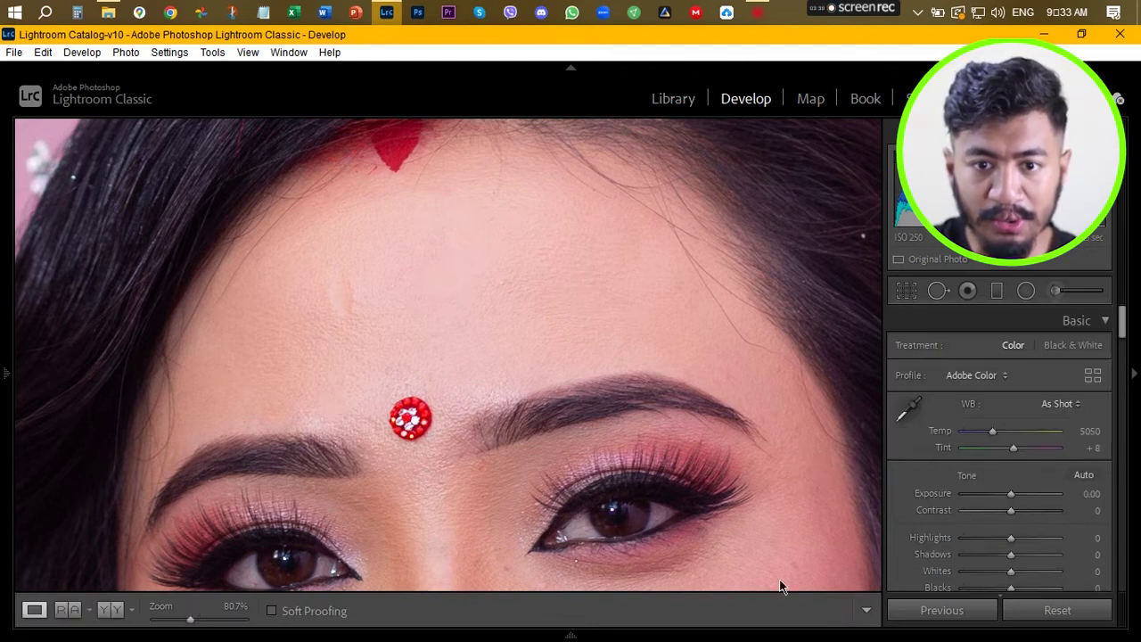
Step: Clone out the blemishes just below the bride's nose
{"action": "left_click_drag", "start_coordinate": [647, 489], "coordinate": [625, 345]}
{"action": "scroll", "coordinate": [538, 366], "scroll_direction": "down", "scroll_amount": 4}
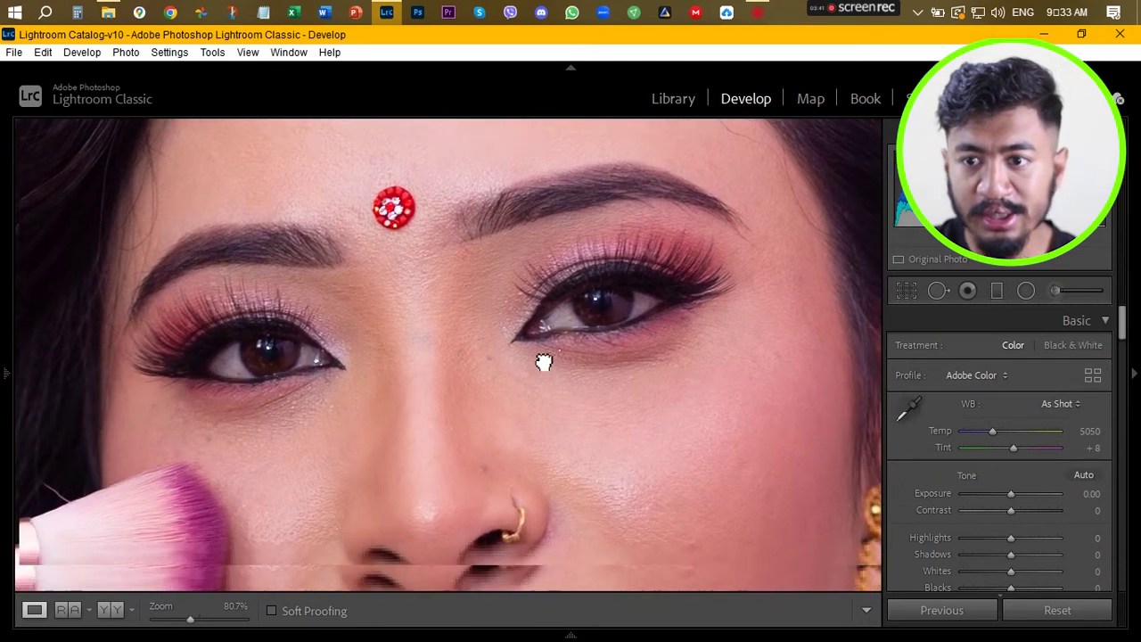
{"action": "left_click", "coordinate": [934, 293]}
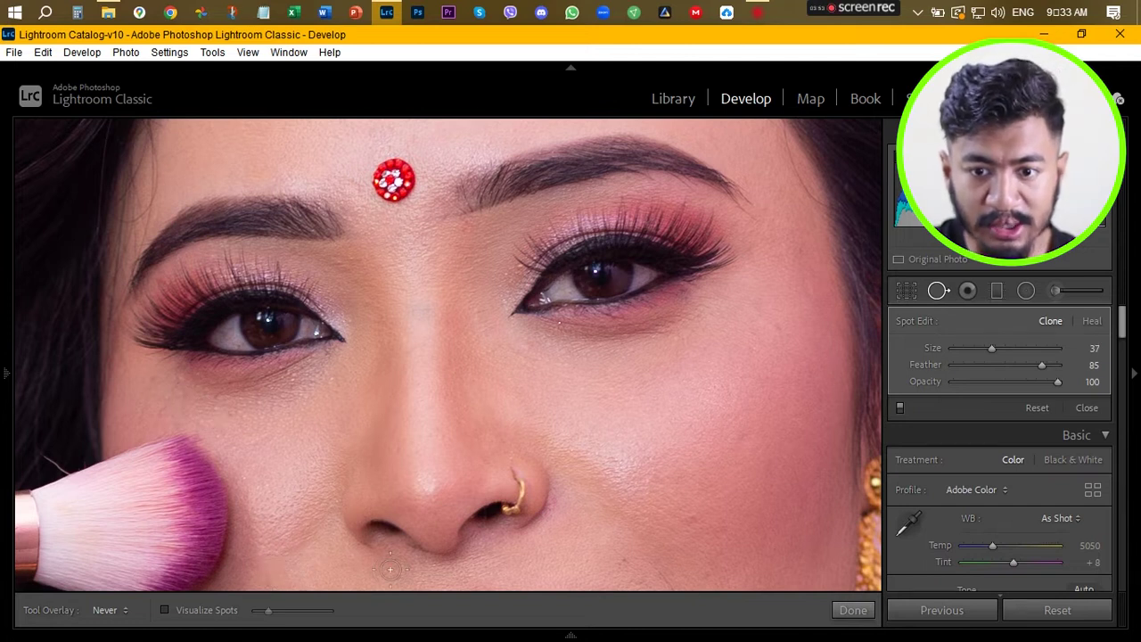
{"action": "scroll", "coordinate": [615, 564], "scroll_direction": "down", "scroll_amount": 1}
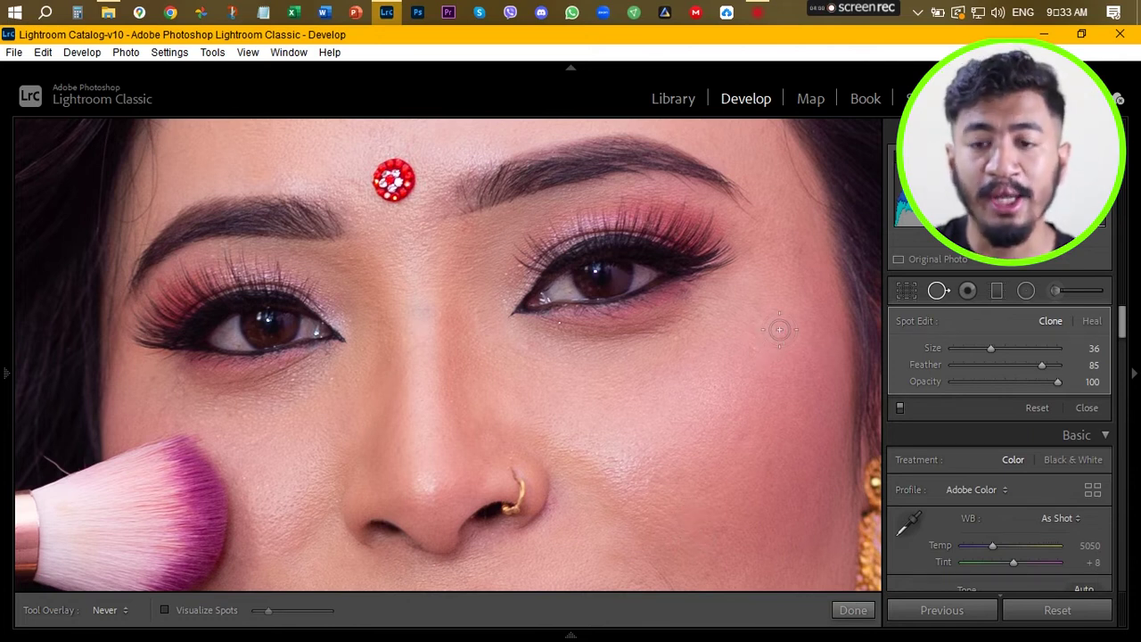
{"action": "left_click", "coordinate": [853, 611]}
{"action": "left_click_drag", "start_coordinate": [594, 448], "coordinate": [665, 250]}
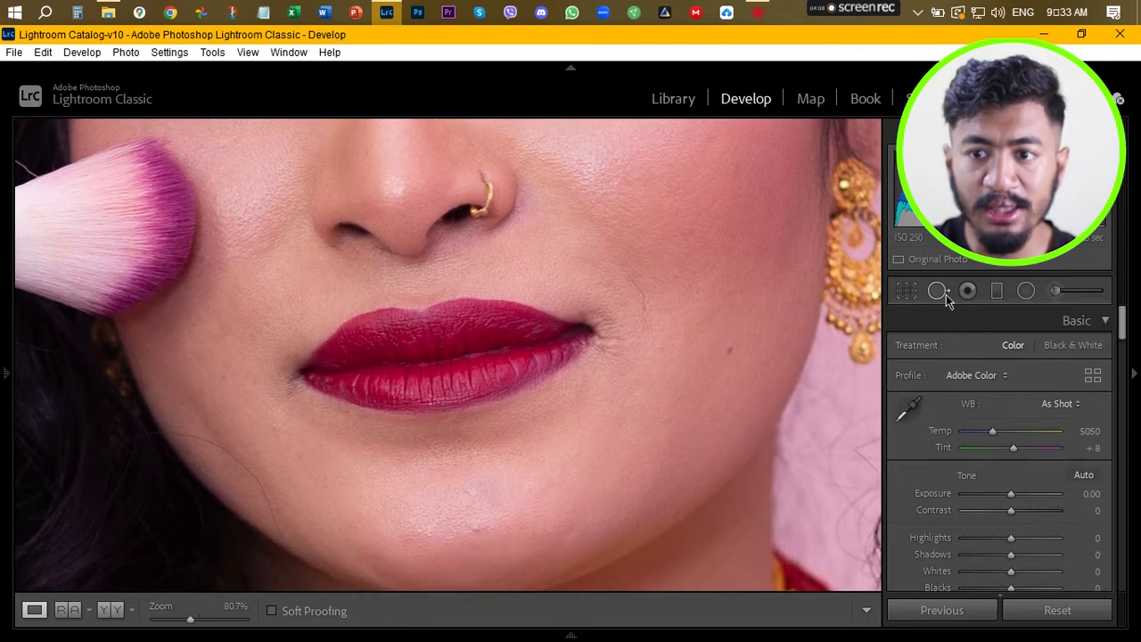
Step: Clone out the blemish near the lip corner
{"action": "left_click", "coordinate": [945, 295]}
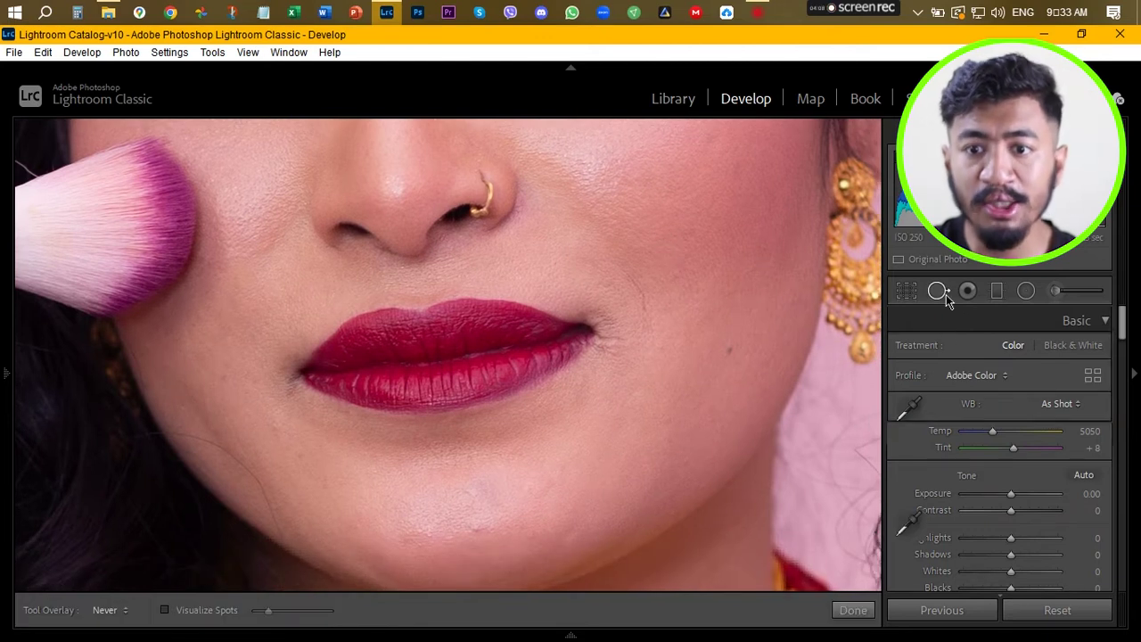
{"action": "left_click", "coordinate": [726, 347]}
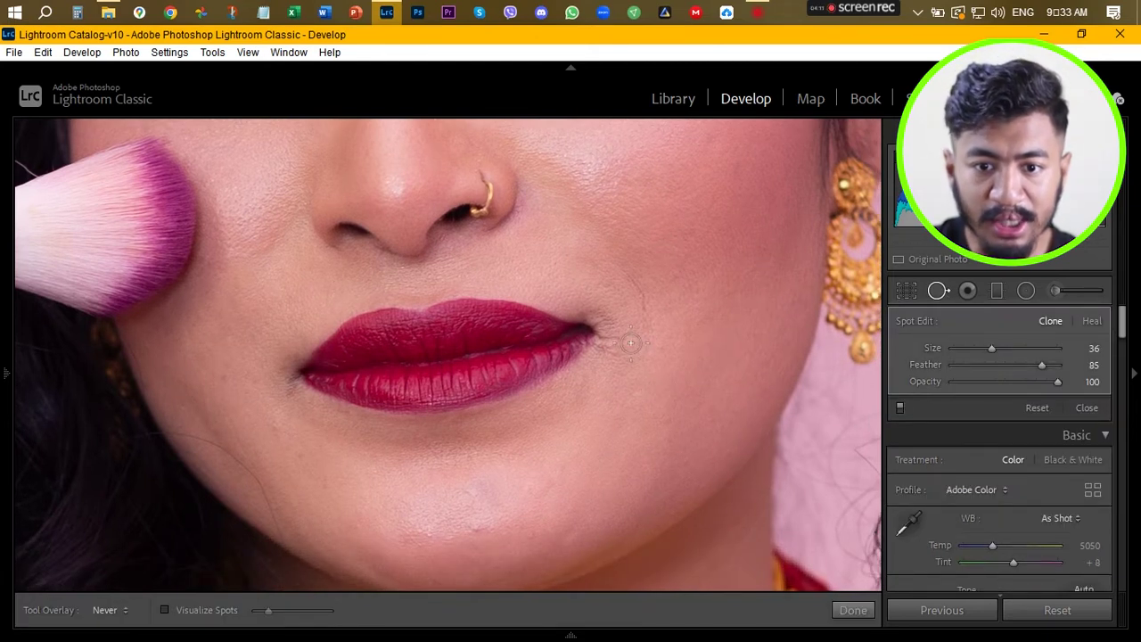
{"action": "scroll", "coordinate": [469, 525], "scroll_direction": "up", "scroll_amount": 1}
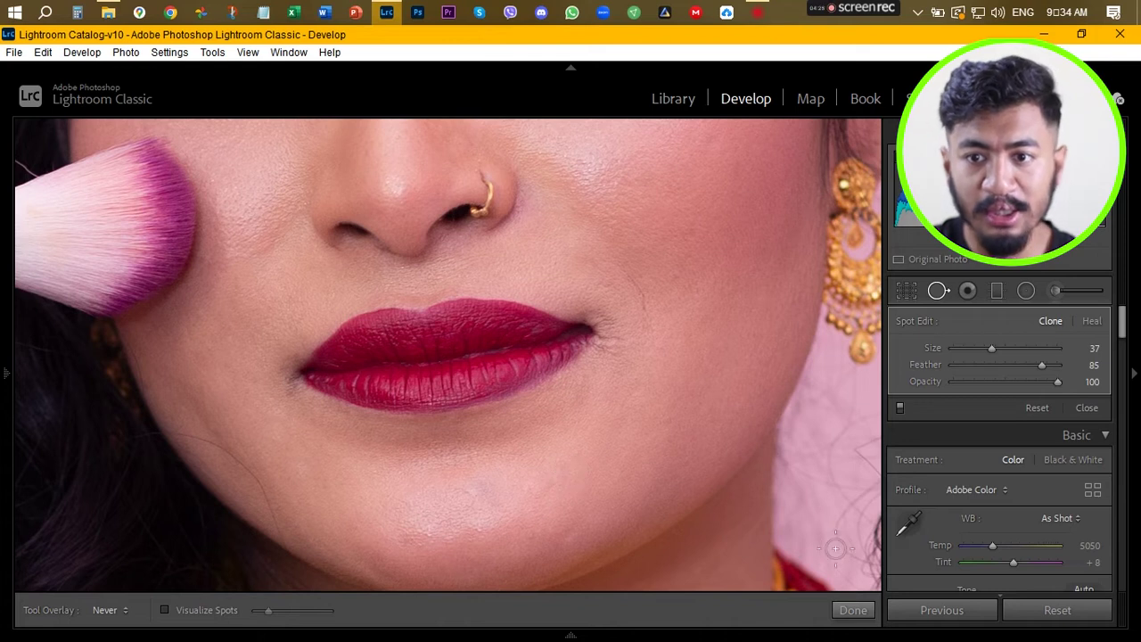
{"action": "left_click", "coordinate": [856, 613]}
{"action": "scroll", "coordinate": [611, 381], "scroll_direction": "down", "scroll_amount": 5}
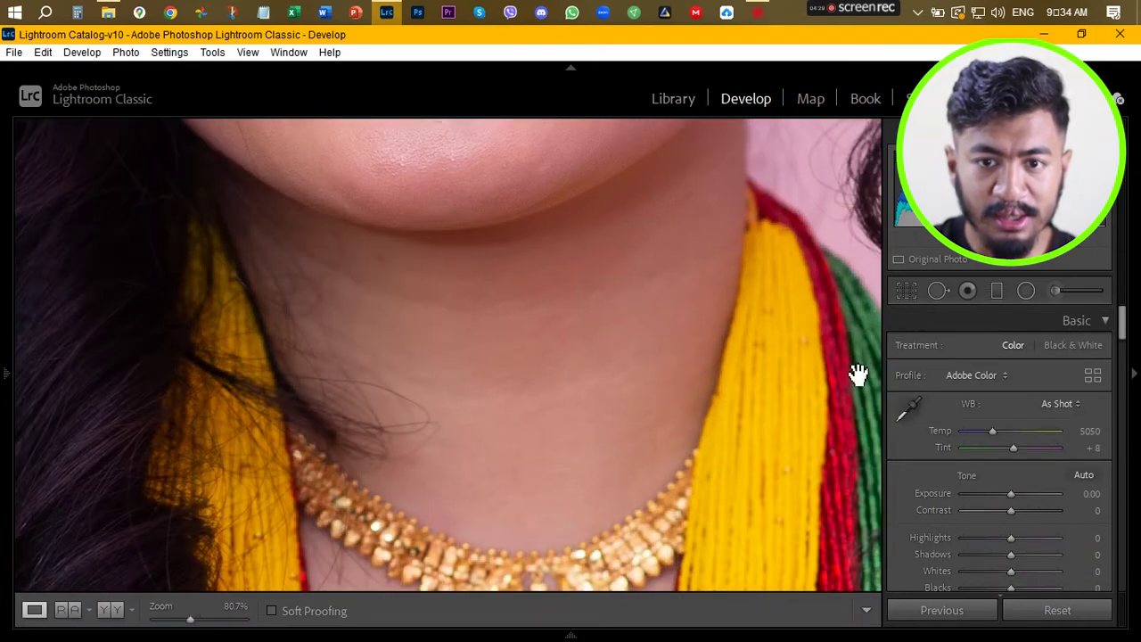
Step: Clone out blemishes across the neck and chest, then fit the whole portrait in view
{"action": "left_click", "coordinate": [937, 291]}
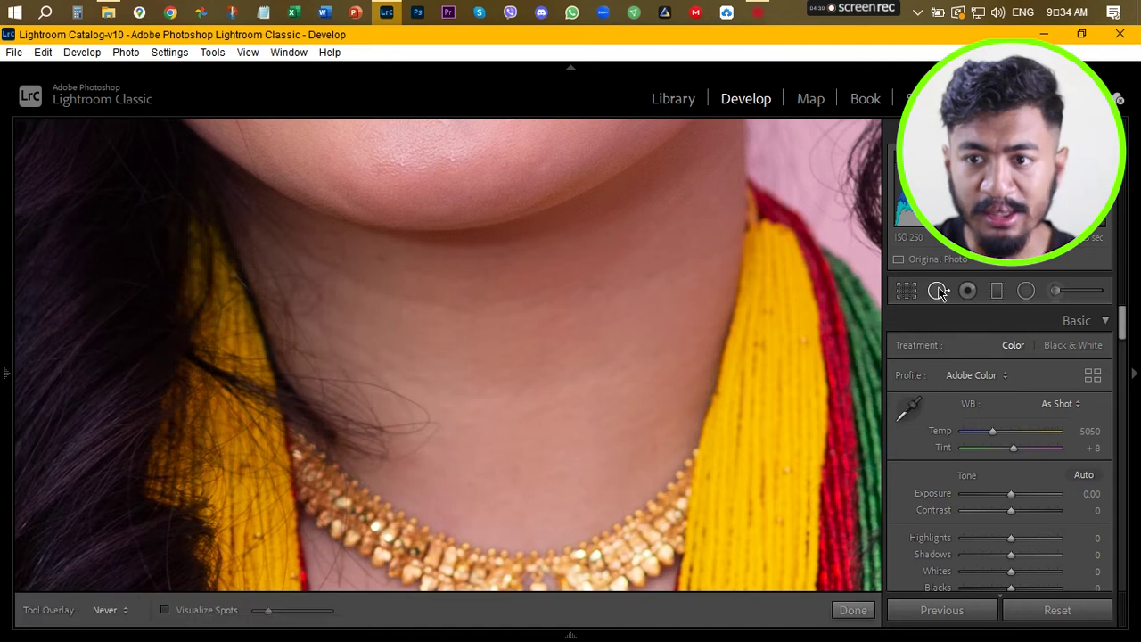
{"action": "left_click", "coordinate": [378, 264]}
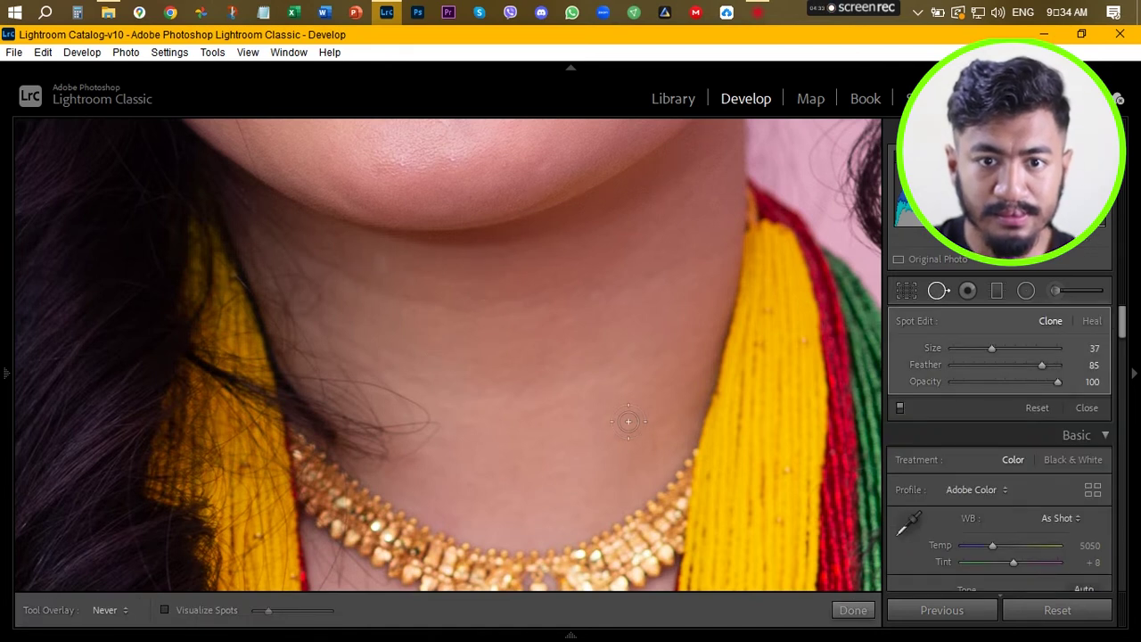
{"action": "scroll", "coordinate": [348, 285], "scroll_direction": "down", "scroll_amount": 5}
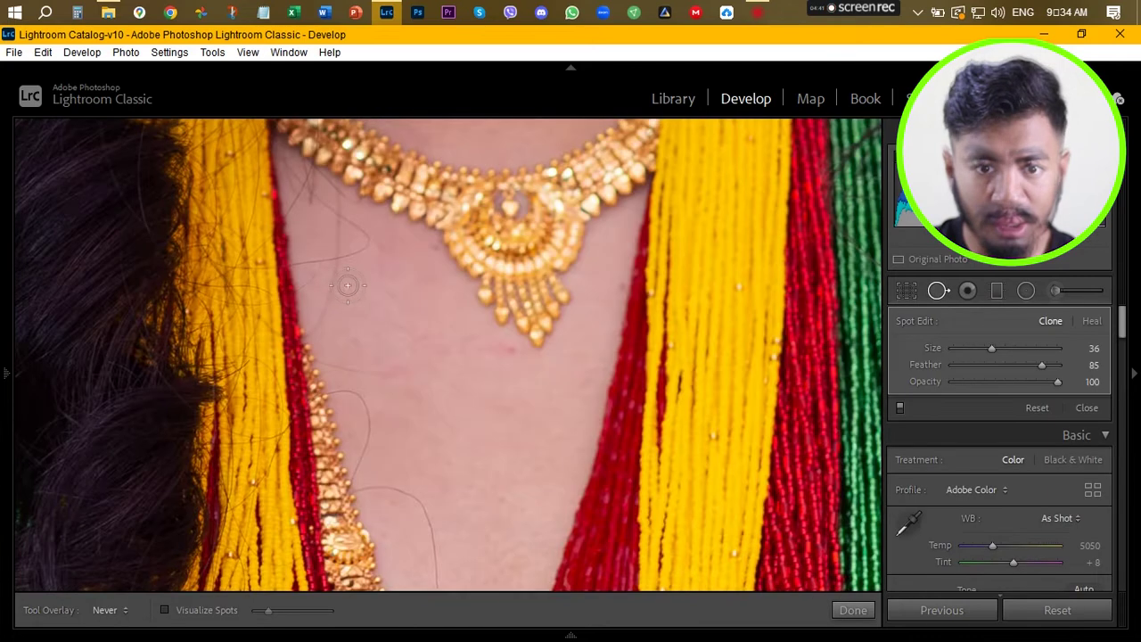
{"action": "mouse_move", "coordinate": [348, 285]}
{"action": "left_mouse_down"}
{"action": "mouse_move", "coordinate": [387, 313]}
{"action": "mouse_move", "coordinate": [512, 357]}
{"action": "left_mouse_up"}
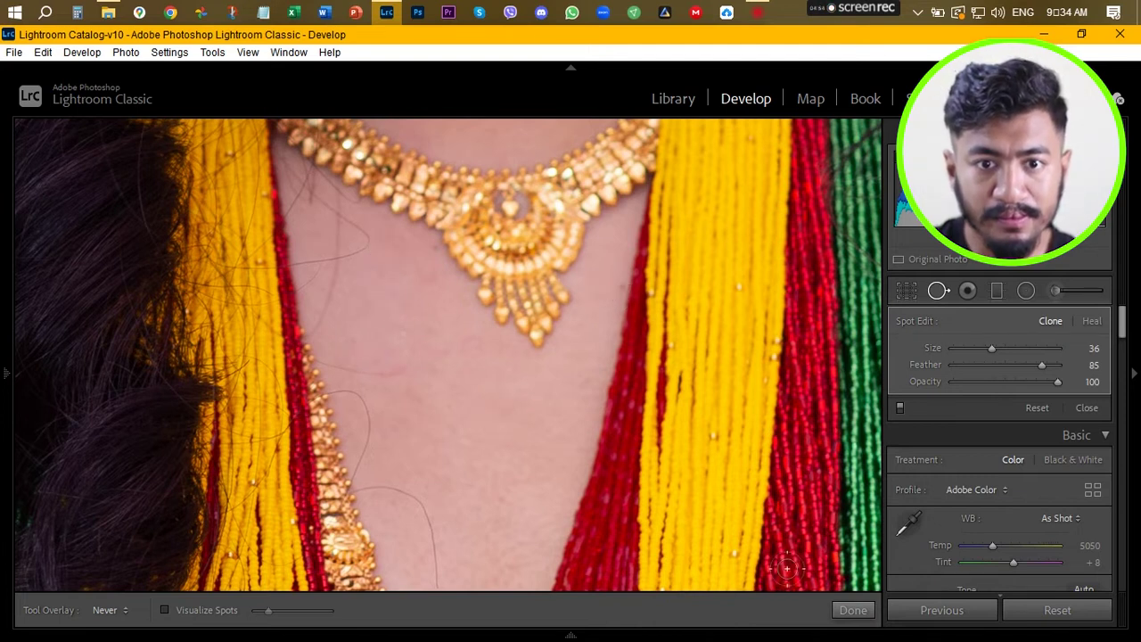
{"action": "left_click", "coordinate": [839, 611]}
{"action": "left_click", "coordinate": [480, 351]}
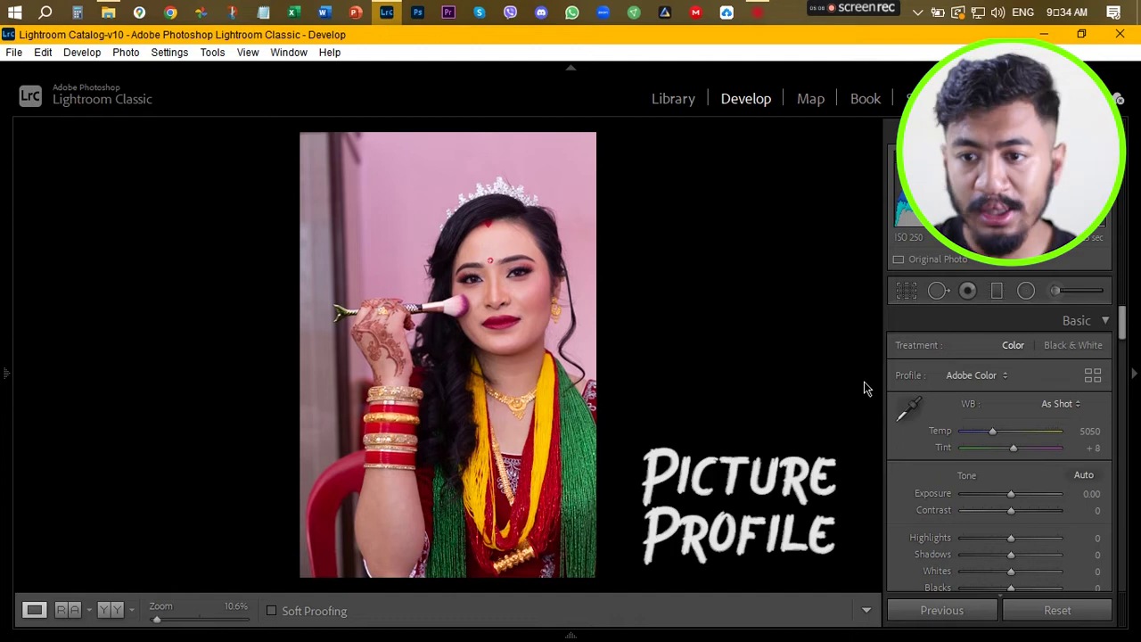
Step: Choose Adobe Standard in the Basic panel's Profile list
{"action": "left_click", "coordinate": [963, 379]}
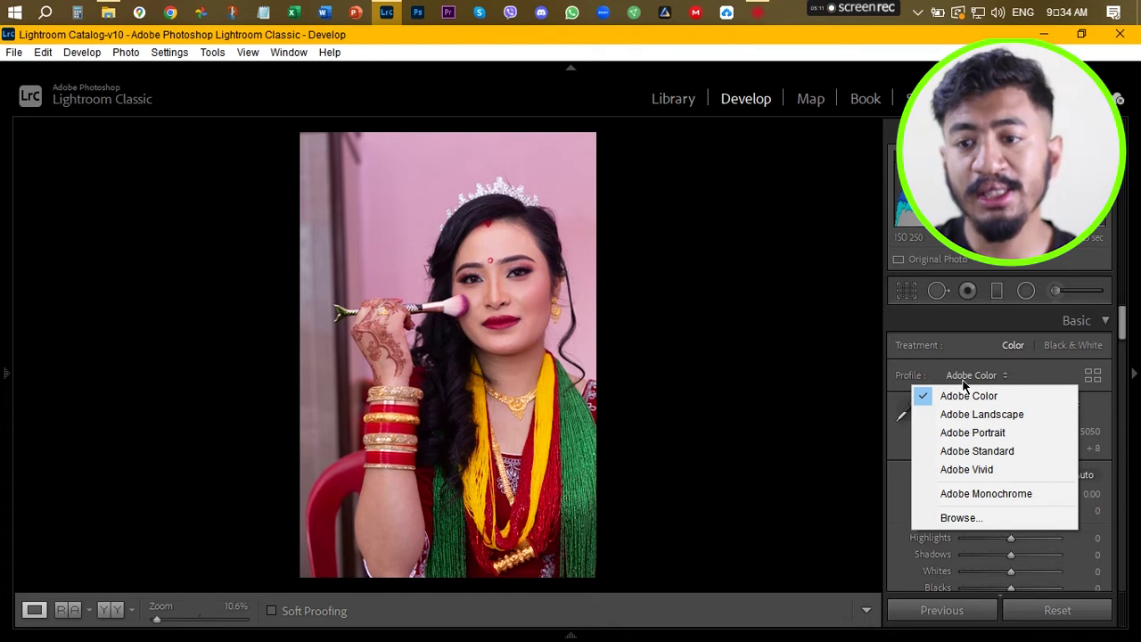
{"action": "left_click", "coordinate": [970, 450]}
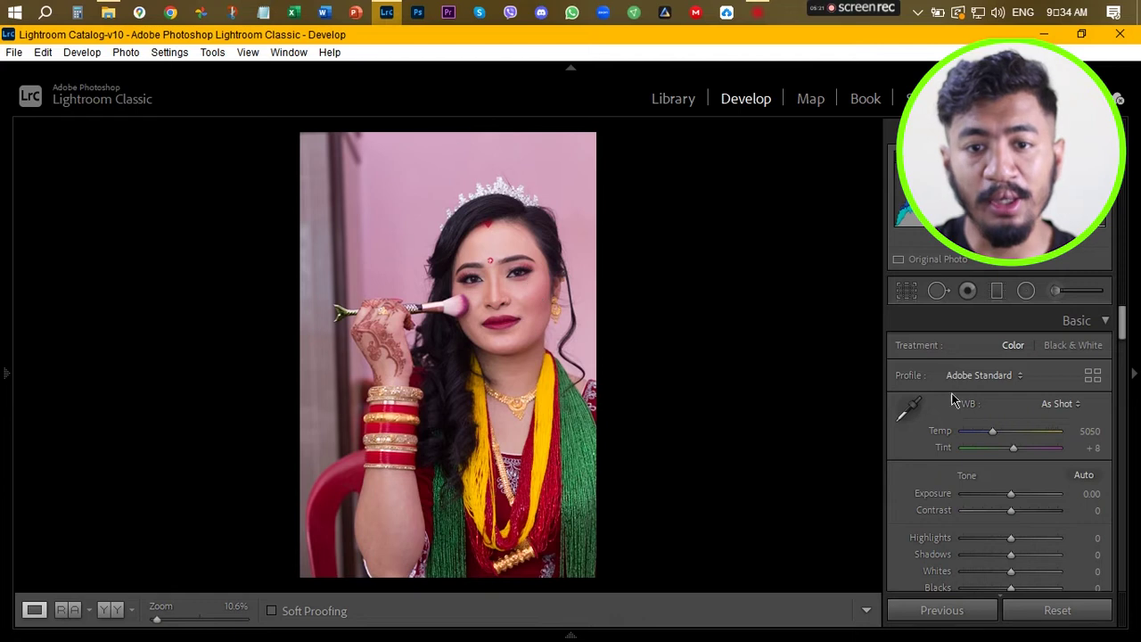
{"action": "left_click_drag", "start_coordinate": [1124, 328], "coordinate": [1134, 532]}
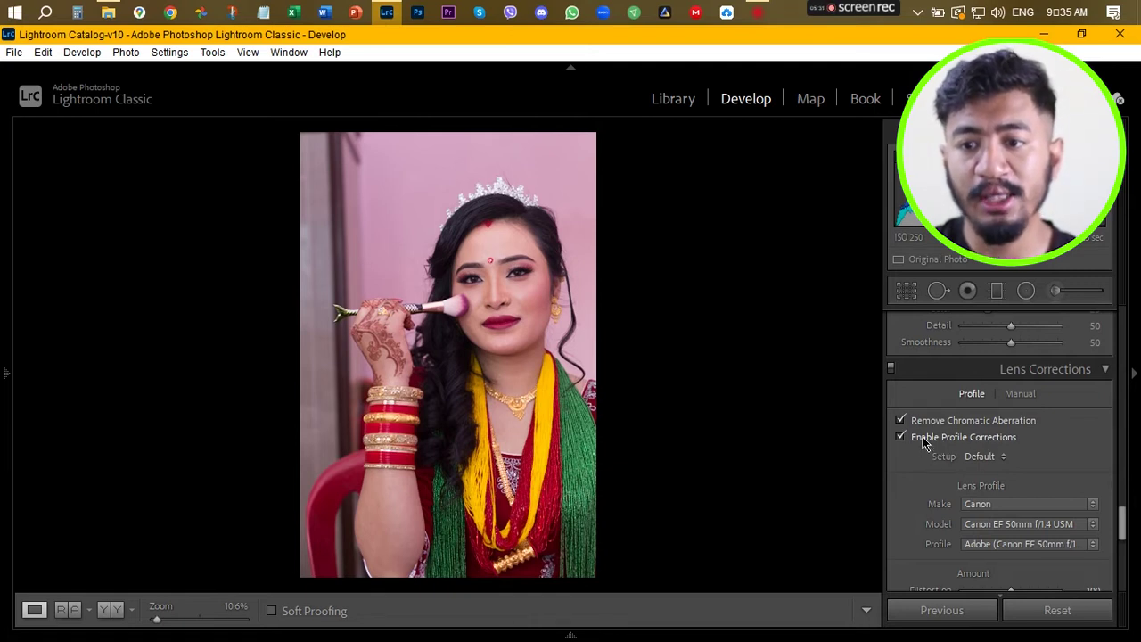
{"action": "scroll", "coordinate": [1025, 461], "scroll_direction": "up", "scroll_amount": 10}
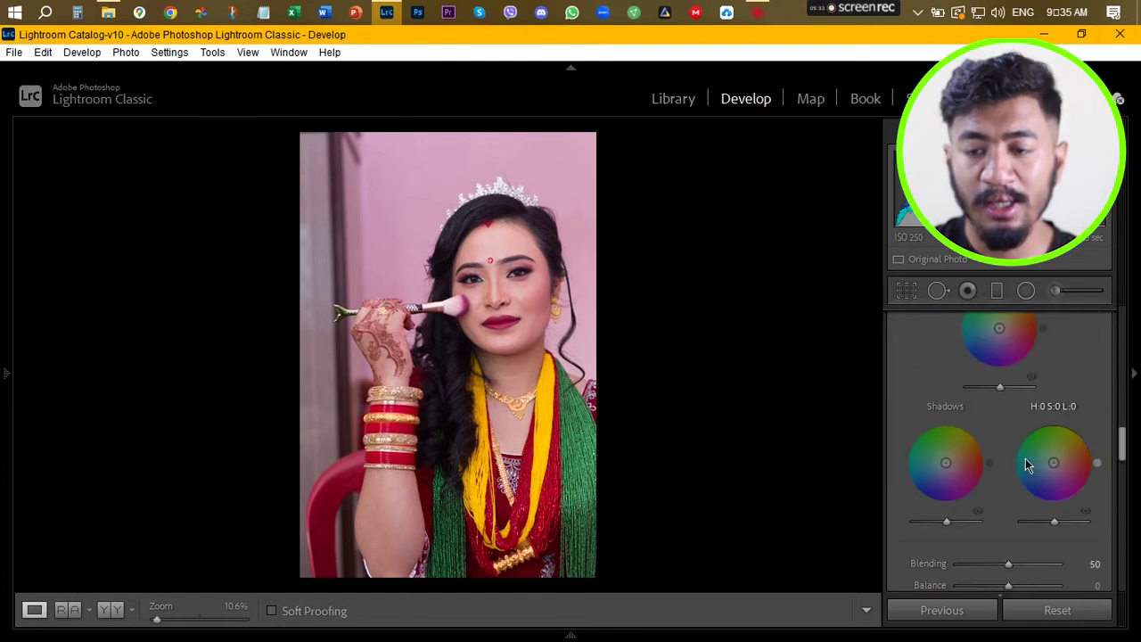
{"action": "scroll", "coordinate": [1025, 458], "scroll_direction": "up", "scroll_amount": 10}
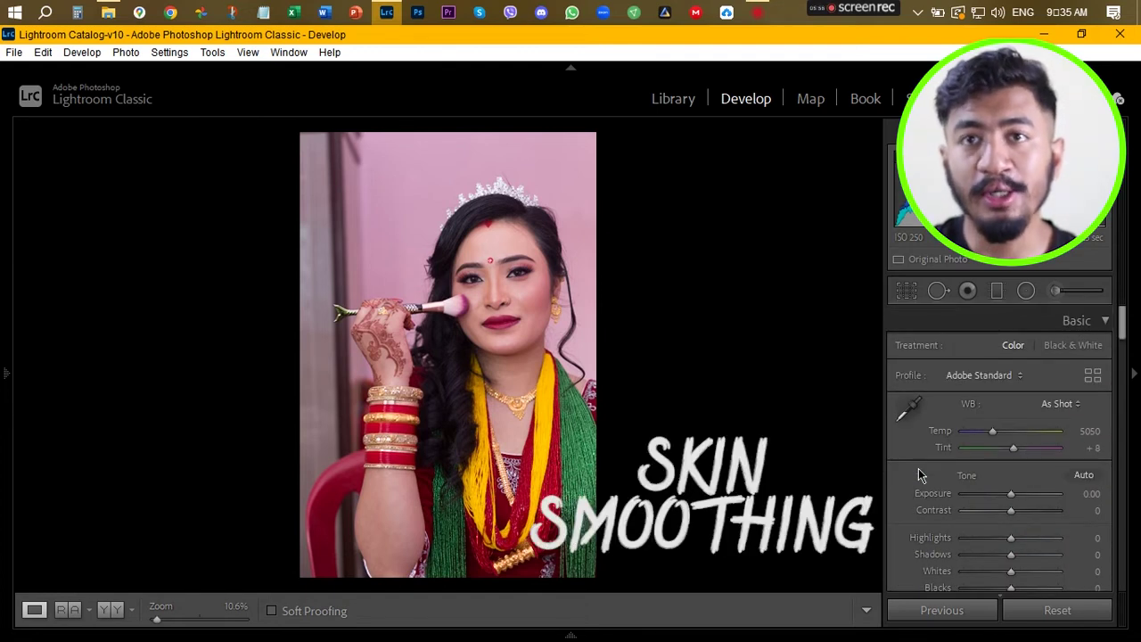
Step: Zoom to 42.2% on the face and set up a Soften Skin Adjustment Brush at Size 11.7 with overlay
{"action": "left_click", "coordinate": [505, 313]}
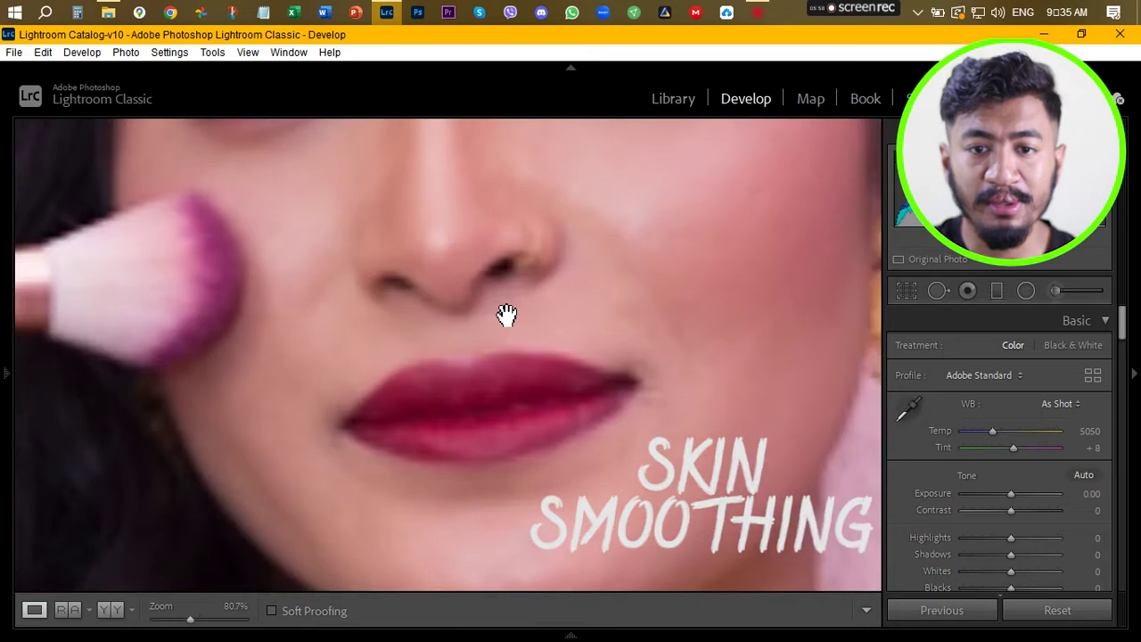
{"action": "left_click_drag", "start_coordinate": [550, 224], "coordinate": [487, 331]}
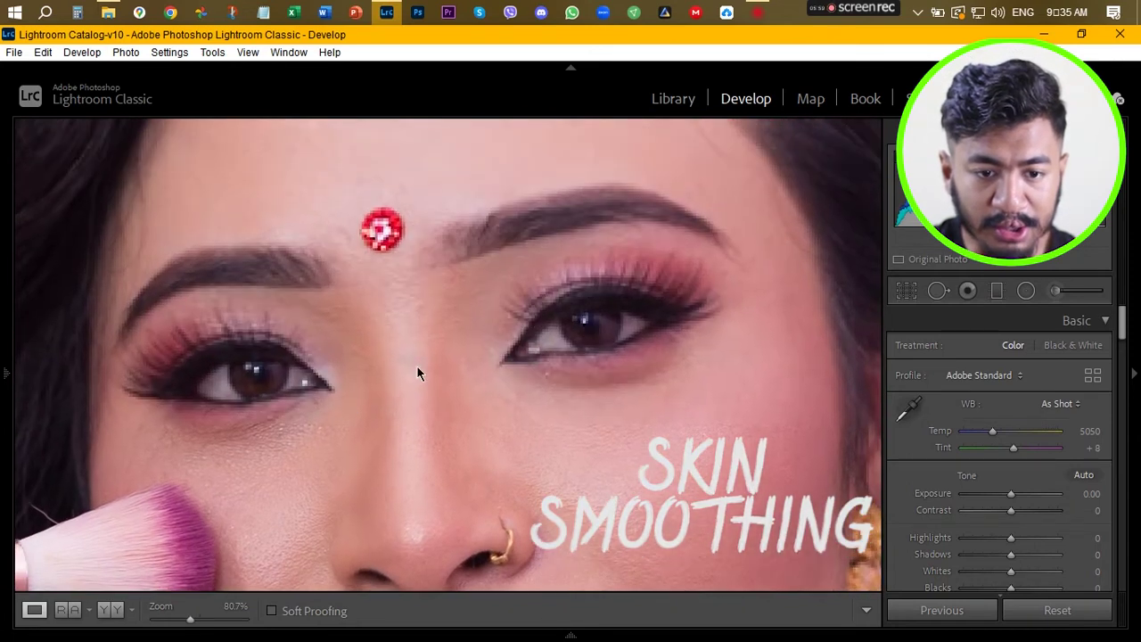
{"action": "left_click", "coordinate": [166, 618]}
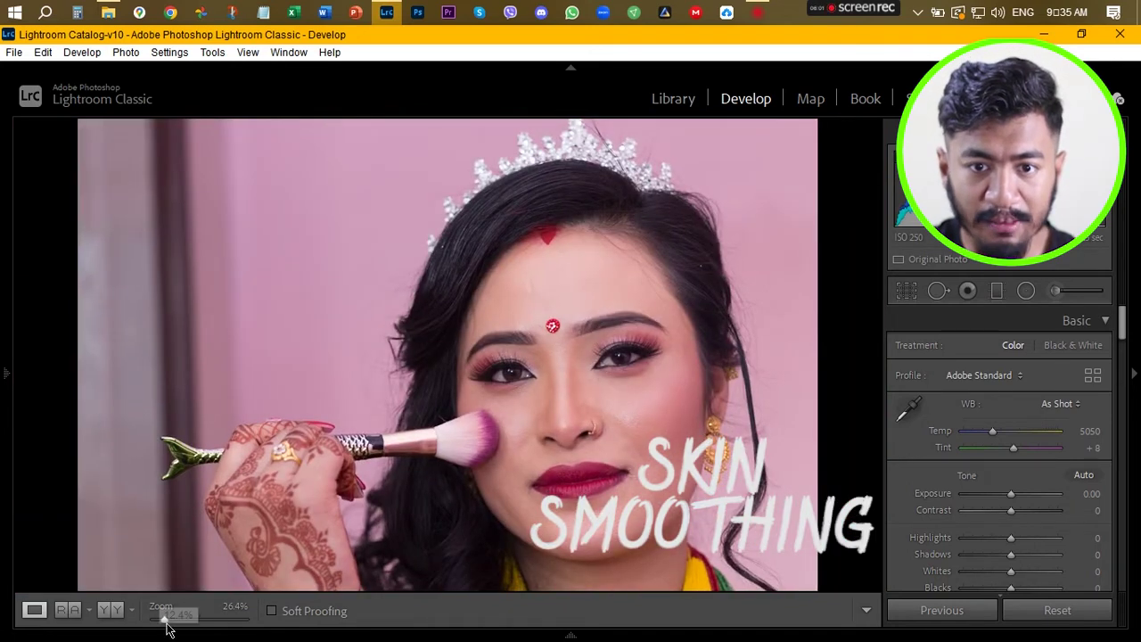
{"action": "left_click_drag", "start_coordinate": [164, 619], "coordinate": [171, 620]}
{"action": "left_click_drag", "start_coordinate": [553, 444], "coordinate": [548, 413]}
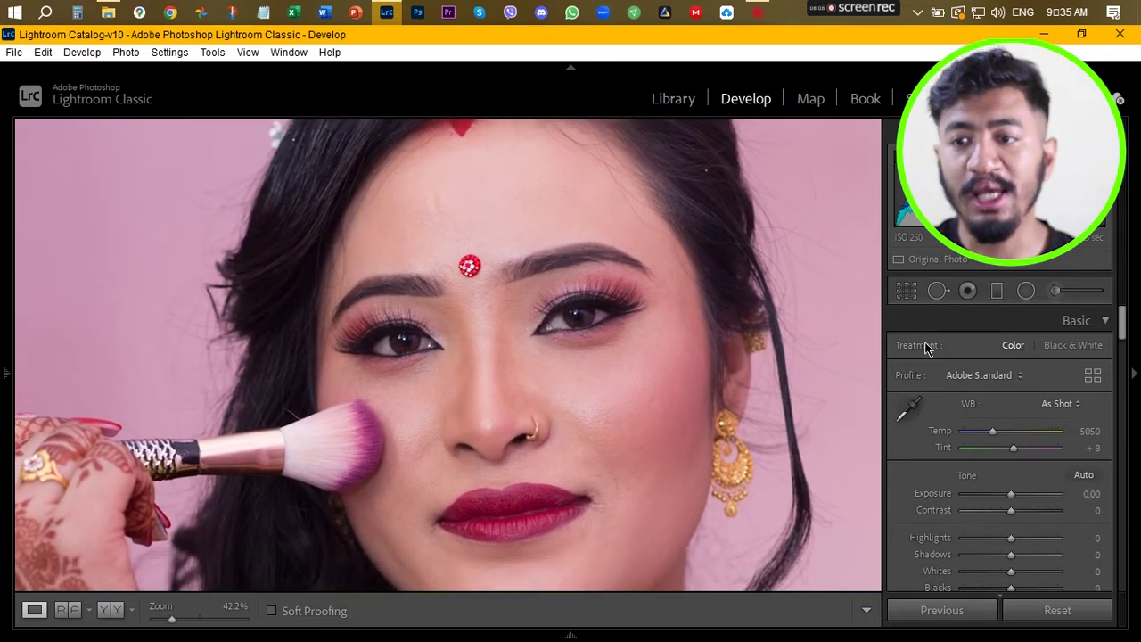
{"action": "left_click", "coordinate": [1059, 298]}
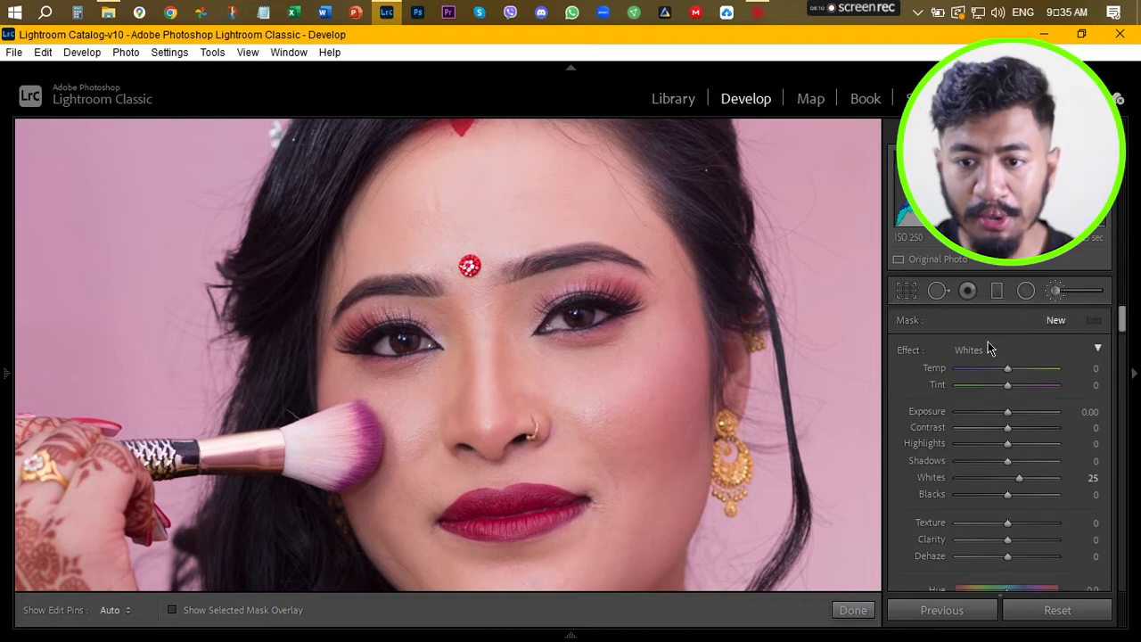
{"action": "left_click", "coordinate": [977, 355]}
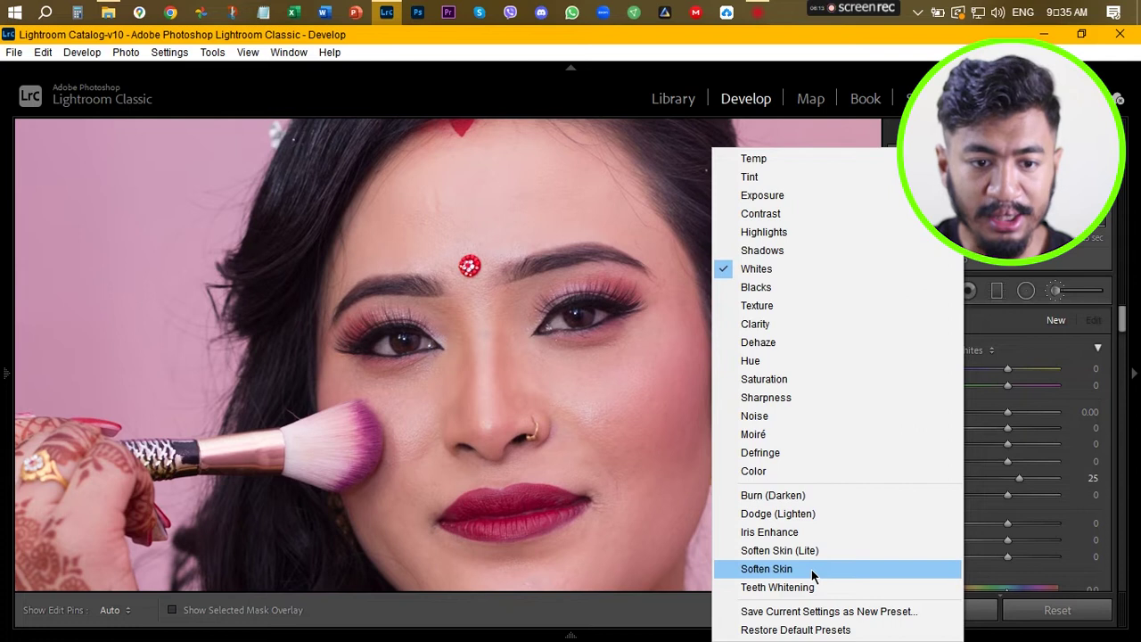
{"action": "left_click", "coordinate": [812, 570]}
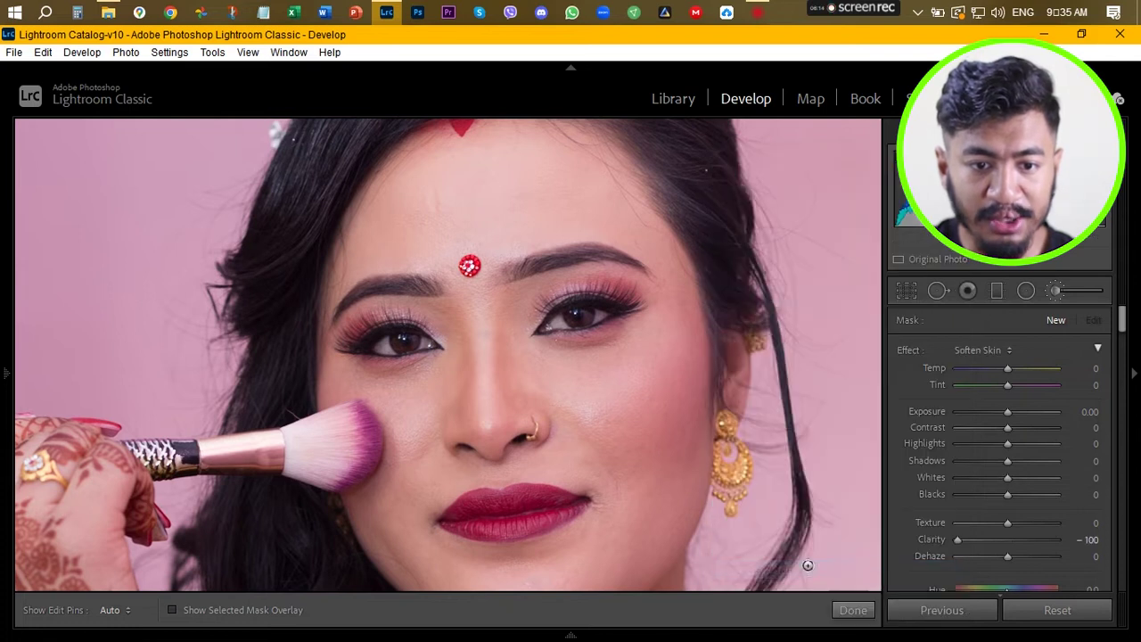
{"action": "left_click", "coordinate": [172, 611]}
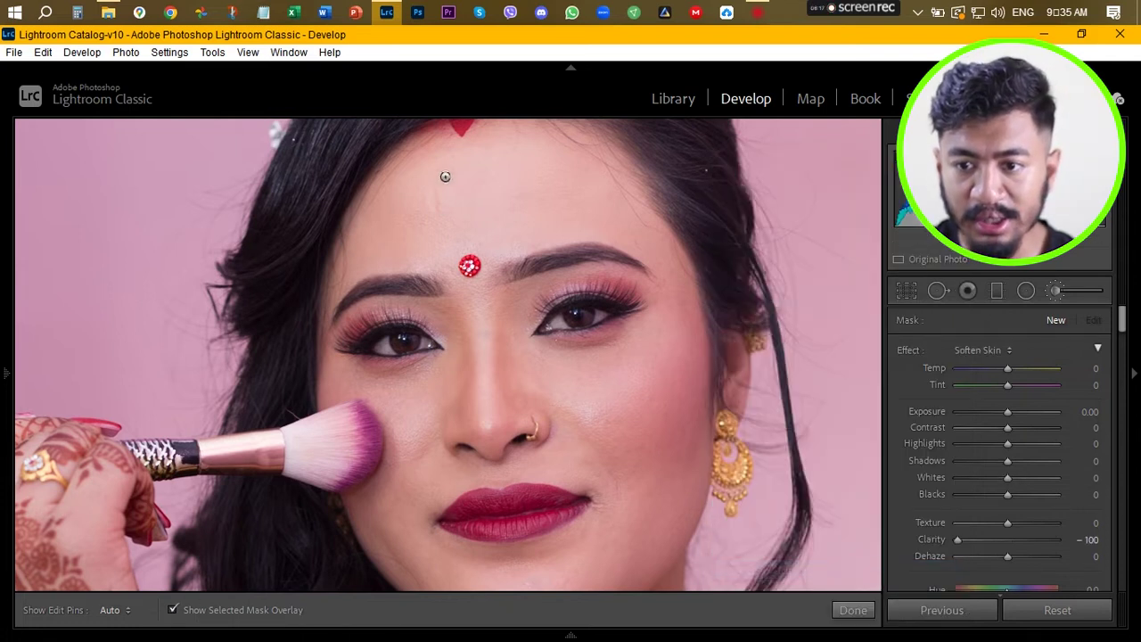
{"action": "scroll", "coordinate": [904, 501], "scroll_direction": "down", "scroll_amount": 5}
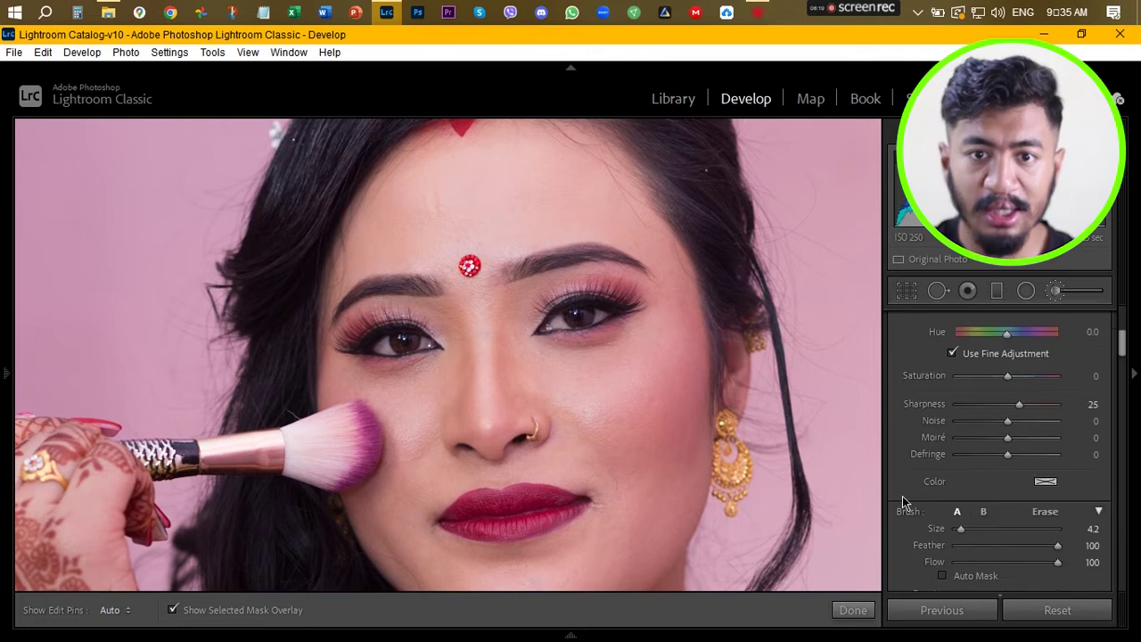
{"action": "left_click_drag", "start_coordinate": [958, 528], "coordinate": [968, 528]}
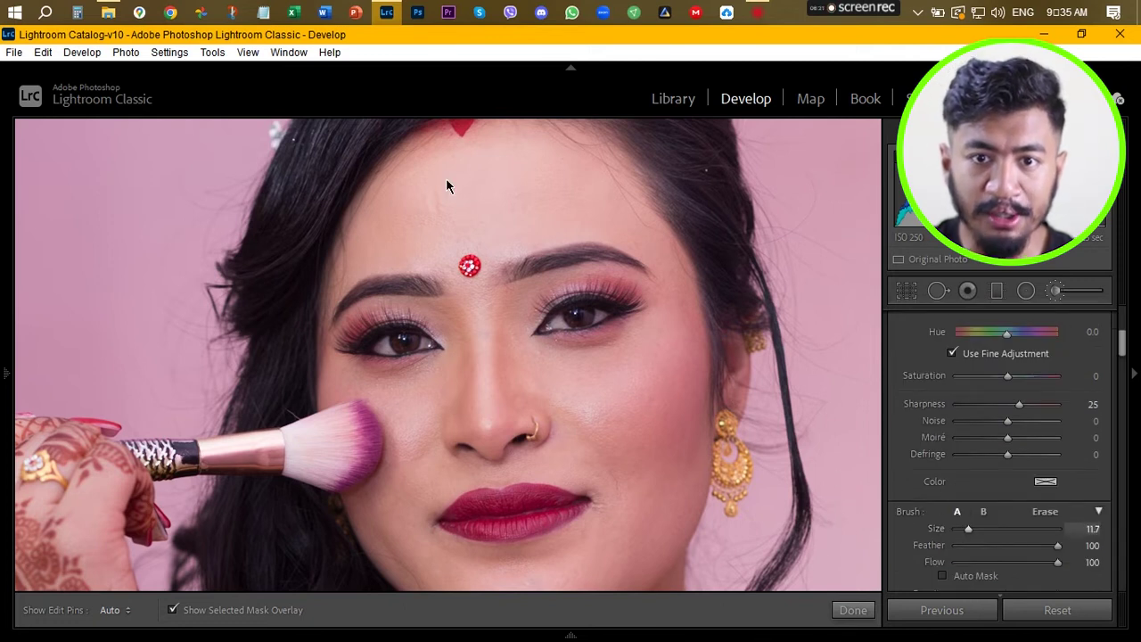
{"action": "key", "text": "h"}
Step: Paint Soften Skin over the forehead, temples, chin, jaw and nose, then finish the brush
{"action": "mouse_move", "coordinate": [426, 161]}
{"action": "left_mouse_down"}
{"action": "mouse_move", "coordinate": [392, 155]}
{"action": "mouse_move", "coordinate": [419, 178]}
{"action": "mouse_move", "coordinate": [406, 149]}
{"action": "mouse_move", "coordinate": [383, 177]}
{"action": "mouse_move", "coordinate": [437, 175]}
{"action": "mouse_move", "coordinate": [502, 153]}
{"action": "mouse_move", "coordinate": [550, 162]}
{"action": "mouse_move", "coordinate": [554, 179]}
{"action": "mouse_move", "coordinate": [447, 189]}
{"action": "left_mouse_up"}
{"action": "mouse_move", "coordinate": [499, 118]}
{"action": "left_mouse_down"}
{"action": "mouse_move", "coordinate": [629, 210]}
{"action": "mouse_move", "coordinate": [554, 189]}
{"action": "mouse_move", "coordinate": [649, 233]}
{"action": "mouse_move", "coordinate": [677, 271]}
{"action": "mouse_move", "coordinate": [651, 296]}
{"action": "mouse_move", "coordinate": [677, 378]}
{"action": "mouse_move", "coordinate": [647, 521]}
{"action": "mouse_move", "coordinate": [601, 536]}
{"action": "mouse_move", "coordinate": [660, 563]}
{"action": "mouse_move", "coordinate": [657, 447]}
{"action": "mouse_move", "coordinate": [611, 459]}
{"action": "mouse_move", "coordinate": [533, 372]}
{"action": "mouse_move", "coordinate": [624, 323]}
{"action": "mouse_move", "coordinate": [609, 410]}
{"action": "left_mouse_up"}
{"action": "mouse_move", "coordinate": [581, 522]}
{"action": "left_mouse_down"}
{"action": "mouse_move", "coordinate": [553, 550]}
{"action": "mouse_move", "coordinate": [485, 553]}
{"action": "mouse_move", "coordinate": [406, 534]}
{"action": "mouse_move", "coordinate": [367, 560]}
{"action": "mouse_move", "coordinate": [344, 498]}
{"action": "left_mouse_up"}
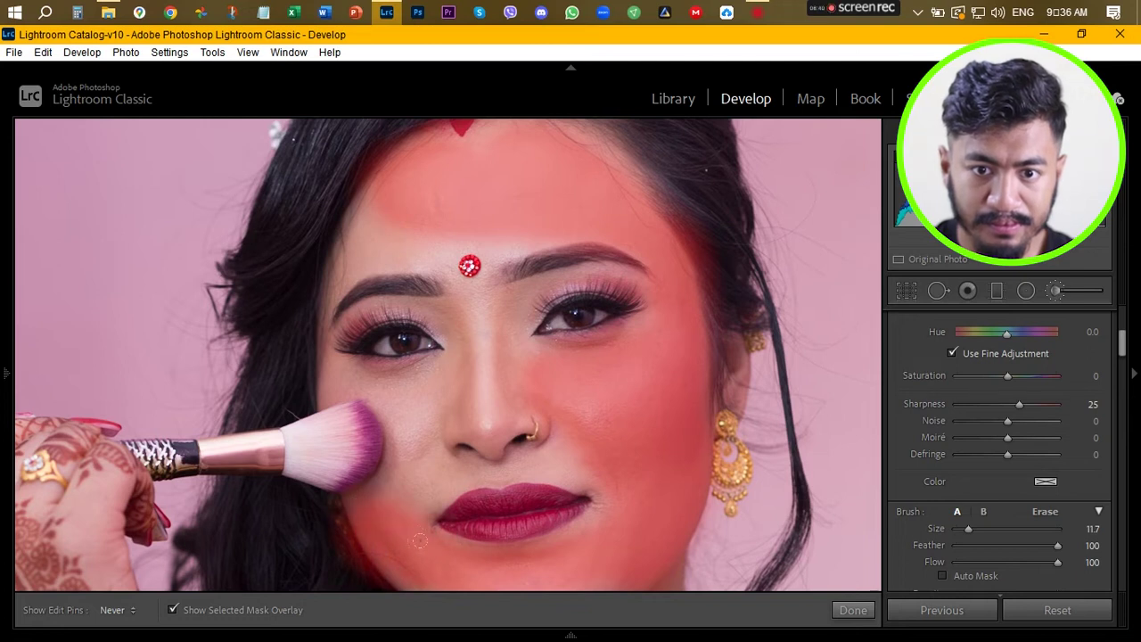
{"action": "mouse_move", "coordinate": [550, 361]}
{"action": "left_mouse_down"}
{"action": "mouse_move", "coordinate": [483, 362]}
{"action": "mouse_move", "coordinate": [474, 417]}
{"action": "mouse_move", "coordinate": [393, 374]}
{"action": "mouse_move", "coordinate": [412, 414]}
{"action": "mouse_move", "coordinate": [419, 363]}
{"action": "left_mouse_up"}
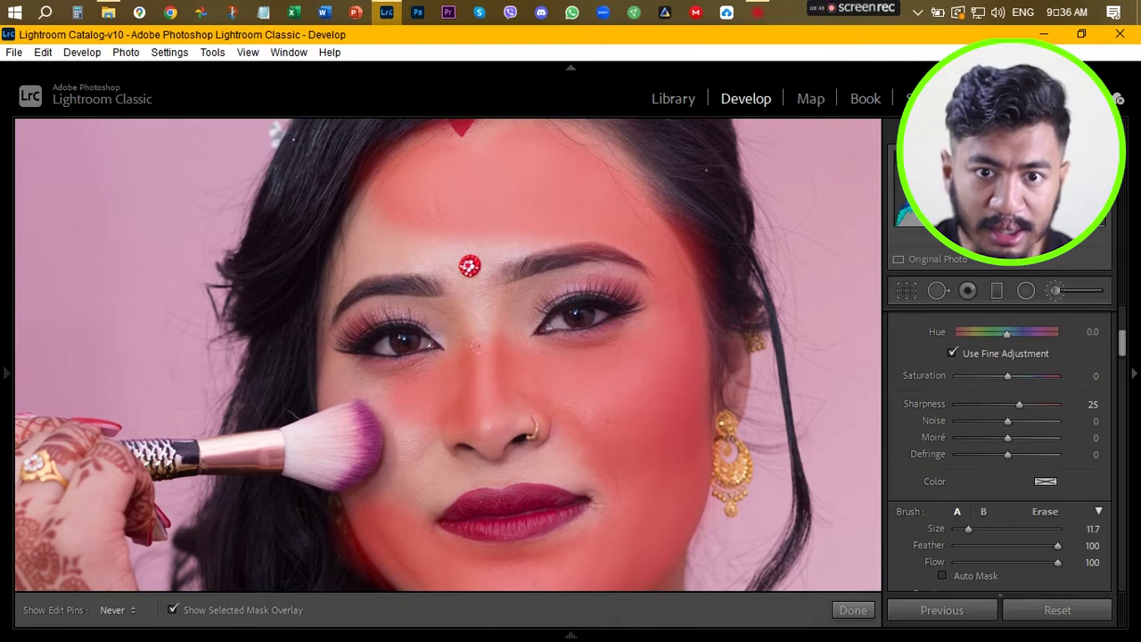
{"action": "mouse_move", "coordinate": [350, 178]}
{"action": "left_mouse_down"}
{"action": "mouse_move", "coordinate": [334, 245]}
{"action": "mouse_move", "coordinate": [325, 234]}
{"action": "mouse_move", "coordinate": [379, 225]}
{"action": "mouse_move", "coordinate": [435, 253]}
{"action": "mouse_move", "coordinate": [449, 196]}
{"action": "left_mouse_up"}
{"action": "left_click_drag", "start_coordinate": [425, 129], "coordinate": [497, 112]}
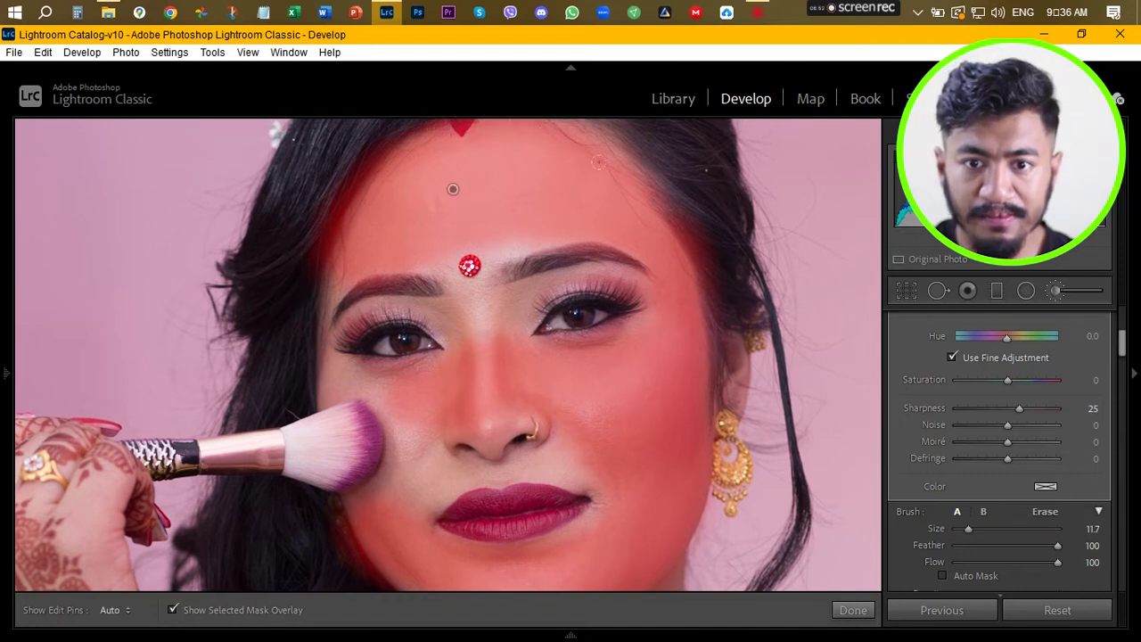
{"action": "left_click", "coordinate": [854, 610]}
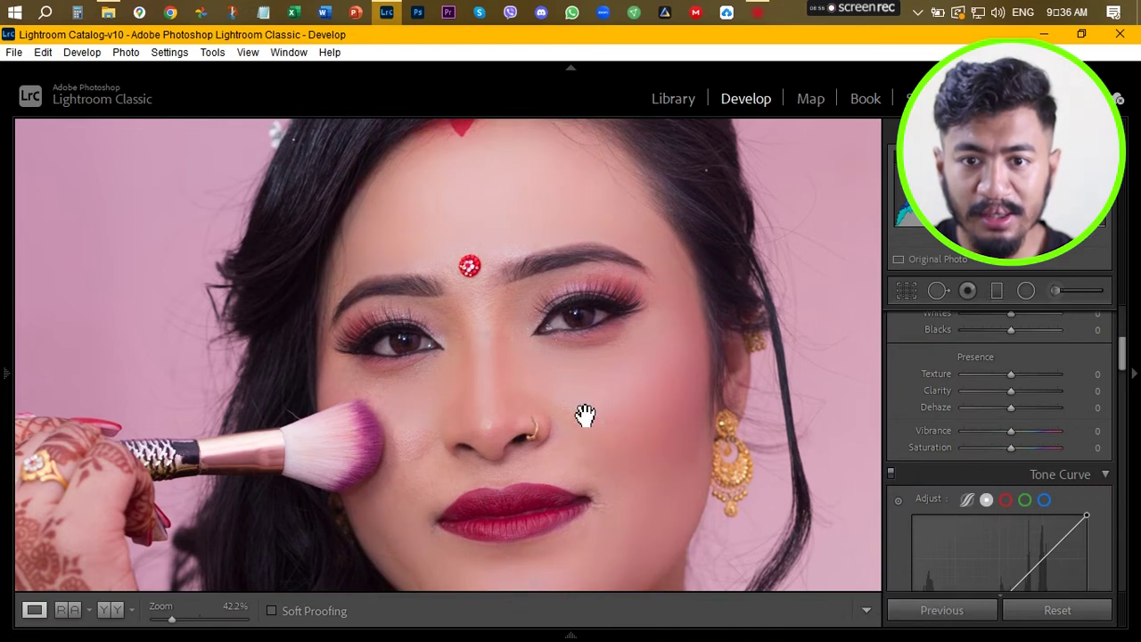
{"action": "left_click_drag", "start_coordinate": [580, 416], "coordinate": [680, 380]}
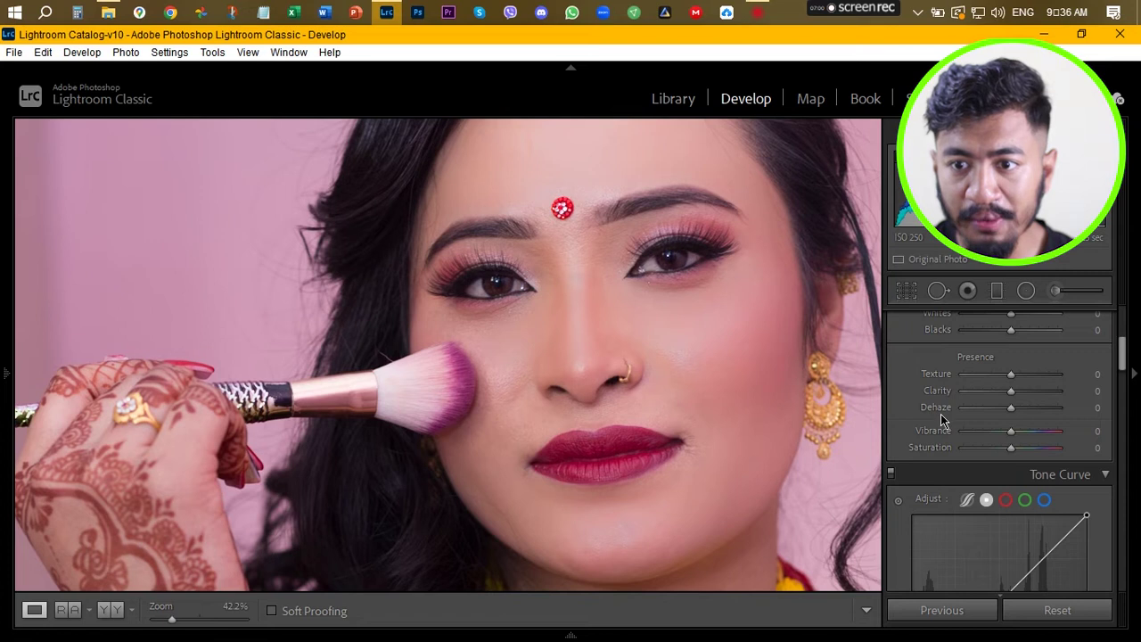
Step: Shrink the brush to Size 4.2, hide edit pins, and paint the mask above the upper lip
{"action": "left_click", "coordinate": [1058, 297]}
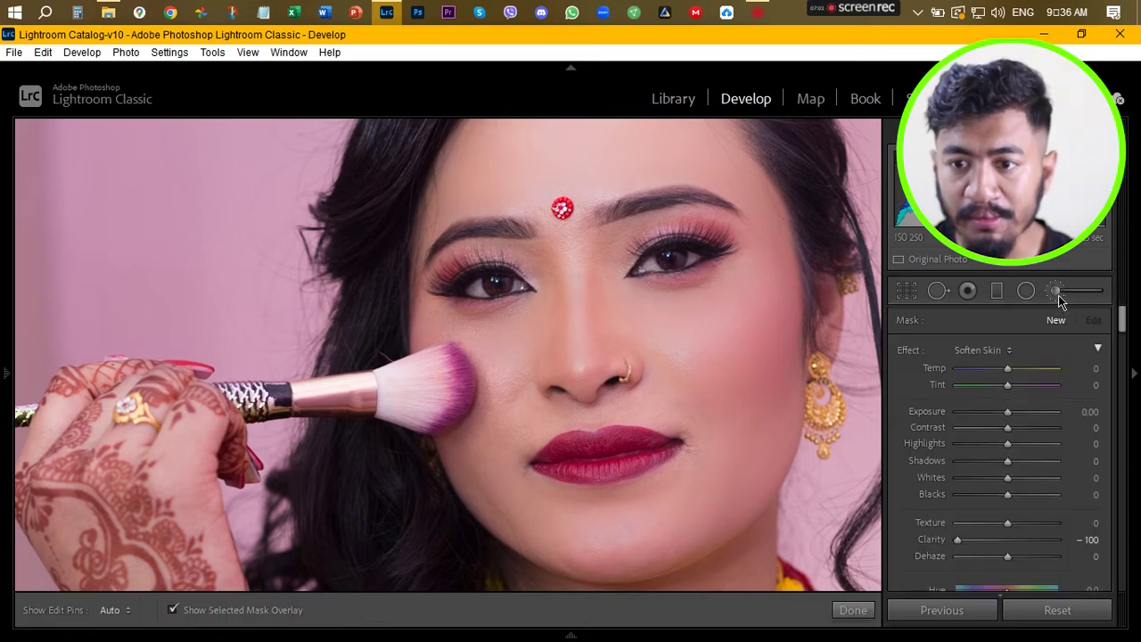
{"action": "scroll", "coordinate": [911, 387], "scroll_direction": "down", "scroll_amount": 3}
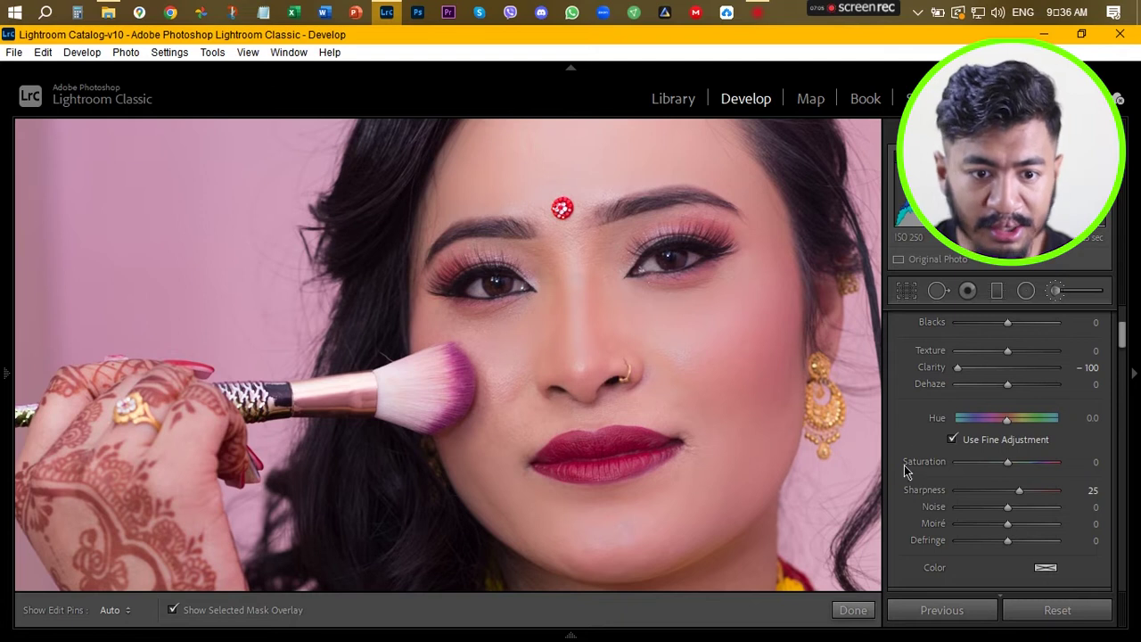
{"action": "scroll", "coordinate": [905, 467], "scroll_direction": "down", "scroll_amount": 2}
{"action": "left_click_drag", "start_coordinate": [959, 531], "coordinate": [956, 533]}
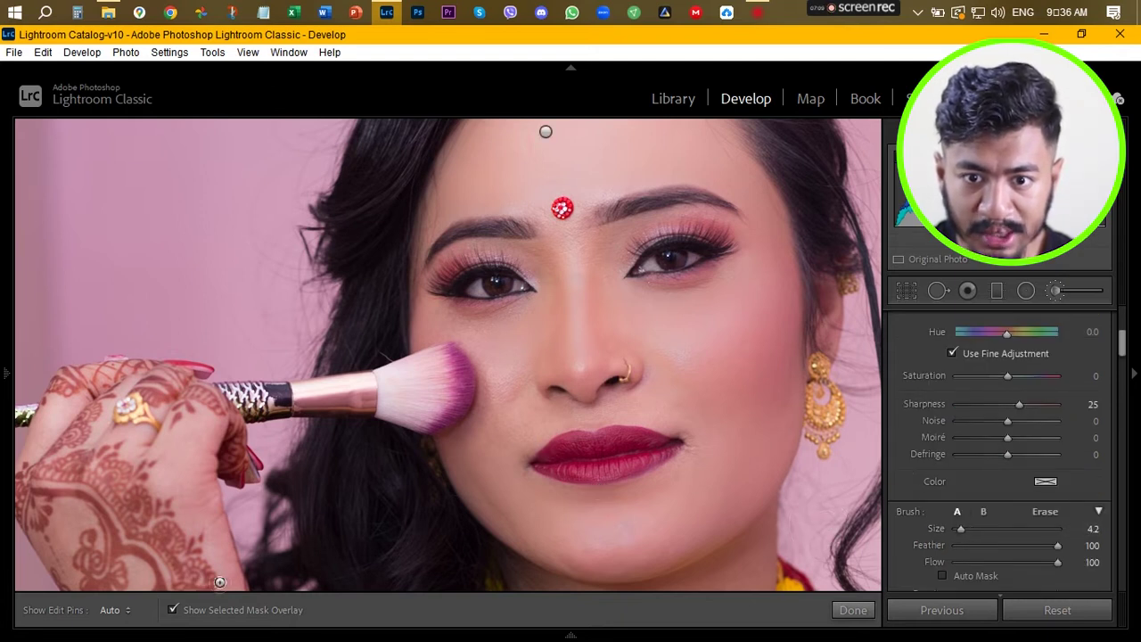
{"action": "key", "text": "h"}
{"action": "mouse_move", "coordinate": [523, 437]}
{"action": "left_mouse_down"}
{"action": "mouse_move", "coordinate": [569, 411]}
{"action": "mouse_move", "coordinate": [553, 419]}
{"action": "mouse_move", "coordinate": [638, 404]}
{"action": "mouse_move", "coordinate": [673, 411]}
{"action": "mouse_move", "coordinate": [620, 411]}
{"action": "mouse_move", "coordinate": [691, 427]}
{"action": "mouse_move", "coordinate": [661, 404]}
{"action": "mouse_move", "coordinate": [640, 351]}
{"action": "mouse_move", "coordinate": [710, 434]}
{"action": "mouse_move", "coordinate": [605, 407]}
{"action": "left_mouse_up"}
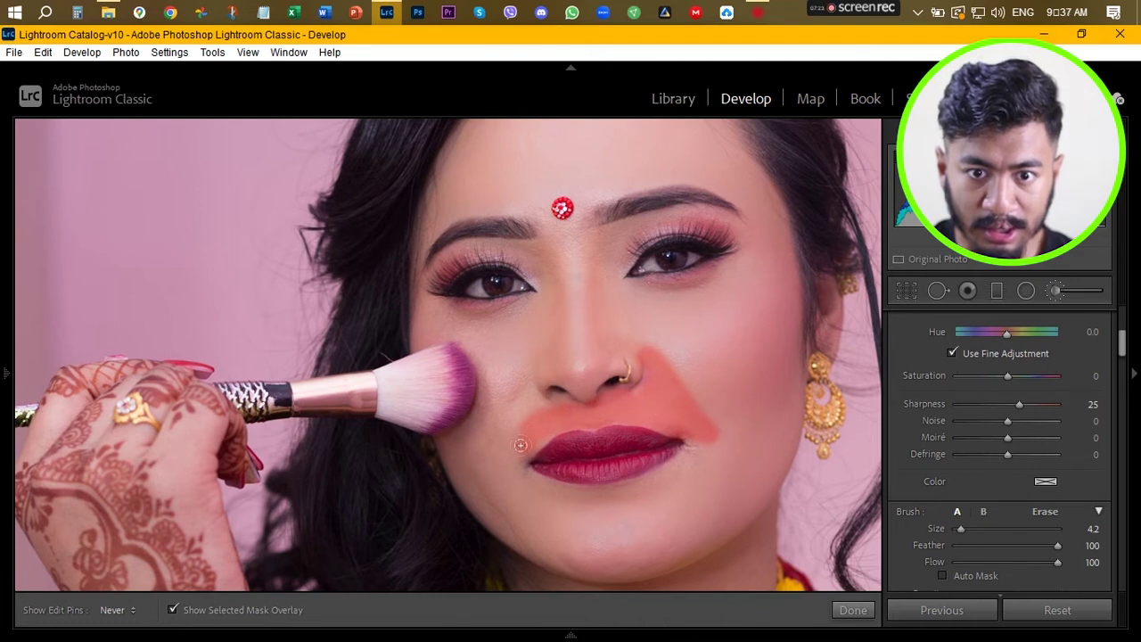
{"action": "mouse_move", "coordinate": [540, 424]}
{"action": "left_mouse_down"}
{"action": "mouse_move", "coordinate": [512, 424]}
{"action": "mouse_move", "coordinate": [533, 392]}
{"action": "left_mouse_up"}
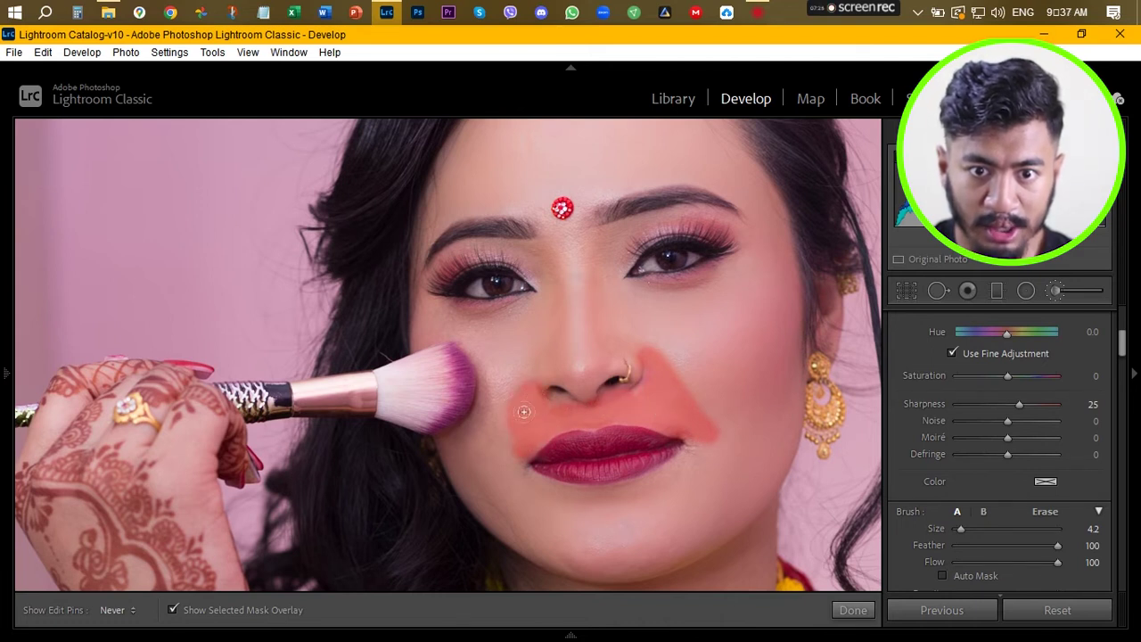
Step: Extend the softening mask up the left cheek and along the nose bridge, then finish
{"action": "mouse_move", "coordinate": [503, 438]}
{"action": "left_mouse_down"}
{"action": "mouse_move", "coordinate": [481, 352]}
{"action": "mouse_move", "coordinate": [436, 331]}
{"action": "mouse_move", "coordinate": [404, 338]}
{"action": "mouse_move", "coordinate": [409, 295]}
{"action": "mouse_move", "coordinate": [422, 316]}
{"action": "mouse_move", "coordinate": [456, 329]}
{"action": "mouse_move", "coordinate": [421, 309]}
{"action": "mouse_move", "coordinate": [488, 327]}
{"action": "mouse_move", "coordinate": [522, 305]}
{"action": "mouse_move", "coordinate": [480, 324]}
{"action": "mouse_move", "coordinate": [484, 341]}
{"action": "mouse_move", "coordinate": [540, 299]}
{"action": "mouse_move", "coordinate": [507, 393]}
{"action": "mouse_move", "coordinate": [509, 340]}
{"action": "mouse_move", "coordinate": [512, 404]}
{"action": "mouse_move", "coordinate": [547, 295]}
{"action": "mouse_move", "coordinate": [505, 244]}
{"action": "left_mouse_up"}
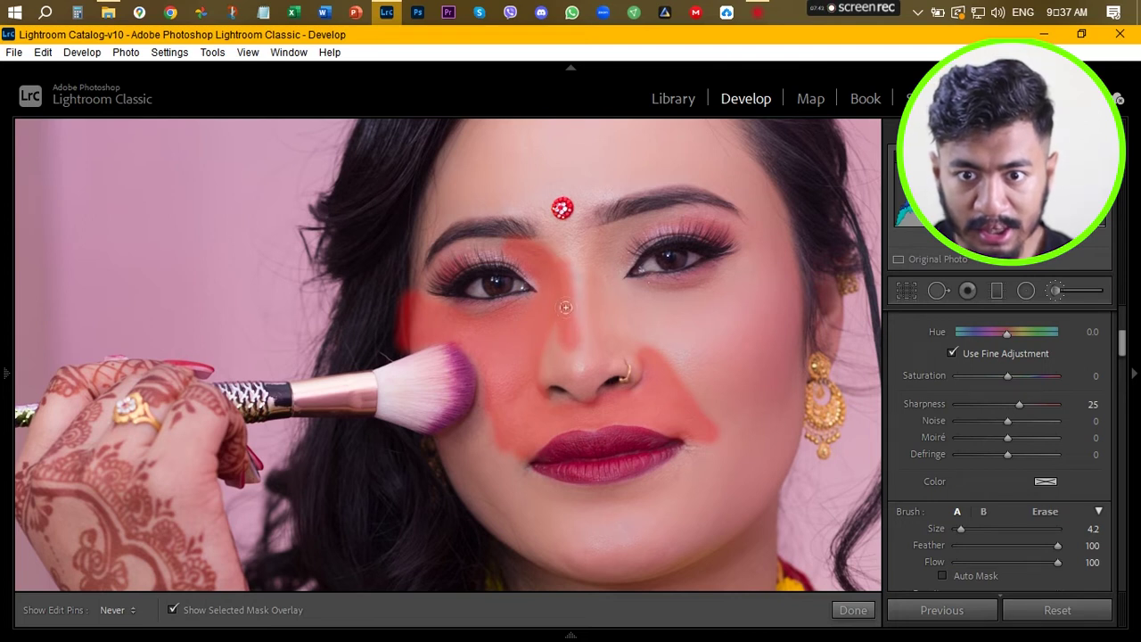
{"action": "left_click_drag", "start_coordinate": [572, 342], "coordinate": [578, 371]}
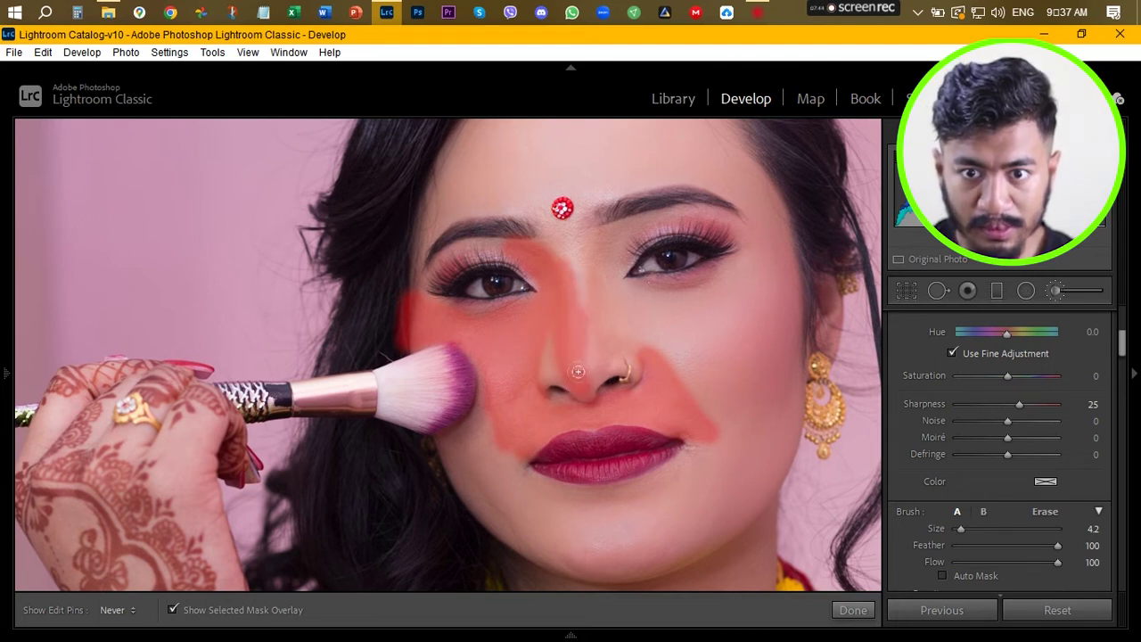
{"action": "left_click_drag", "start_coordinate": [590, 313], "coordinate": [590, 366]}
{"action": "mouse_move", "coordinate": [602, 325]}
{"action": "left_mouse_down"}
{"action": "mouse_move", "coordinate": [599, 358]}
{"action": "mouse_move", "coordinate": [581, 267]}
{"action": "mouse_move", "coordinate": [576, 347]}
{"action": "left_mouse_up"}
{"action": "mouse_move", "coordinate": [577, 267]}
{"action": "left_mouse_down"}
{"action": "mouse_move", "coordinate": [581, 246]}
{"action": "mouse_move", "coordinate": [606, 311]}
{"action": "mouse_move", "coordinate": [624, 323]}
{"action": "mouse_move", "coordinate": [606, 253]}
{"action": "mouse_move", "coordinate": [639, 224]}
{"action": "left_mouse_up"}
{"action": "left_click", "coordinate": [849, 609]}
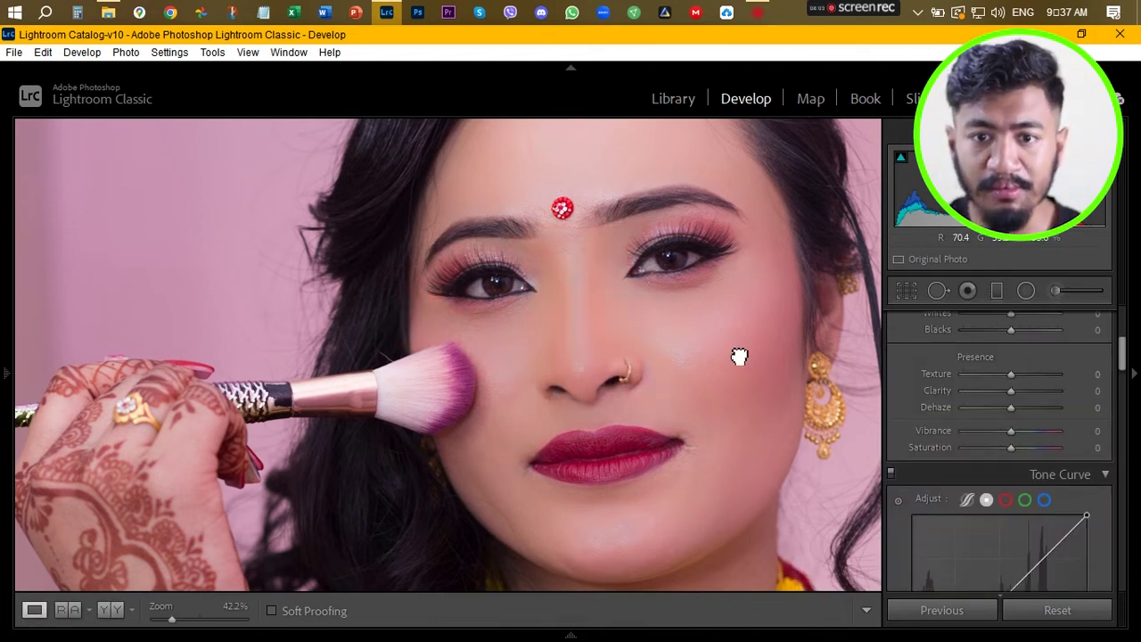
Step: Lower the lip-area Soften Skin mask's Clarity from -100 to -70
{"action": "left_click_drag", "start_coordinate": [741, 354], "coordinate": [724, 381]}
{"action": "left_click", "coordinate": [1054, 289]}
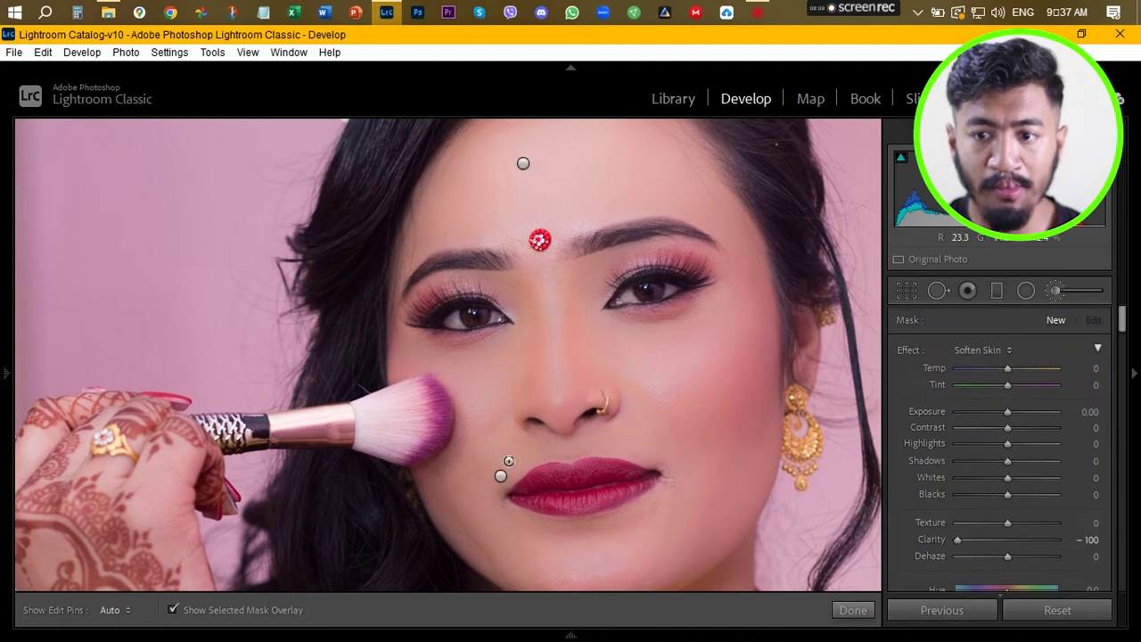
{"action": "left_click", "coordinate": [501, 481]}
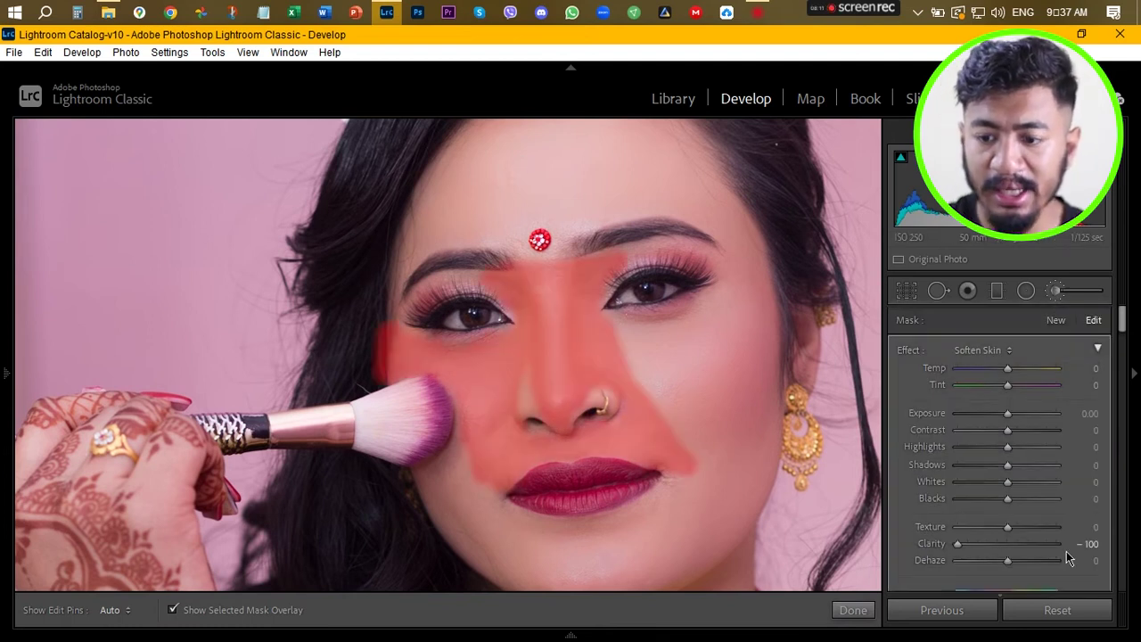
{"action": "left_click", "coordinate": [1092, 544]}
{"action": "type", "text": "-70"}
{"action": "key", "text": "Return"}
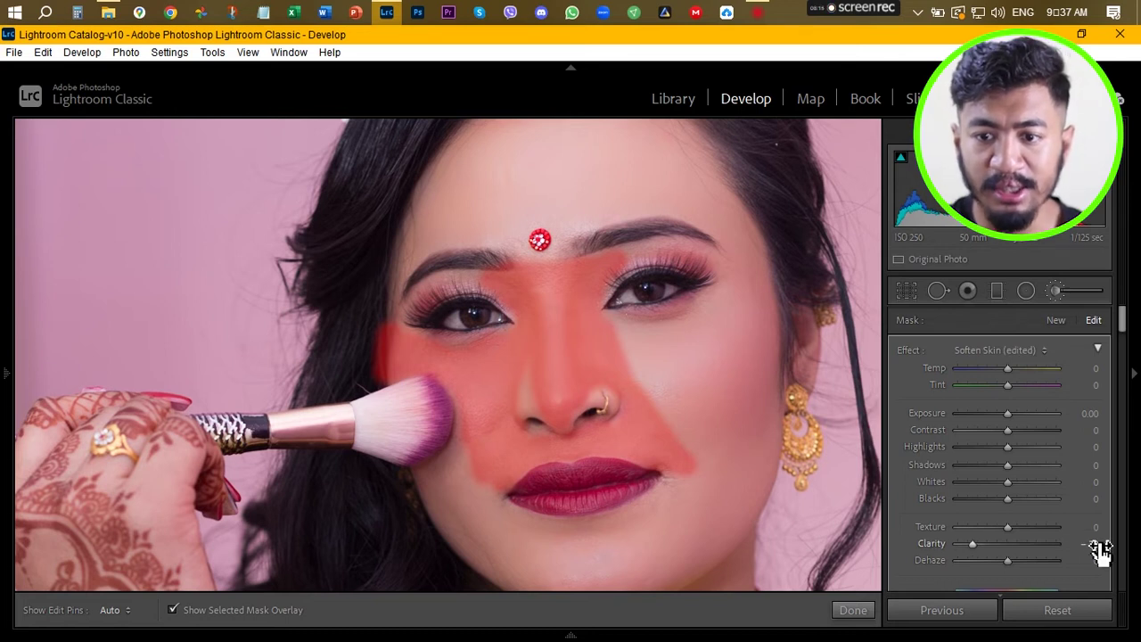
{"action": "left_click", "coordinate": [850, 610]}
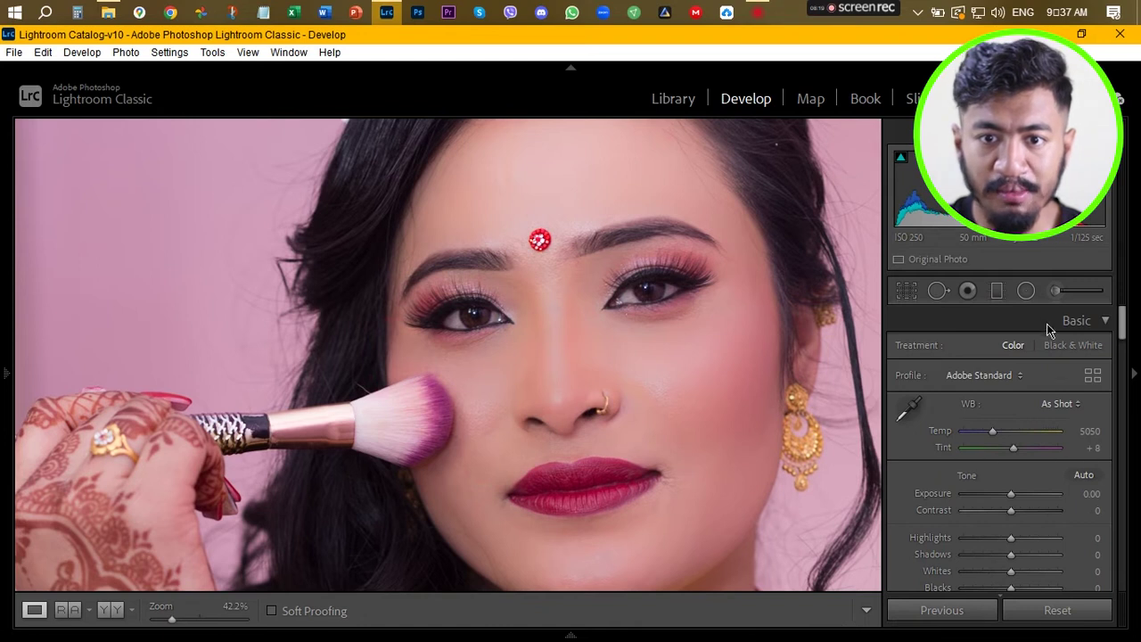
Step: Lower the full-face forehead mask's Clarity to -70 as well
{"action": "left_click", "coordinate": [1053, 291]}
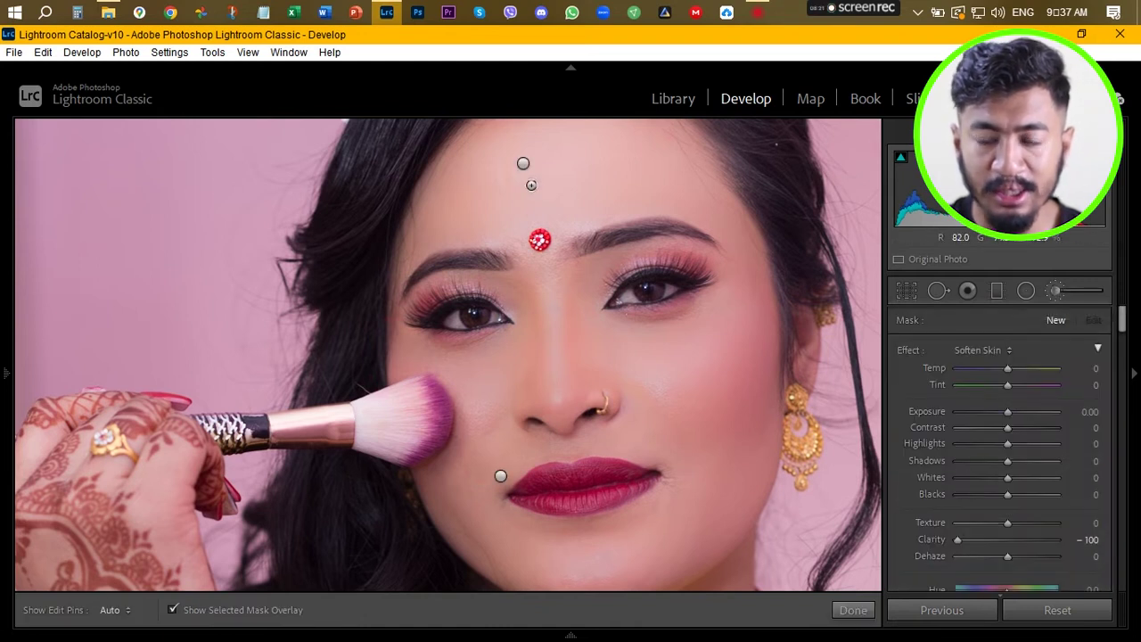
{"action": "left_click", "coordinate": [523, 166]}
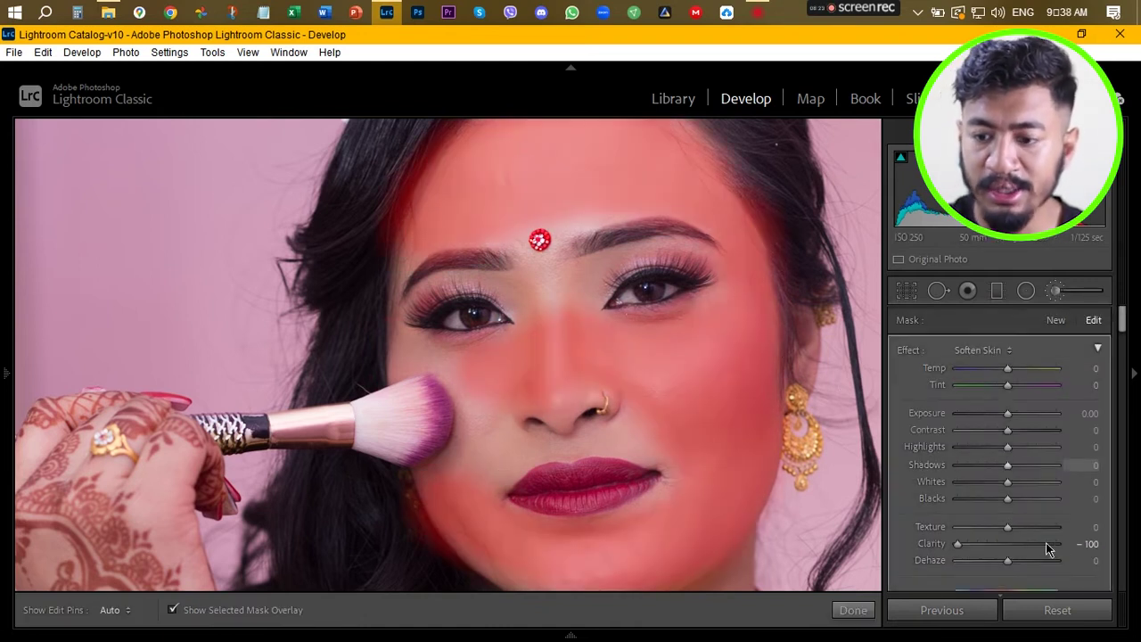
{"action": "left_click", "coordinate": [1091, 543]}
{"action": "type", "text": "-70"}
{"action": "key", "text": "Return"}
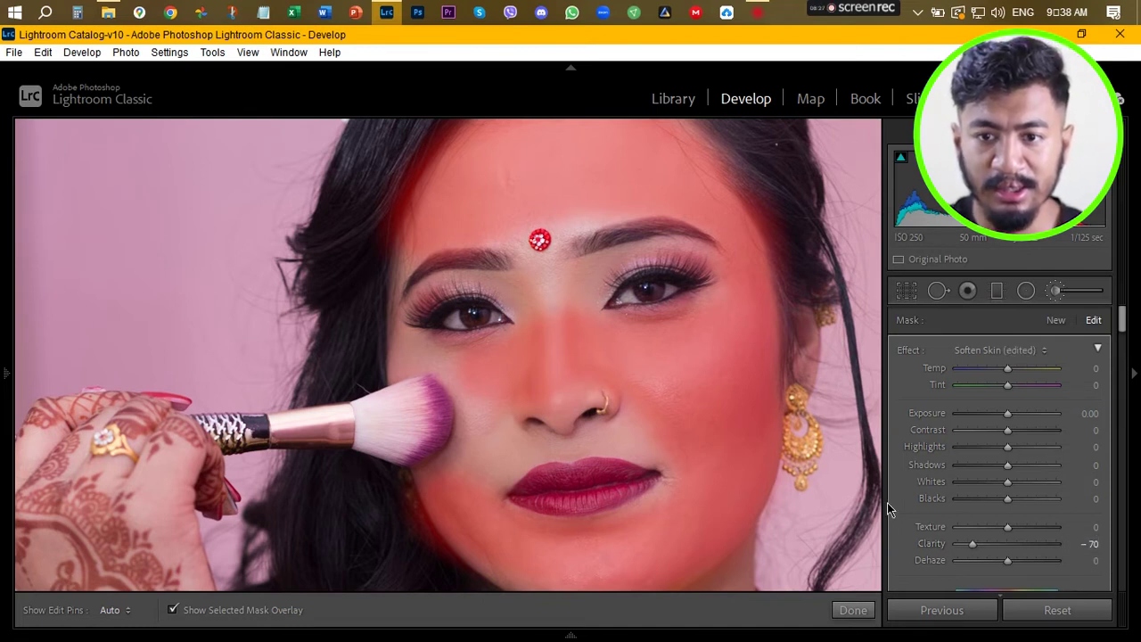
{"action": "left_click", "coordinate": [859, 615]}
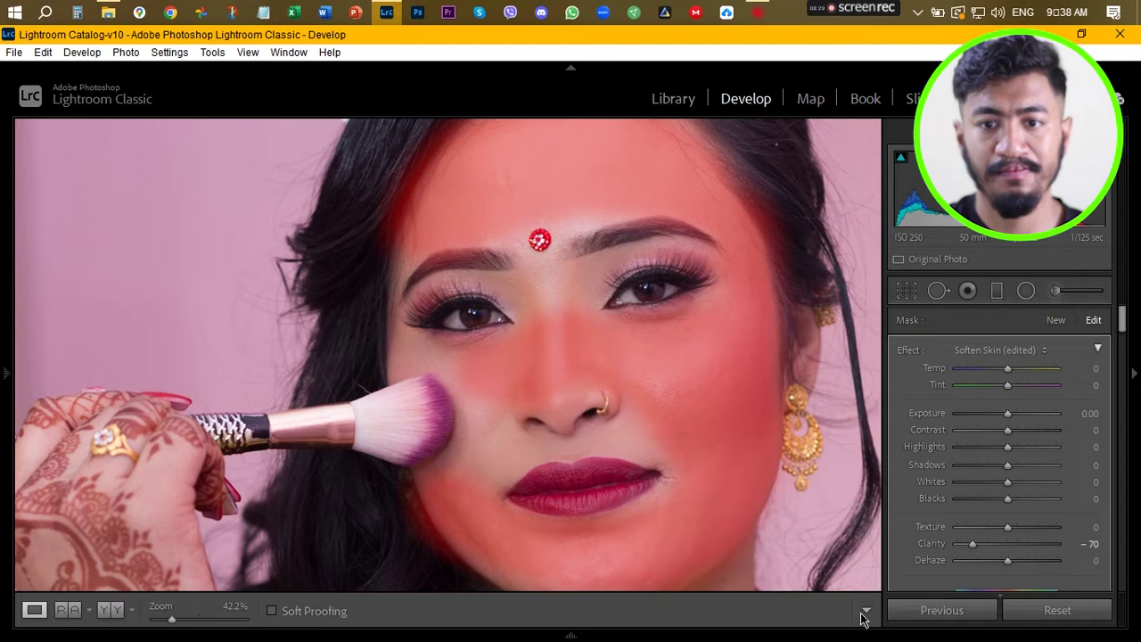
{"action": "left_click_drag", "start_coordinate": [576, 395], "coordinate": [529, 375]}
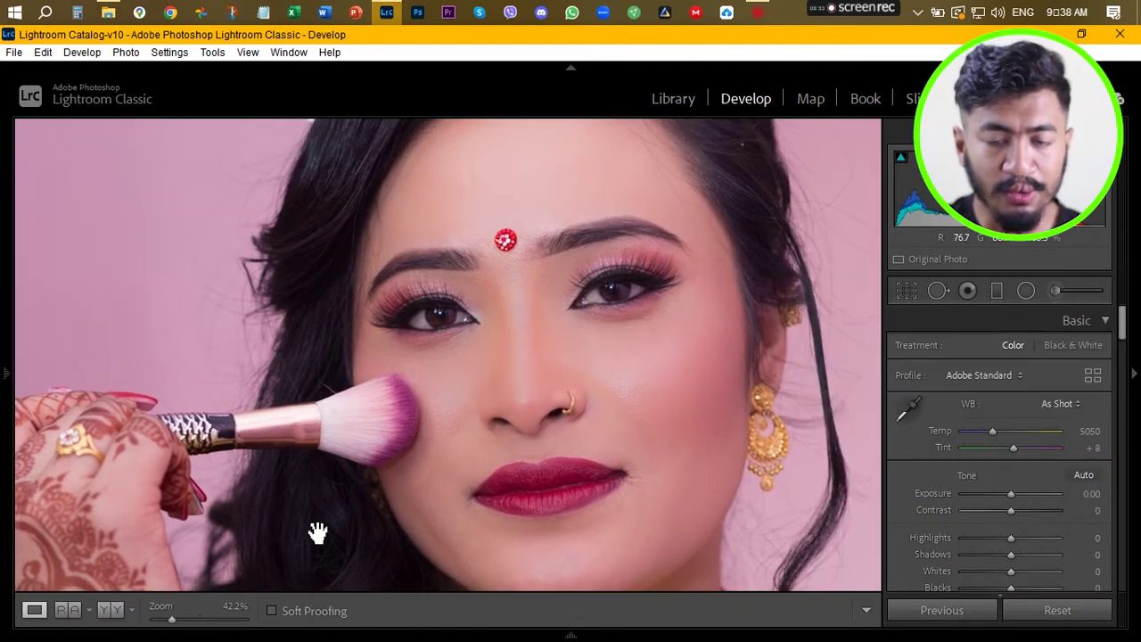
{"action": "left_click", "coordinate": [108, 613]}
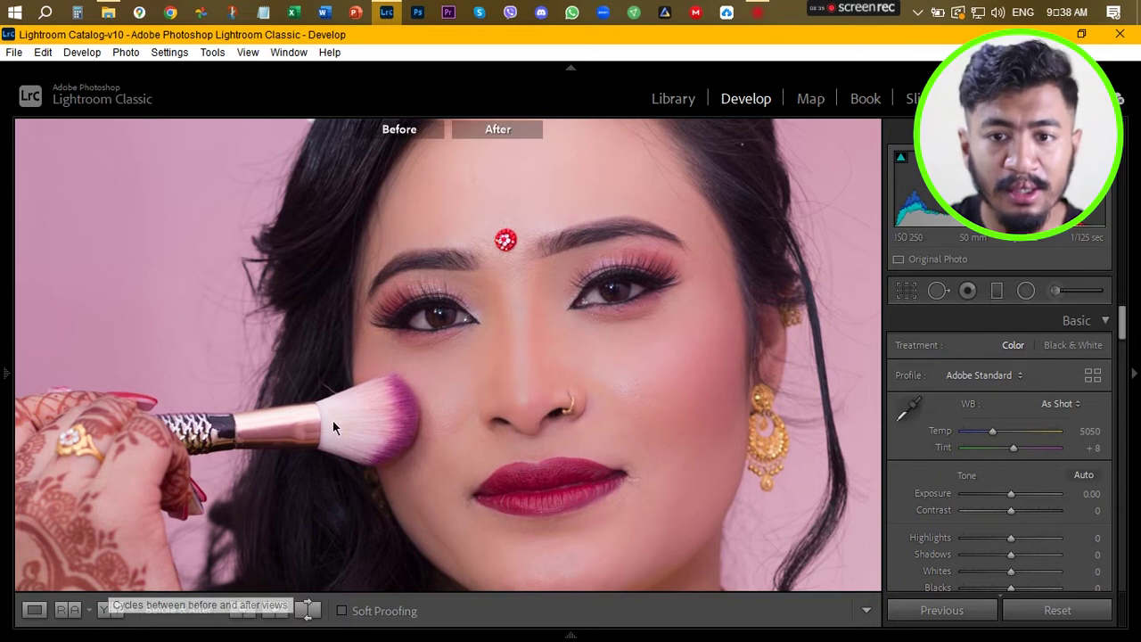
{"action": "left_click_drag", "start_coordinate": [562, 350], "coordinate": [591, 357]}
{"action": "left_click_drag", "start_coordinate": [665, 351], "coordinate": [663, 408]}
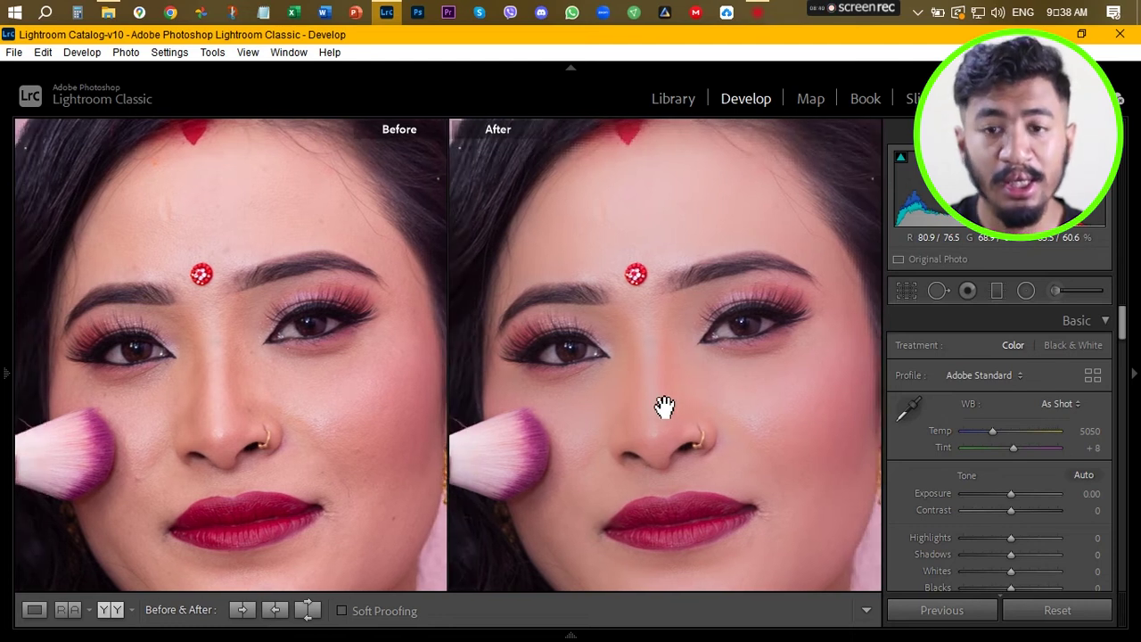
{"action": "scroll", "coordinate": [677, 422], "scroll_direction": "down", "scroll_amount": 1}
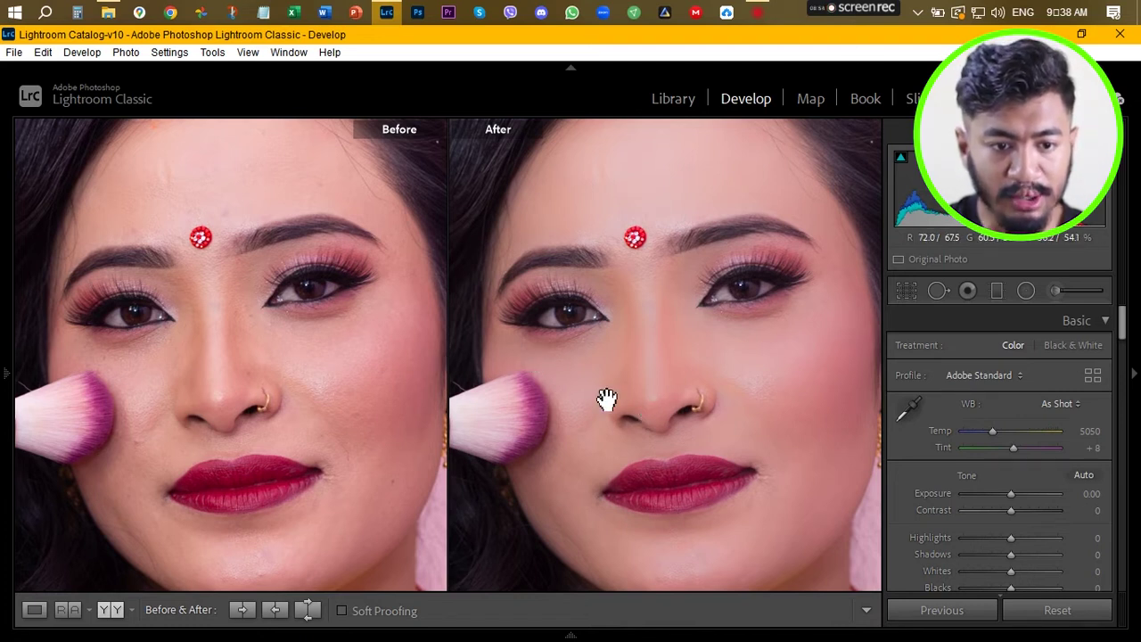
{"action": "key", "text": "Right"}
{"action": "key", "text": "Right"}
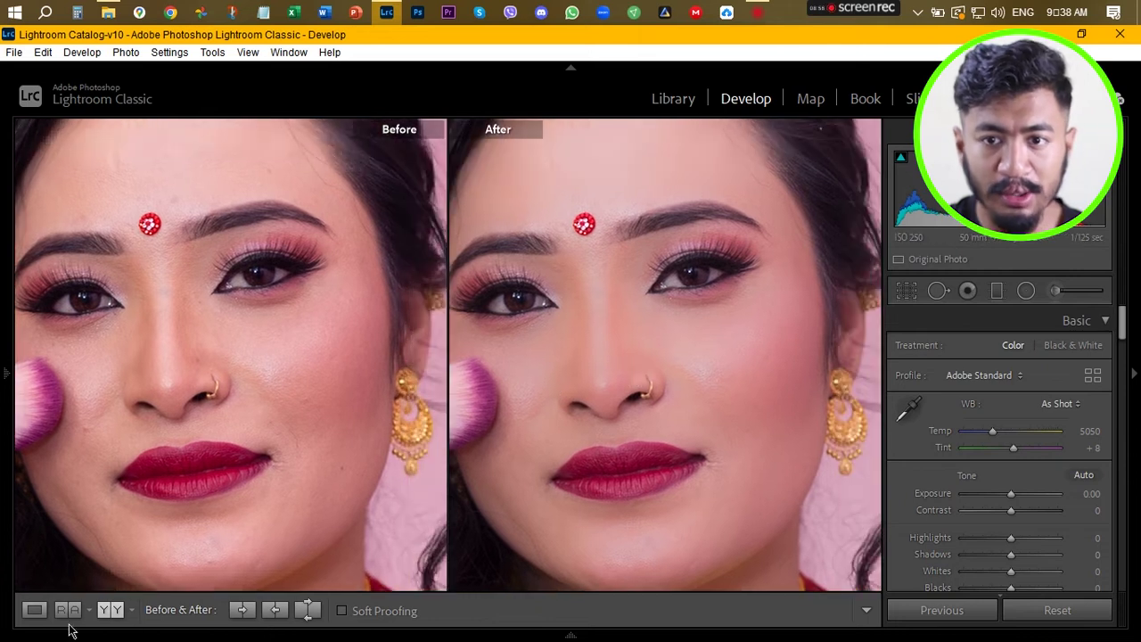
{"action": "left_click", "coordinate": [36, 611]}
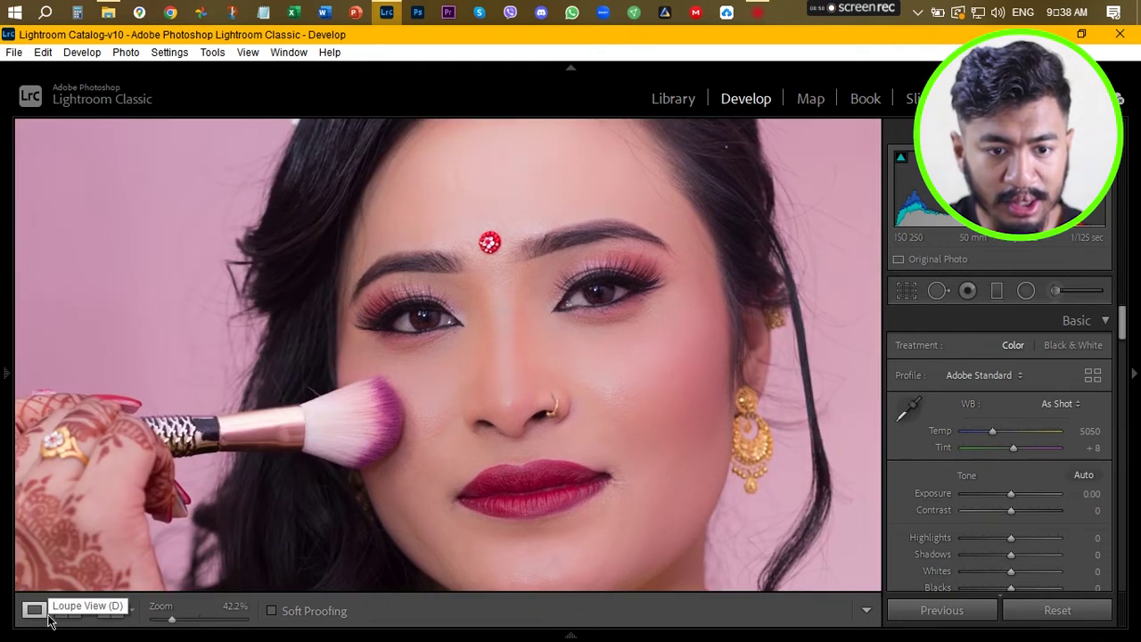
Step: Zoom in to 100% on the white speck in the bride's hair
{"action": "left_click_drag", "start_coordinate": [752, 196], "coordinate": [734, 318]}
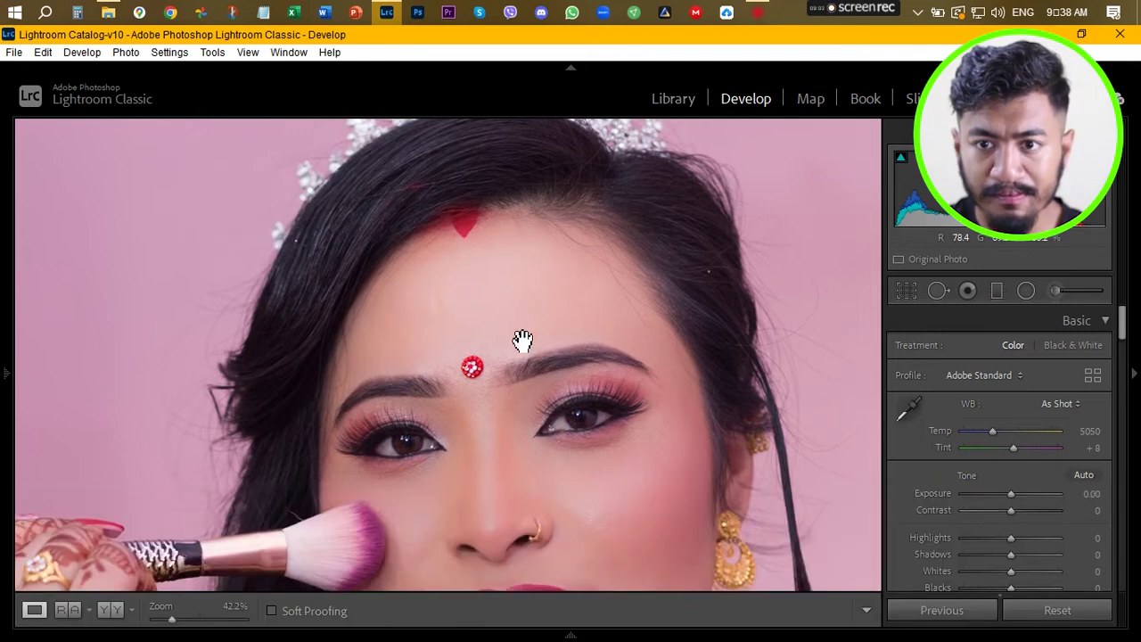
{"action": "left_click_drag", "start_coordinate": [172, 618], "coordinate": [197, 621]}
{"action": "left_click_drag", "start_coordinate": [665, 239], "coordinate": [334, 405]}
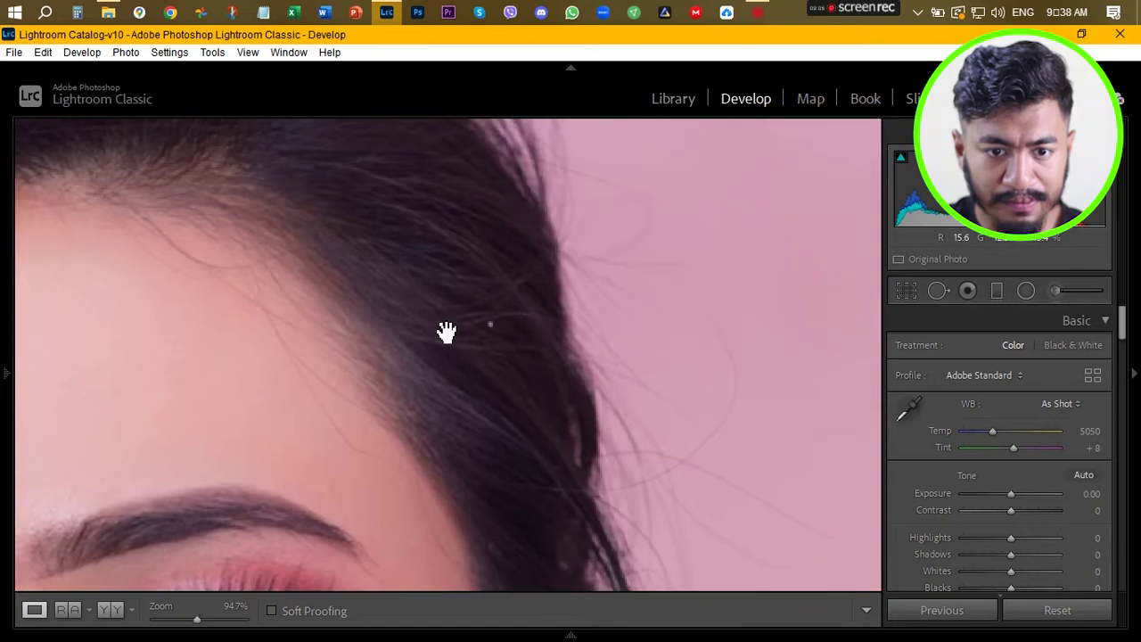
{"action": "left_click_drag", "start_coordinate": [446, 332], "coordinate": [479, 354]}
{"action": "left_click_drag", "start_coordinate": [195, 619], "coordinate": [211, 622]}
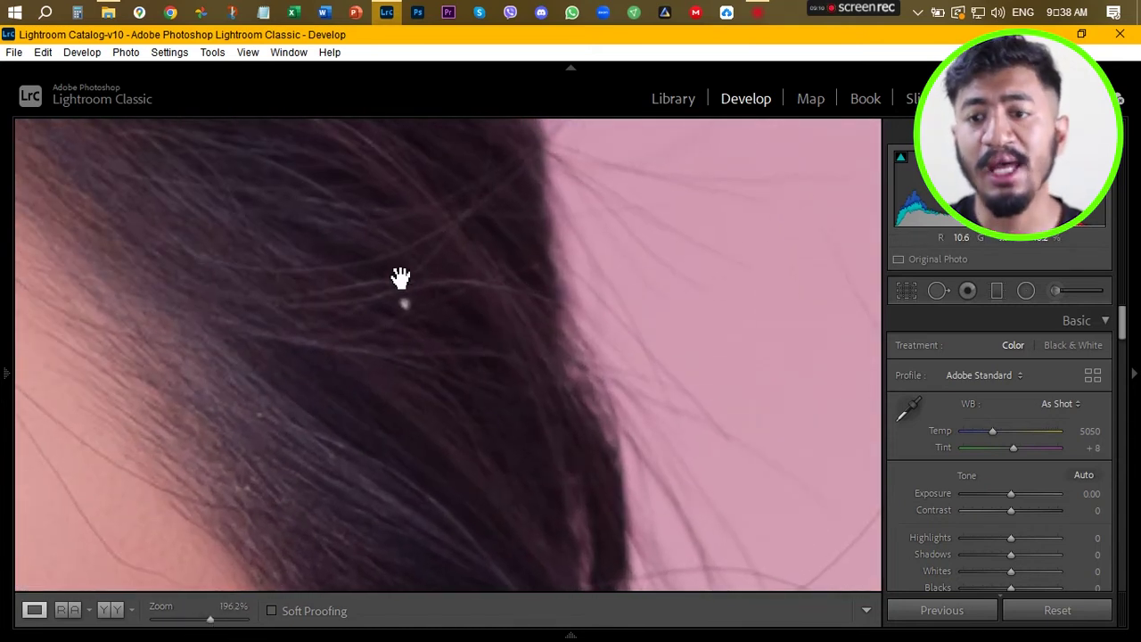
{"action": "left_click_drag", "start_coordinate": [400, 277], "coordinate": [404, 342]}
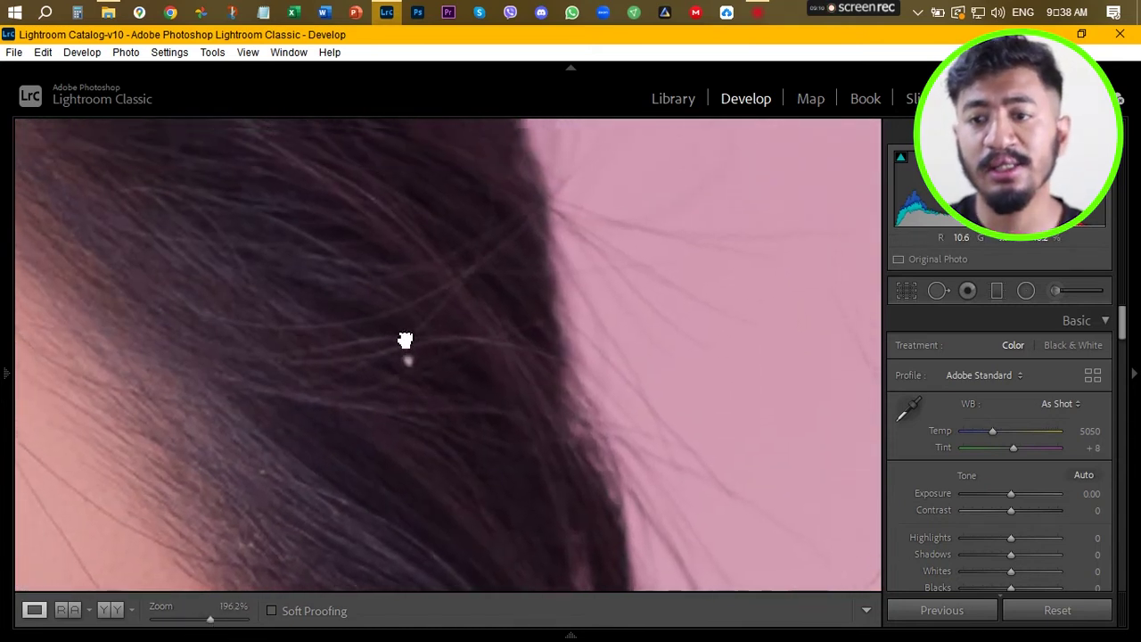
Step: Clone out the hair speck with a small Size 9 spot, redoing it once
{"action": "left_click", "coordinate": [935, 295]}
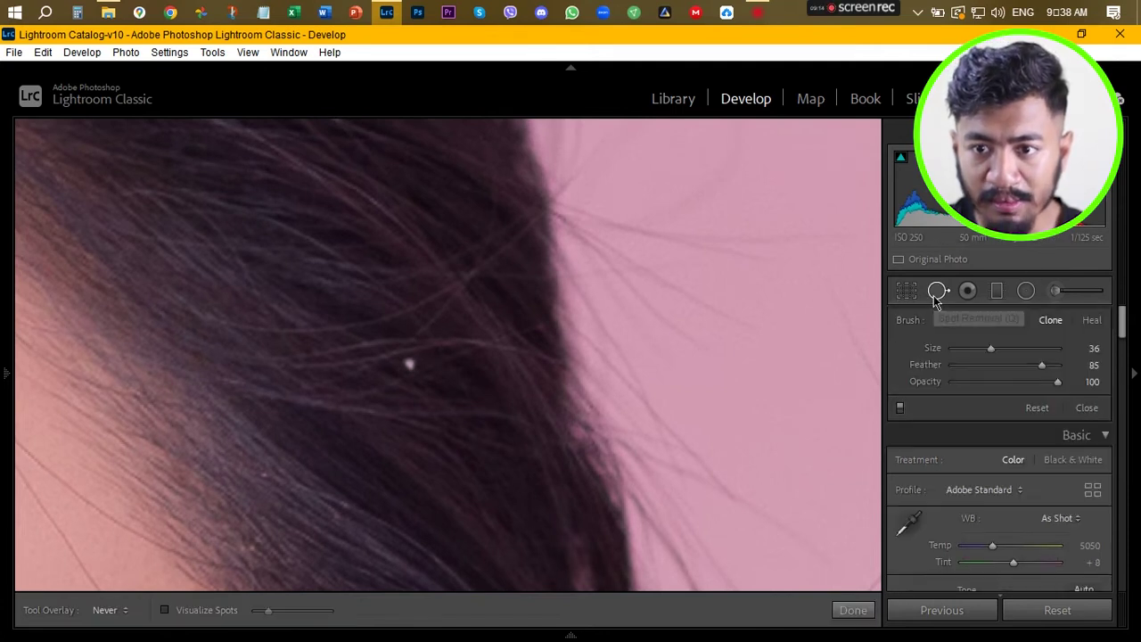
{"action": "left_click", "coordinate": [966, 347]}
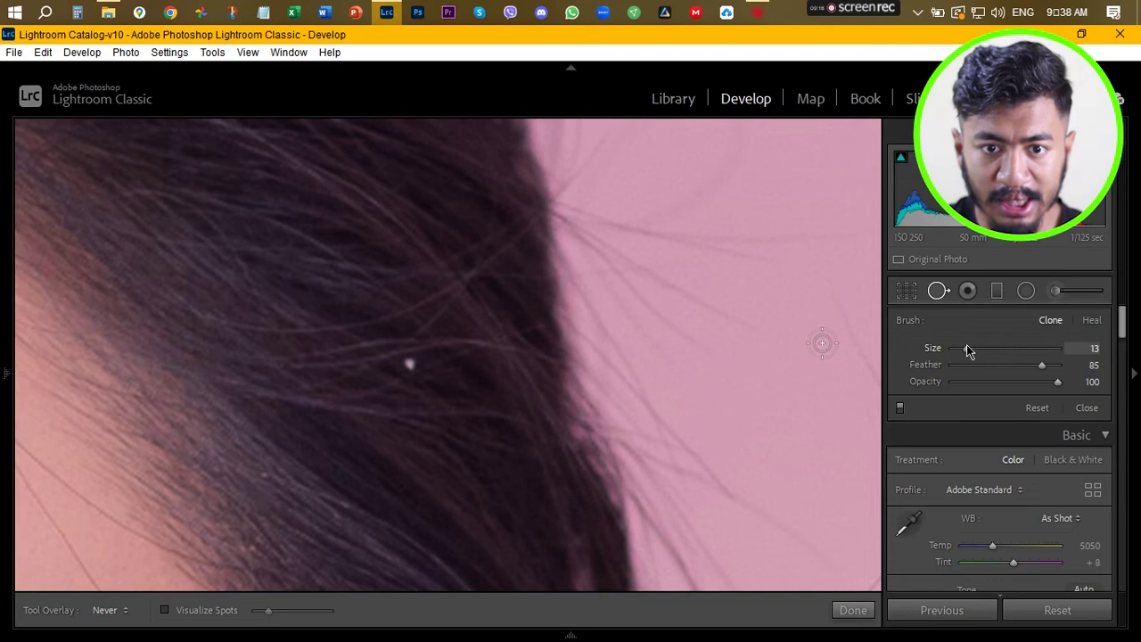
{"action": "left_click_drag", "start_coordinate": [966, 346], "coordinate": [962, 348]}
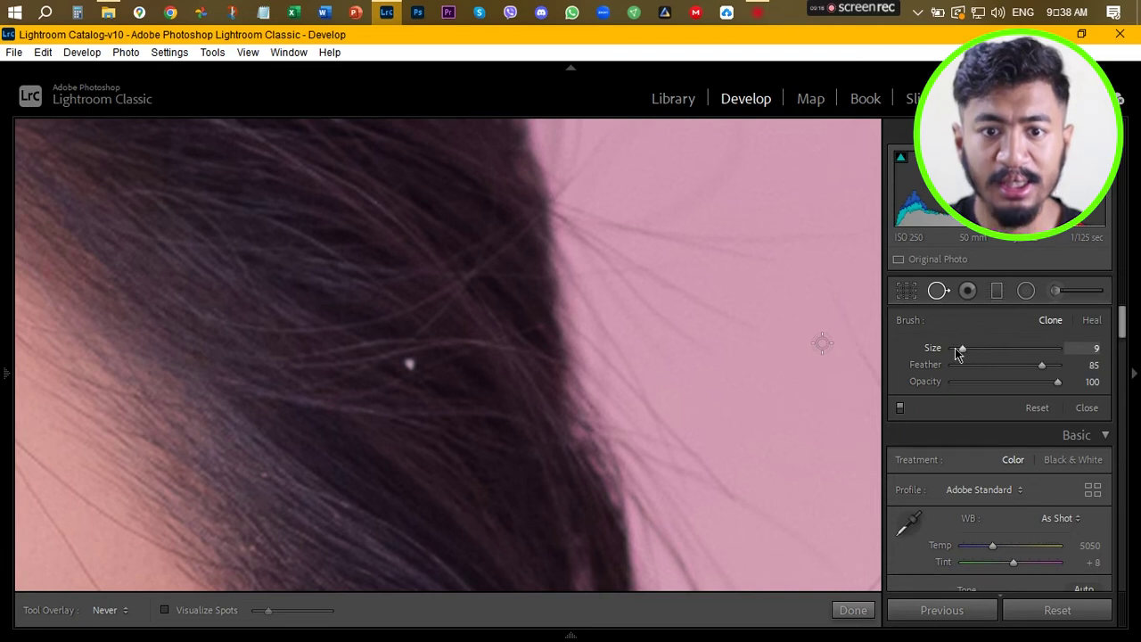
{"action": "left_click", "coordinate": [405, 366]}
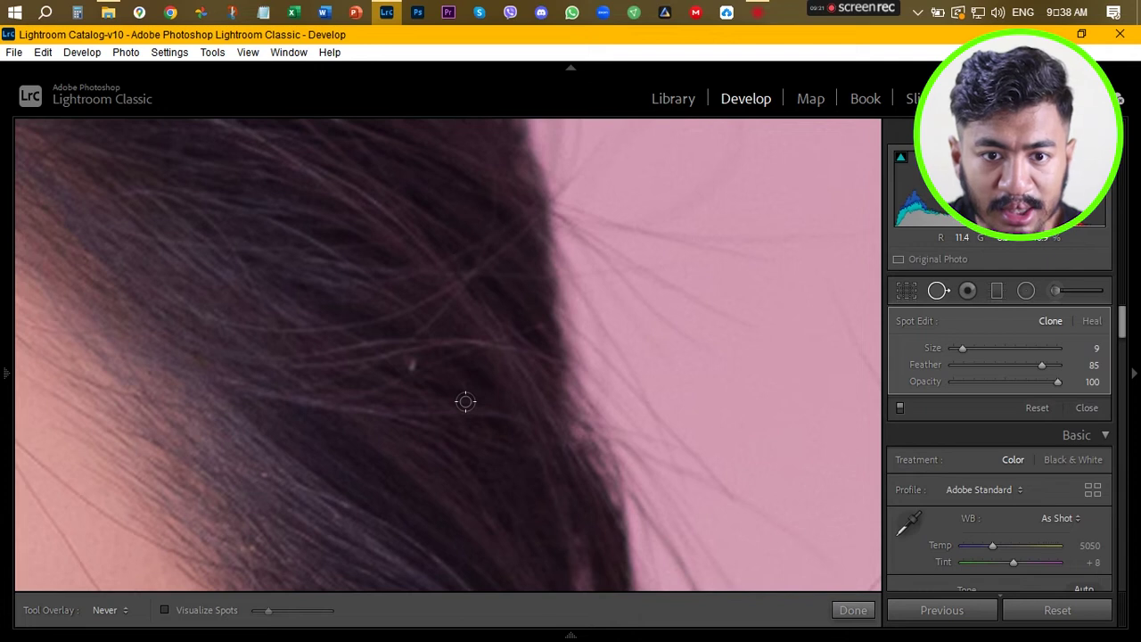
{"action": "key", "text": "ctrl+z"}
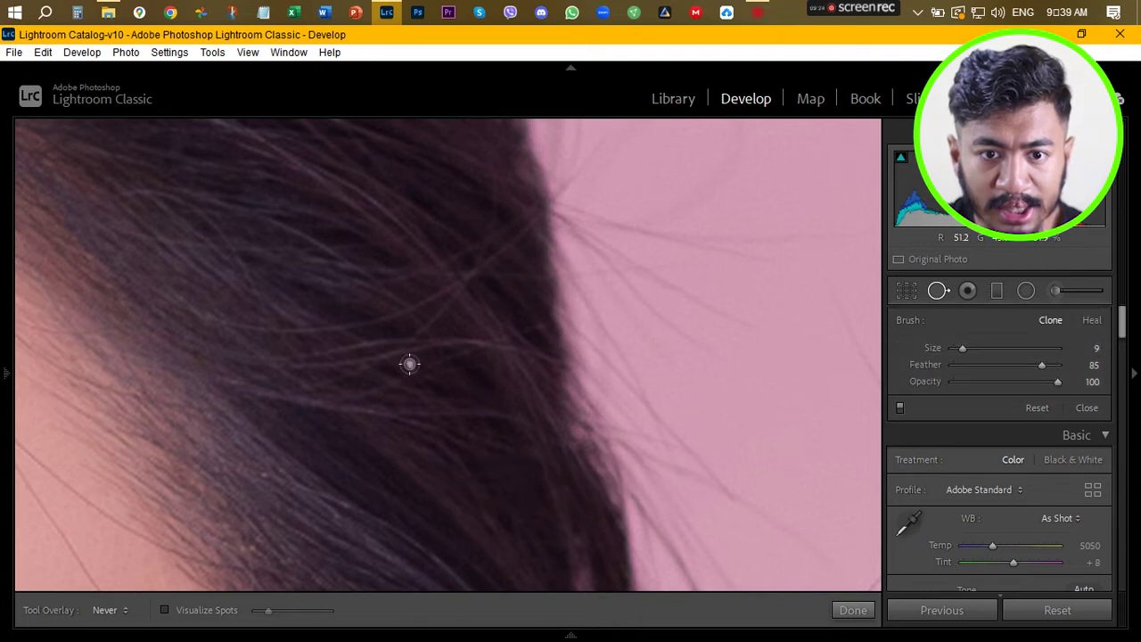
{"action": "left_click", "coordinate": [409, 364]}
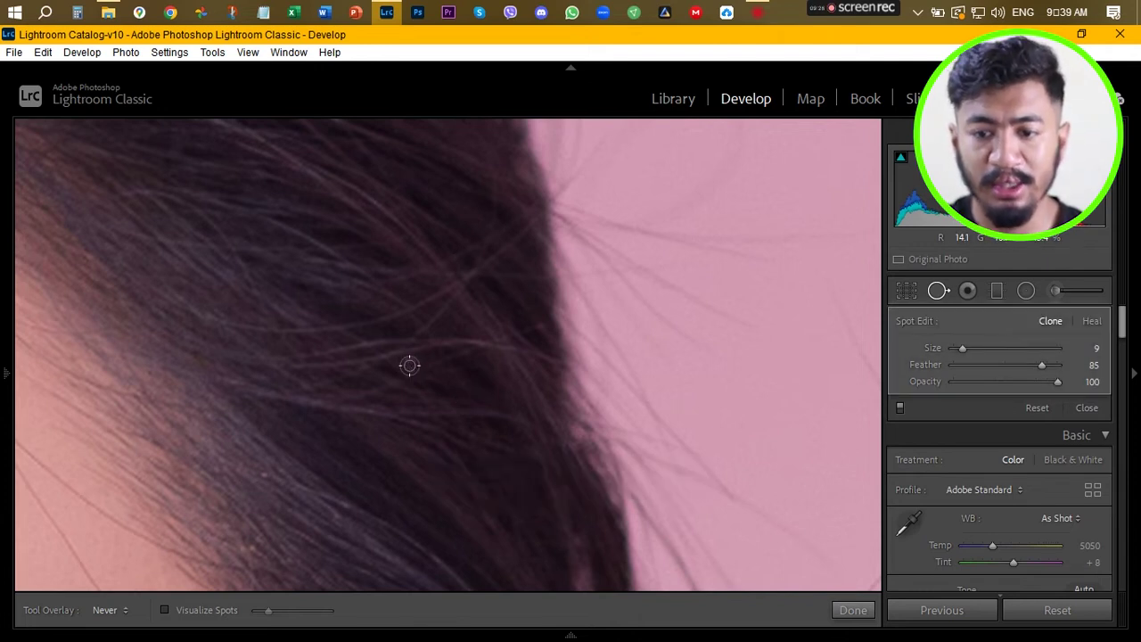
{"action": "left_click", "coordinate": [853, 611]}
{"action": "left_click", "coordinate": [476, 409]}
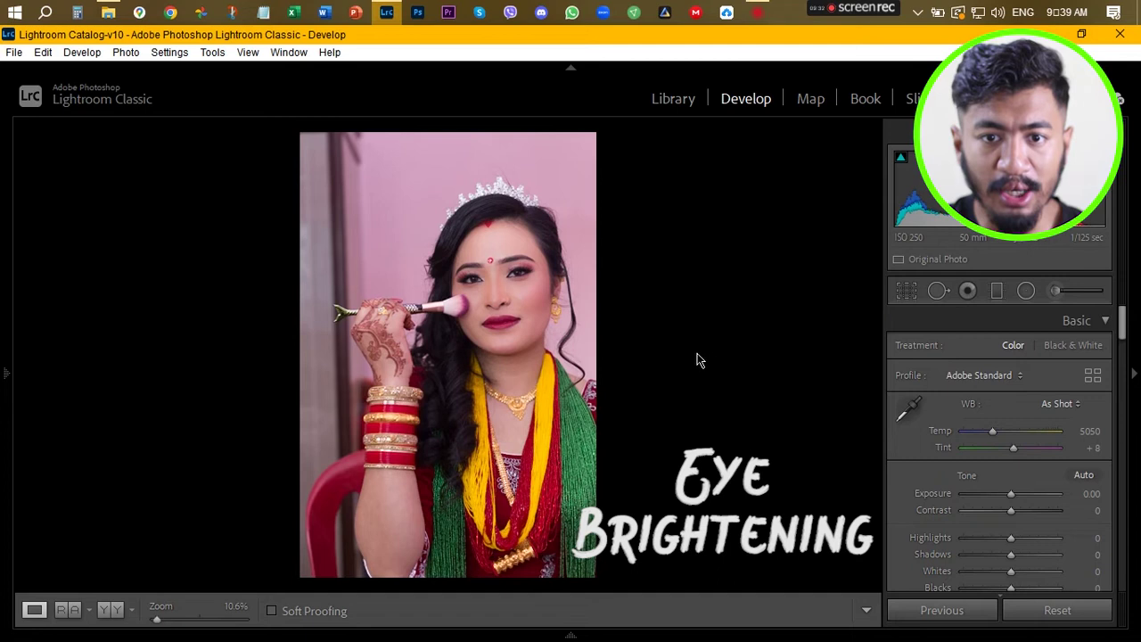
Step: Zoom to 72% centred on the bride's eyes and start a new brush adjustment
{"action": "left_click", "coordinate": [490, 218]}
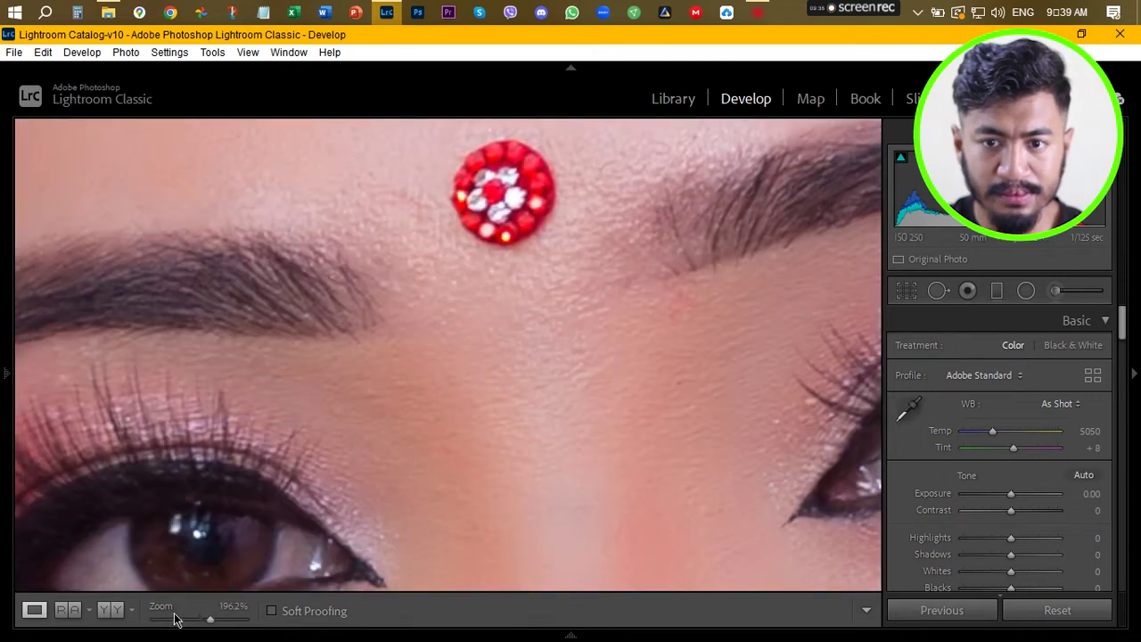
{"action": "left_click", "coordinate": [186, 619]}
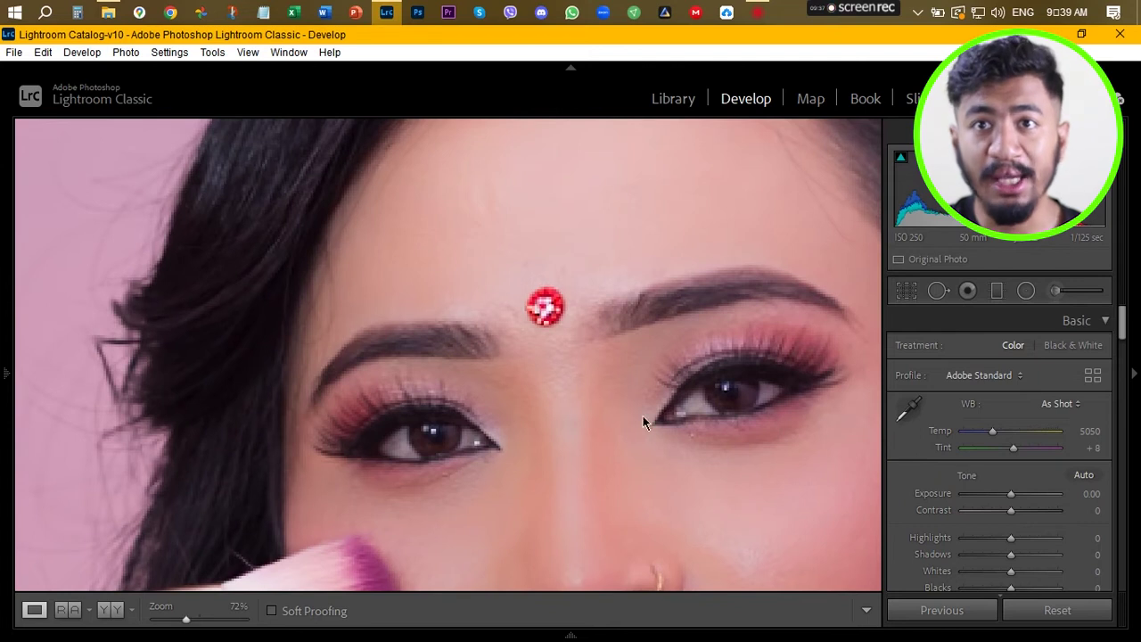
{"action": "left_click_drag", "start_coordinate": [629, 400], "coordinate": [575, 346]}
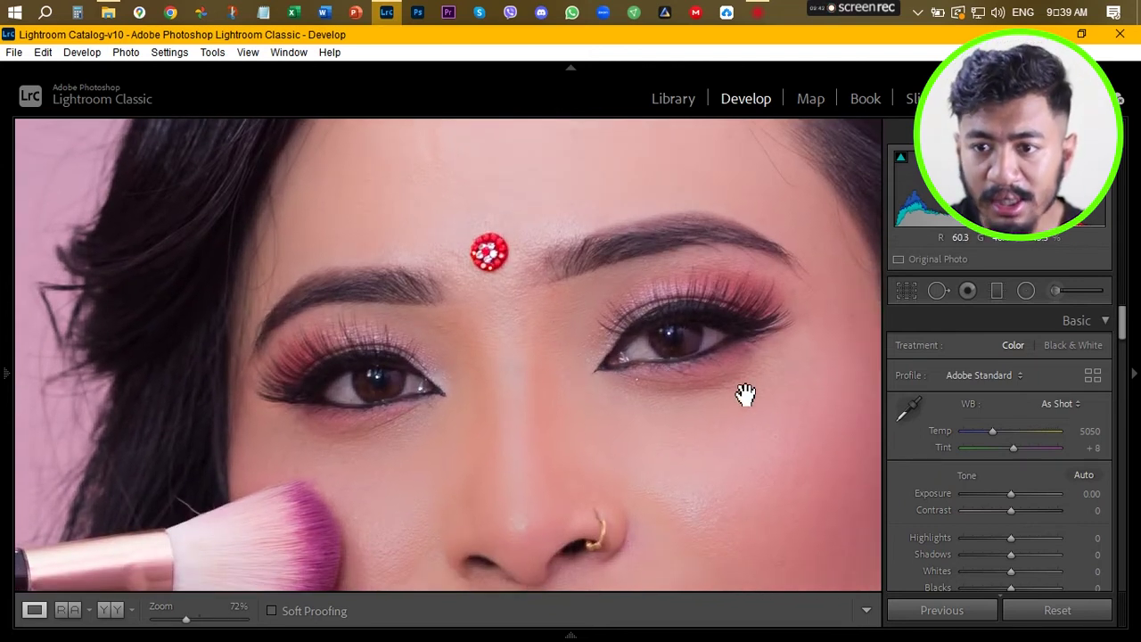
{"action": "left_click", "coordinate": [1057, 291]}
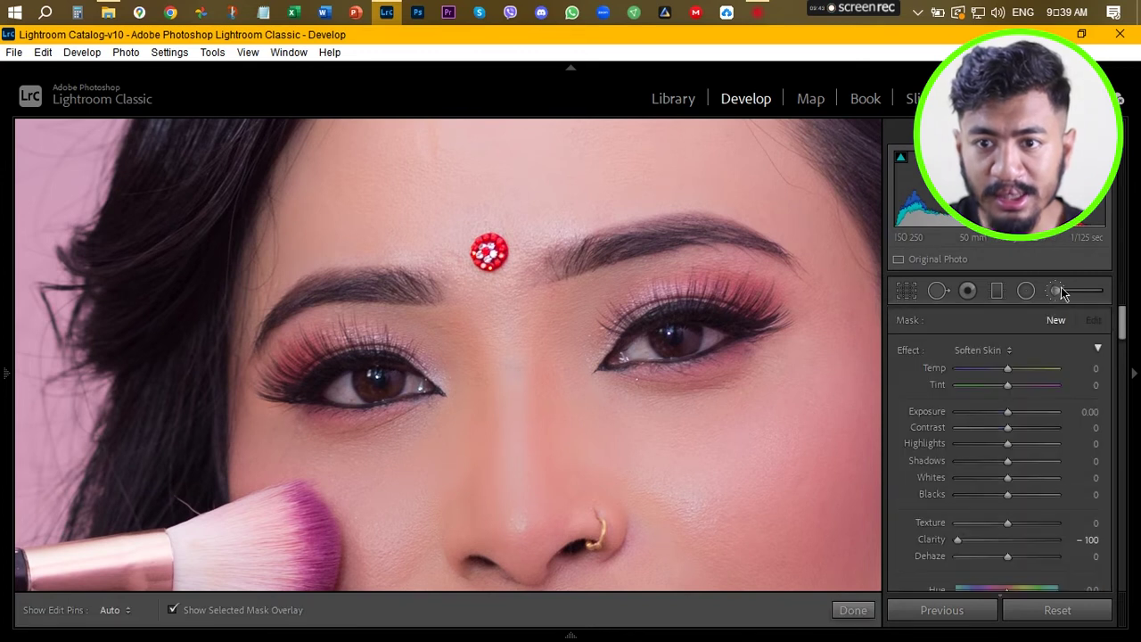
Step: Load the Whites brush preset at size 3.5 and paint over both eyes
{"action": "left_click", "coordinate": [982, 352]}
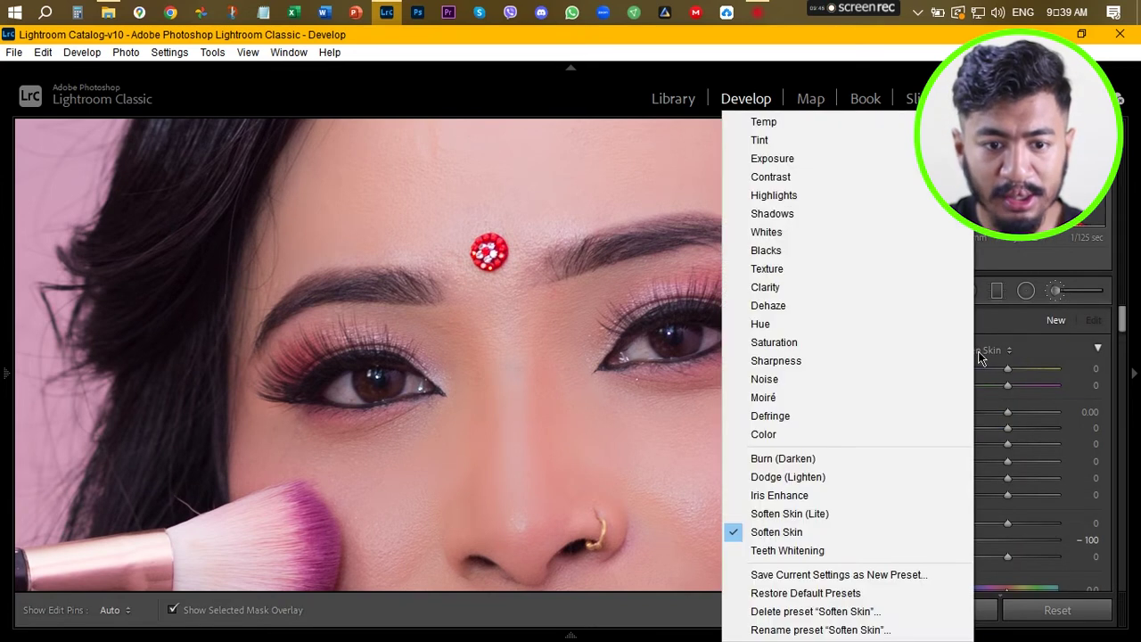
{"action": "left_click", "coordinate": [807, 235]}
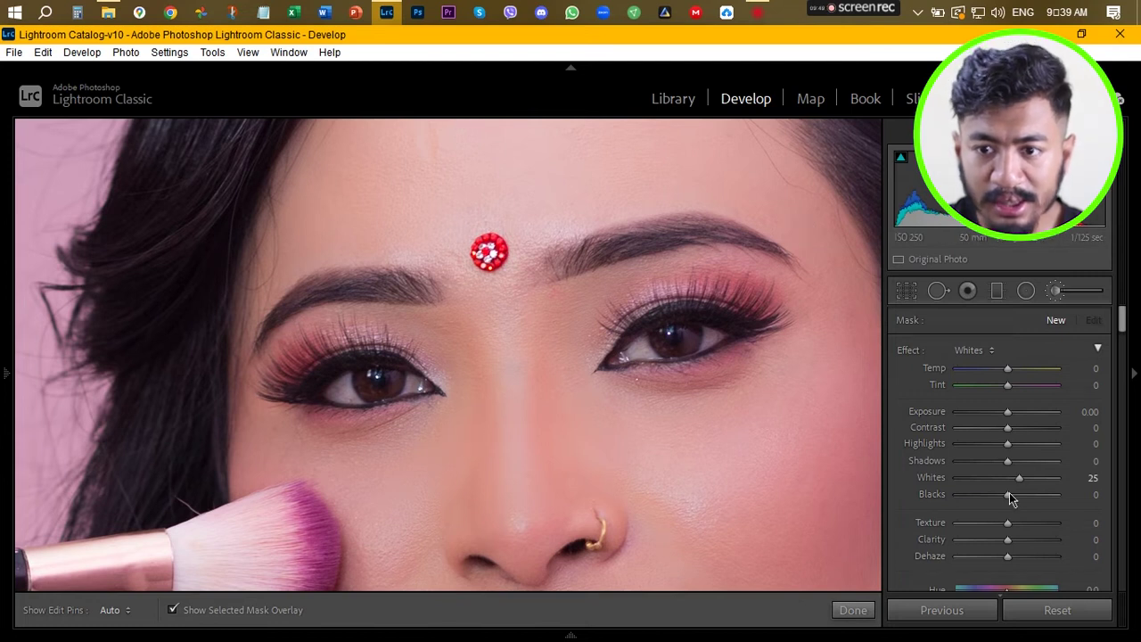
{"action": "scroll", "coordinate": [894, 484], "scroll_direction": "down", "scroll_amount": 5}
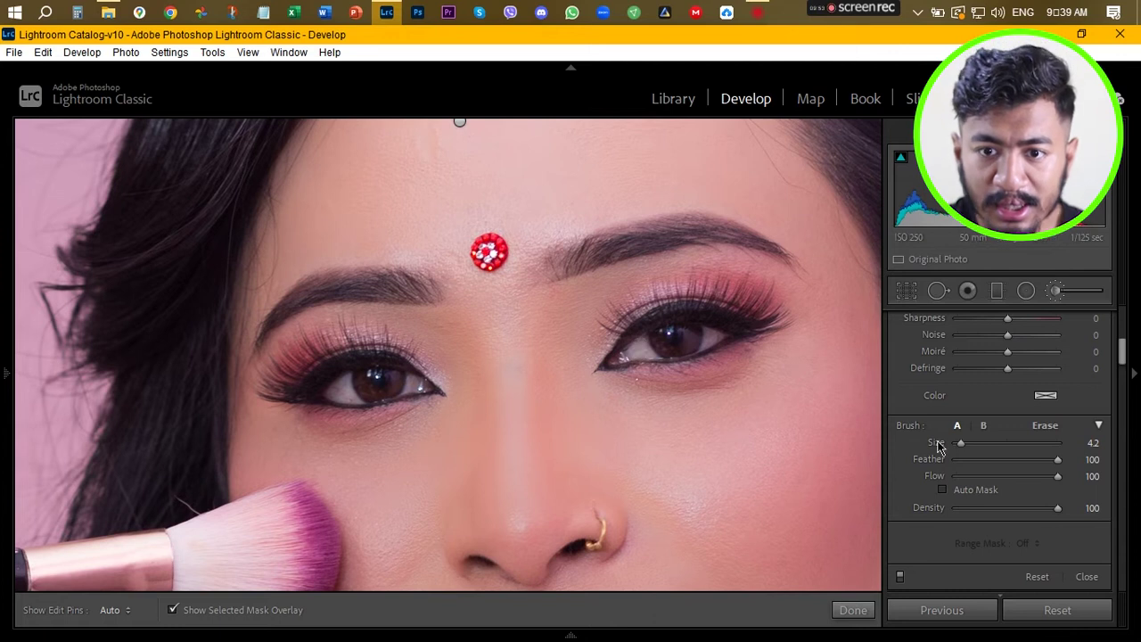
{"action": "left_click", "coordinate": [1093, 442]}
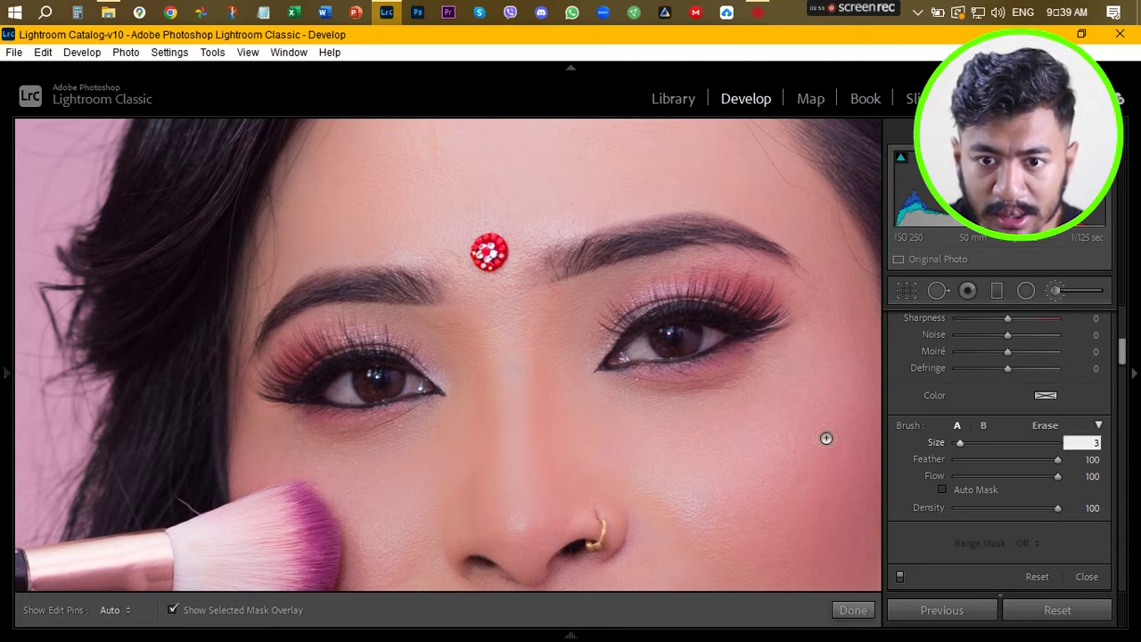
{"action": "type", "text": "3.5"}
{"action": "key", "text": "Return"}
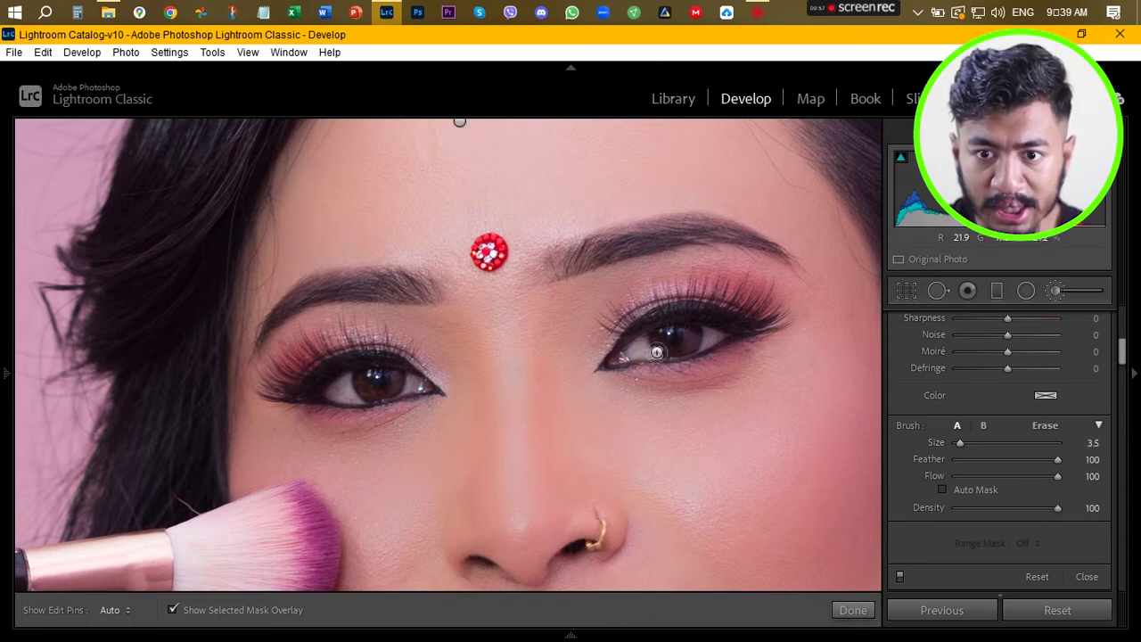
{"action": "key", "text": "h"}
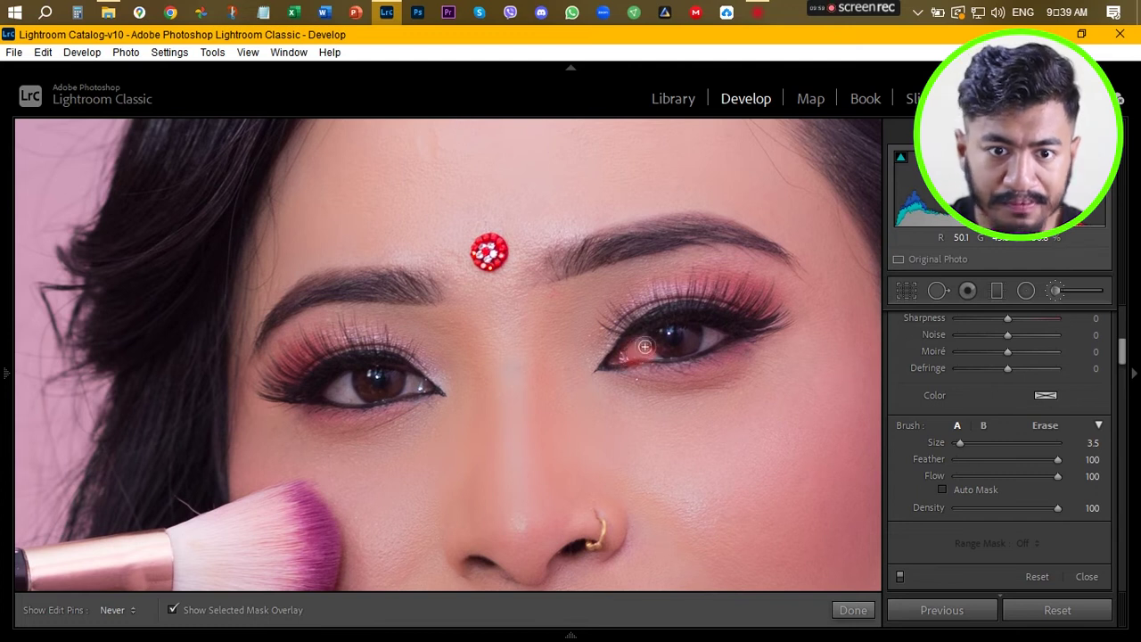
{"action": "mouse_move", "coordinate": [649, 354]}
{"action": "left_mouse_down"}
{"action": "mouse_move", "coordinate": [701, 331]}
{"action": "mouse_move", "coordinate": [716, 341]}
{"action": "left_mouse_up"}
{"action": "mouse_move", "coordinate": [339, 390]}
{"action": "left_mouse_down"}
{"action": "mouse_move", "coordinate": [358, 403]}
{"action": "mouse_move", "coordinate": [408, 388]}
{"action": "left_mouse_up"}
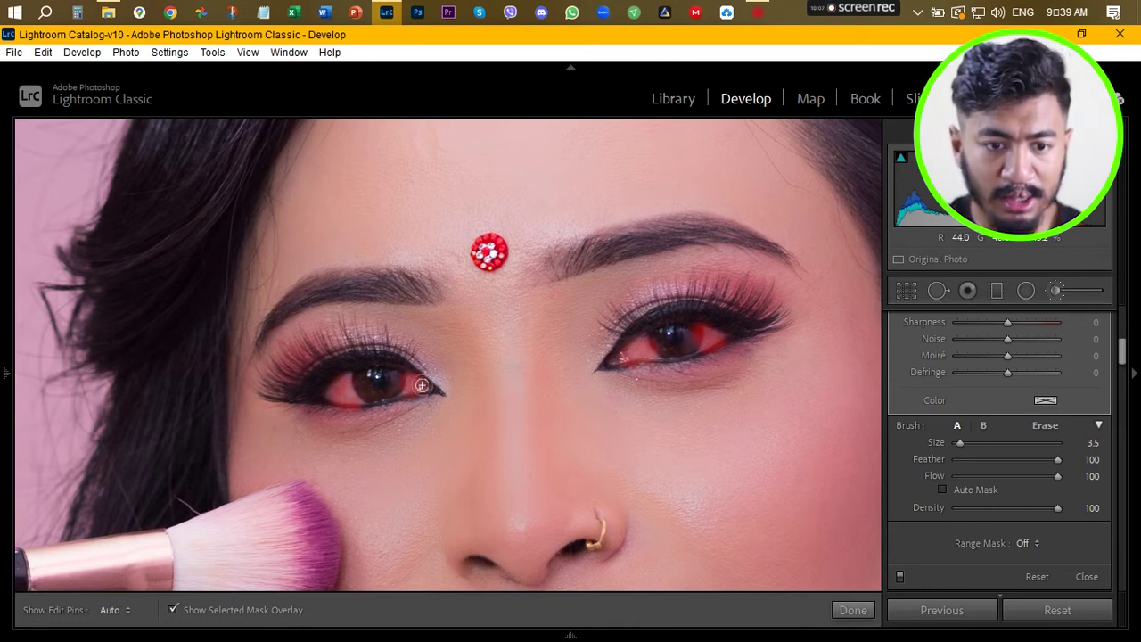
Step: Hide the mask overlay, raise the mask's Whites to 30, and finish the brush edit
{"action": "left_click", "coordinate": [173, 611]}
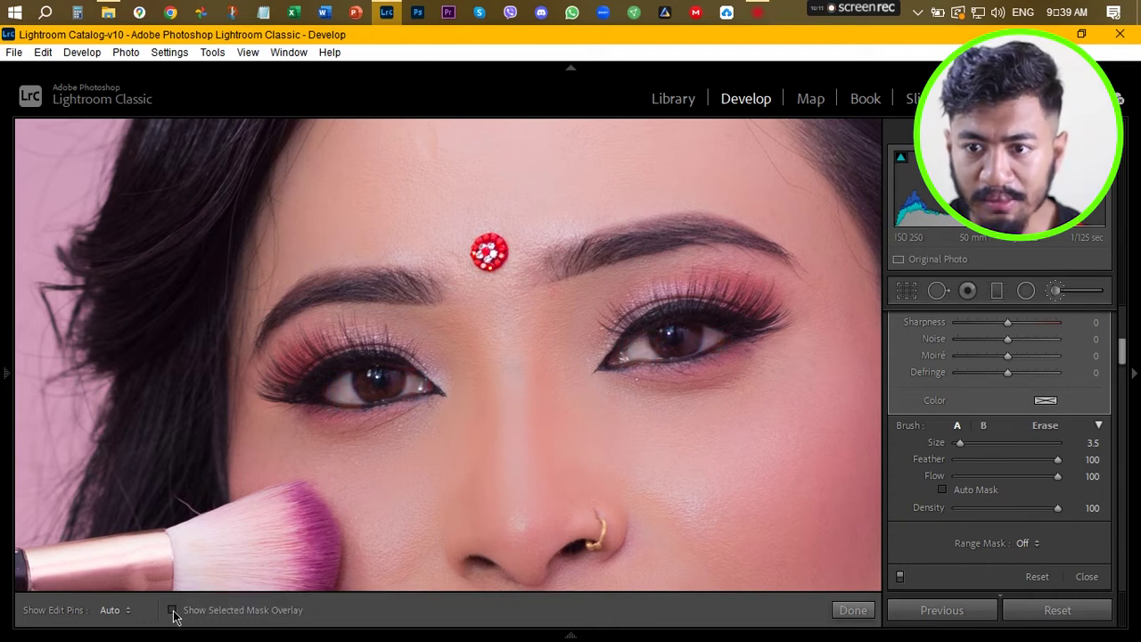
{"action": "scroll", "coordinate": [960, 388], "scroll_direction": "up", "scroll_amount": 5}
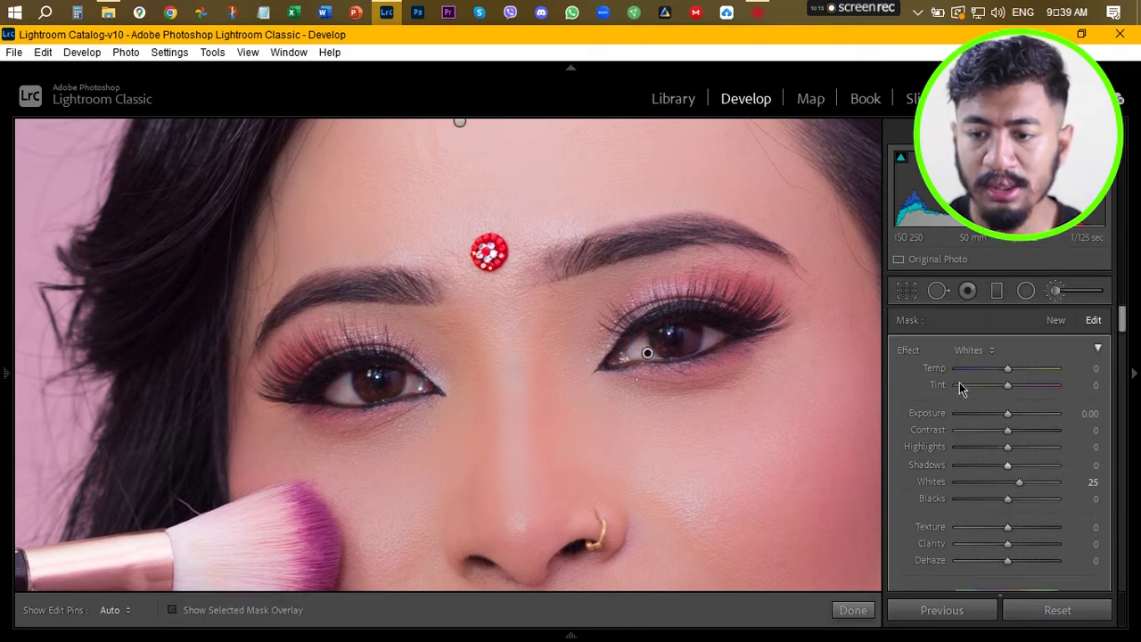
{"action": "scroll", "coordinate": [960, 387], "scroll_direction": "down", "scroll_amount": 2}
{"action": "left_click", "coordinate": [1080, 396]}
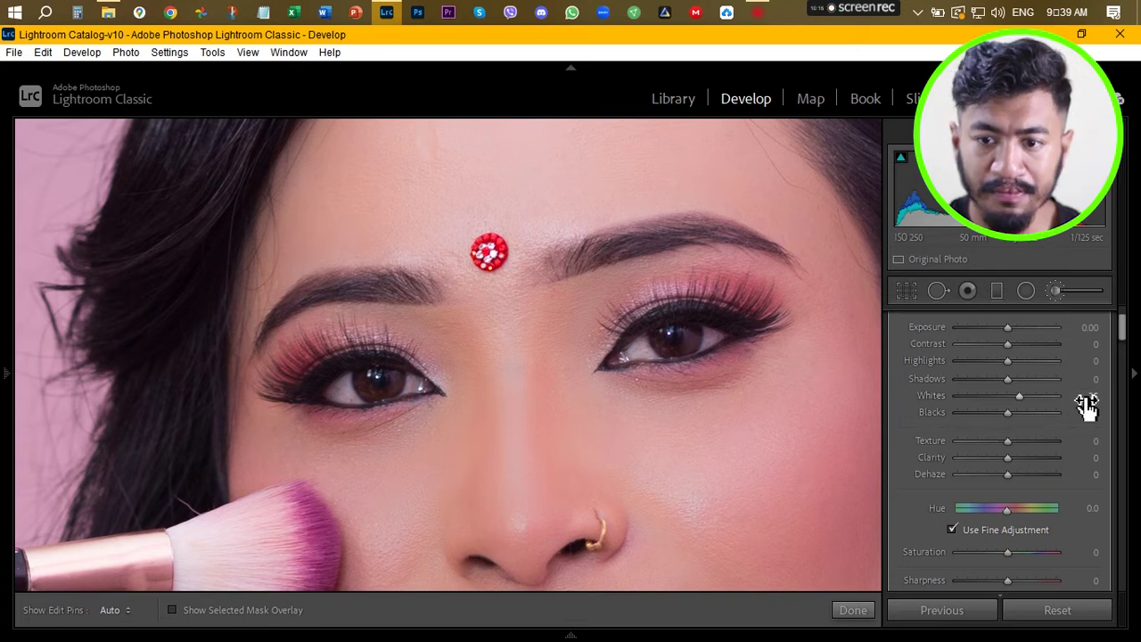
{"action": "type", "text": "30"}
{"action": "key", "text": "Return"}
{"action": "left_click", "coordinate": [853, 612]}
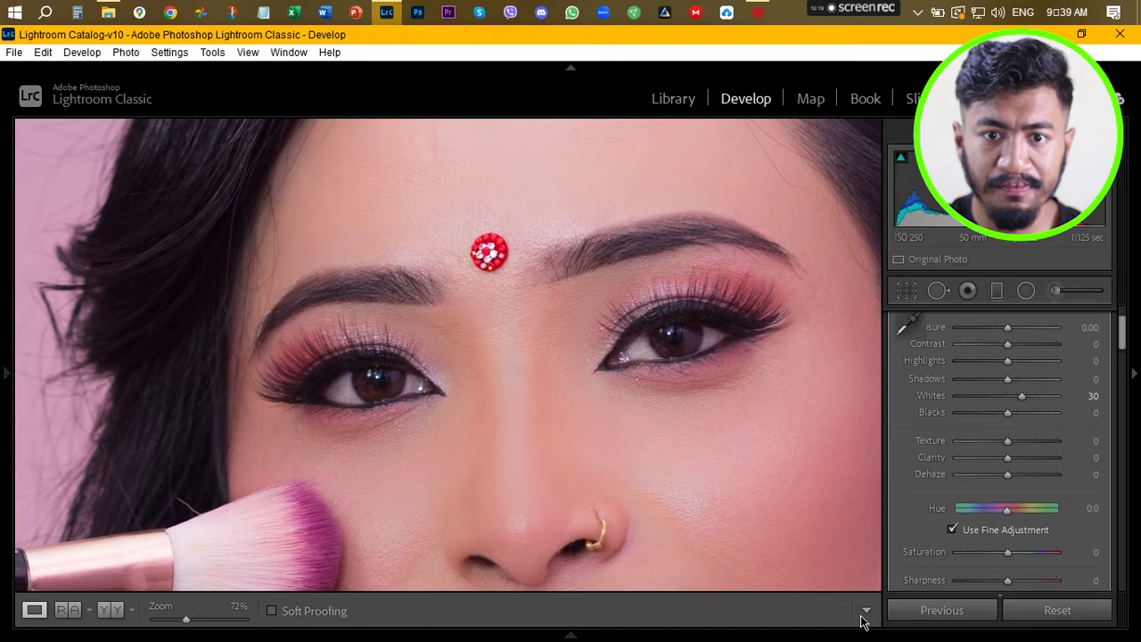
{"action": "left_click", "coordinate": [453, 394]}
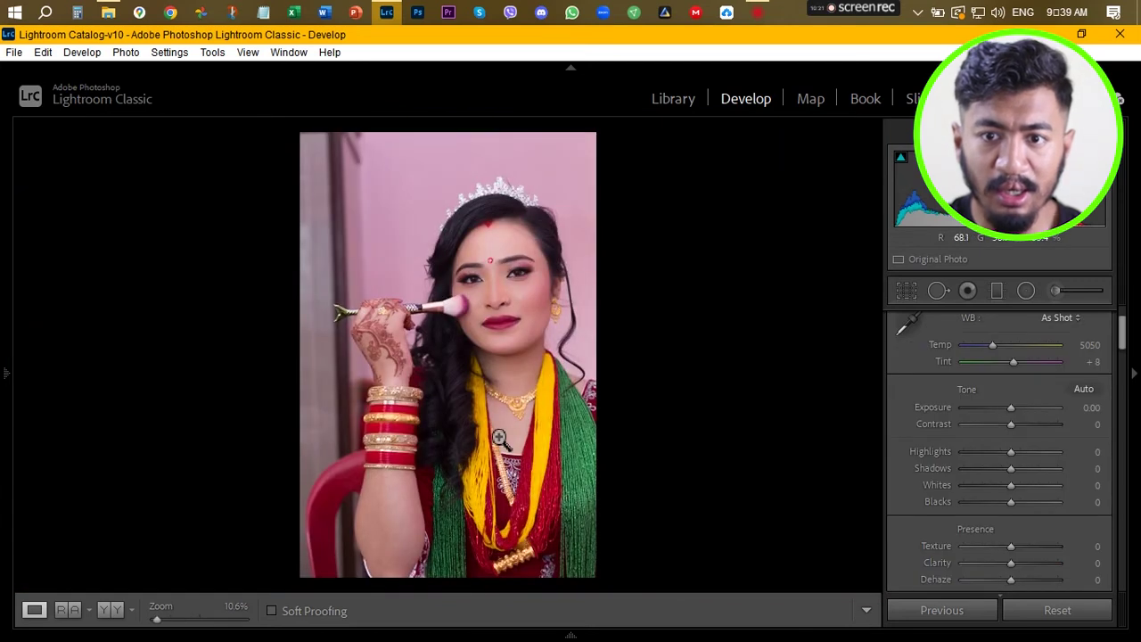
{"action": "left_click", "coordinate": [490, 285]}
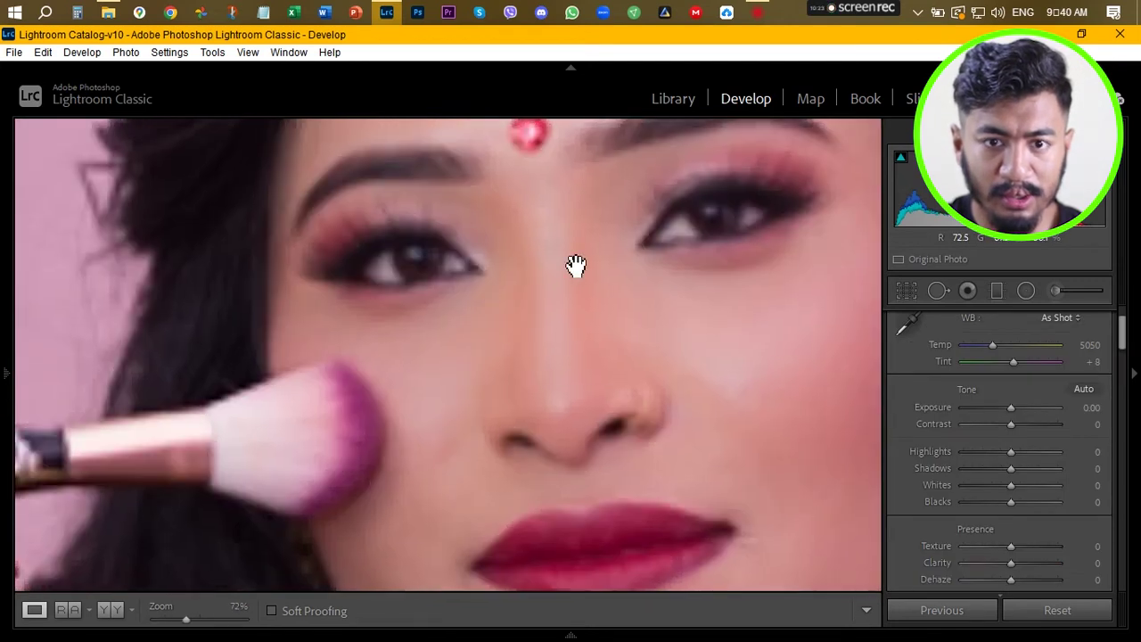
{"action": "left_click_drag", "start_coordinate": [606, 234], "coordinate": [580, 273]}
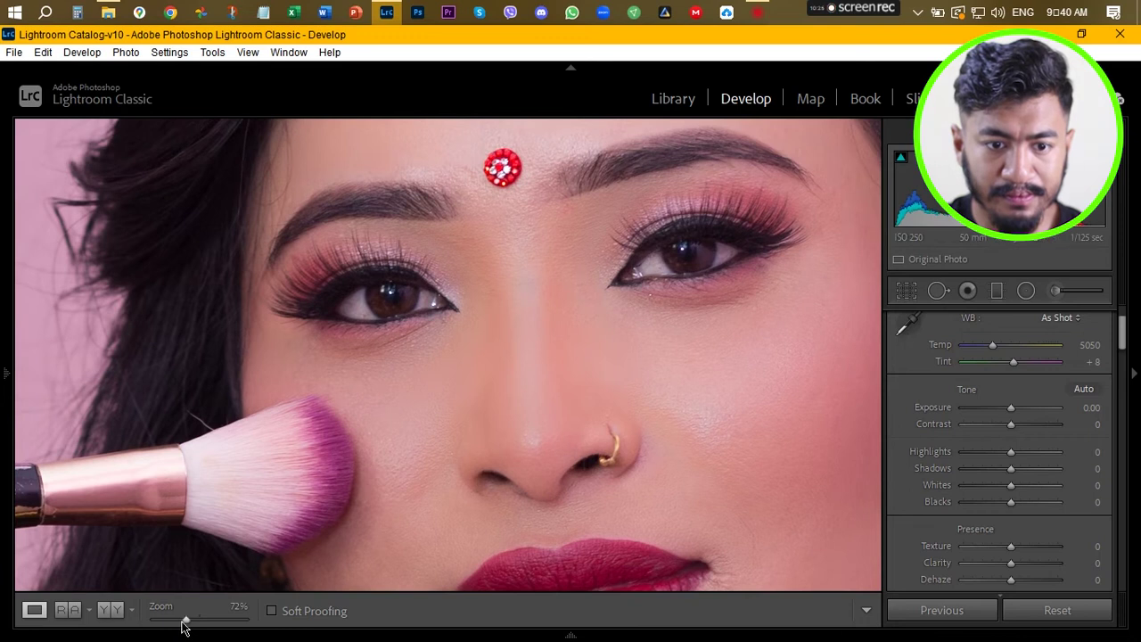
{"action": "left_click_drag", "start_coordinate": [190, 627], "coordinate": [207, 619]}
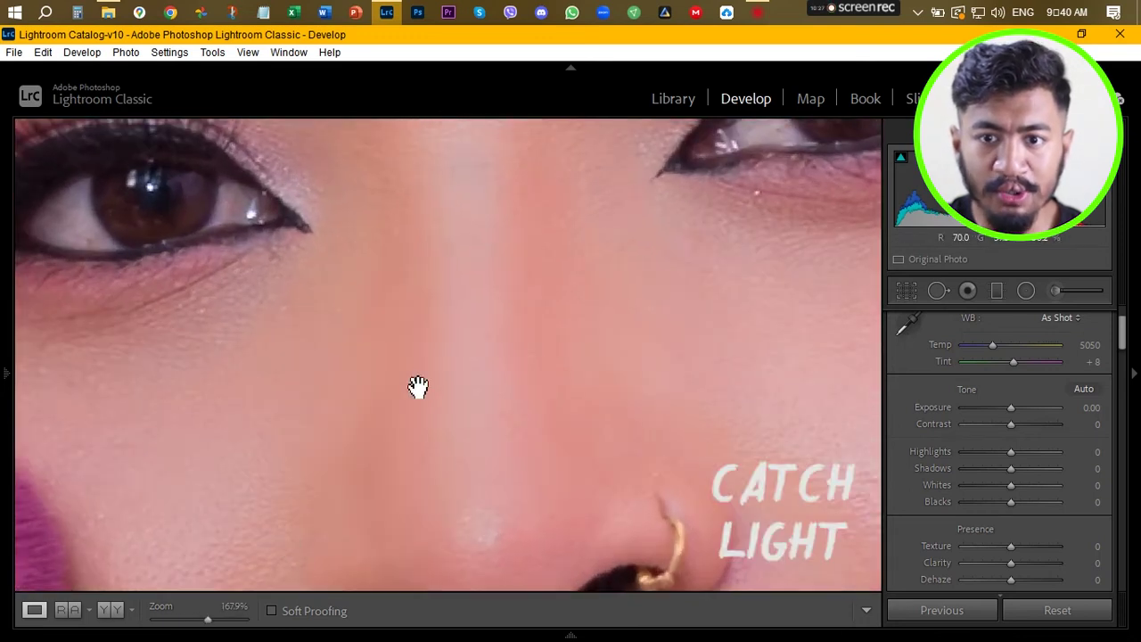
{"action": "left_click", "coordinate": [197, 620]}
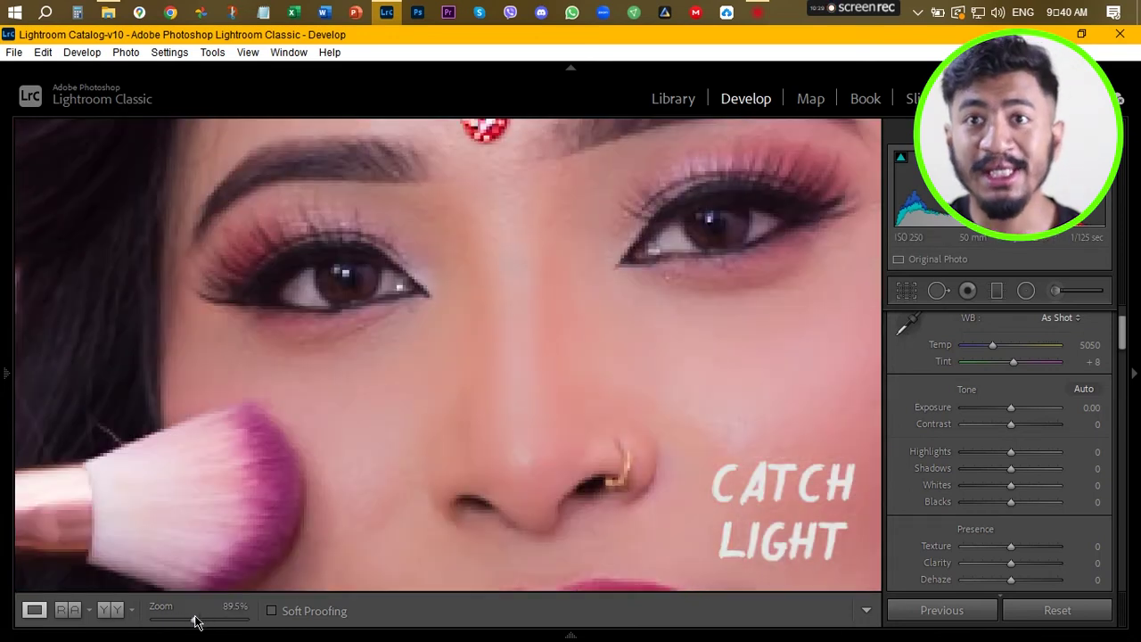
{"action": "left_click_drag", "start_coordinate": [531, 287], "coordinate": [509, 374]}
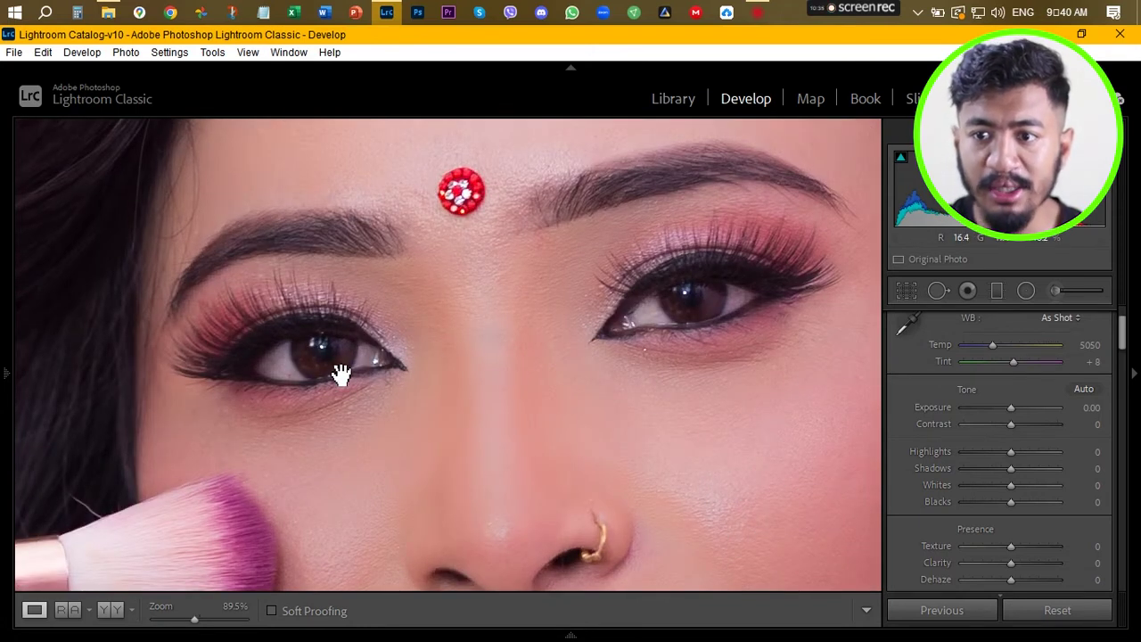
Step: Paint a new brush mask over the eye's catchlight and raise its Whites to 30
{"action": "left_click", "coordinate": [1056, 291]}
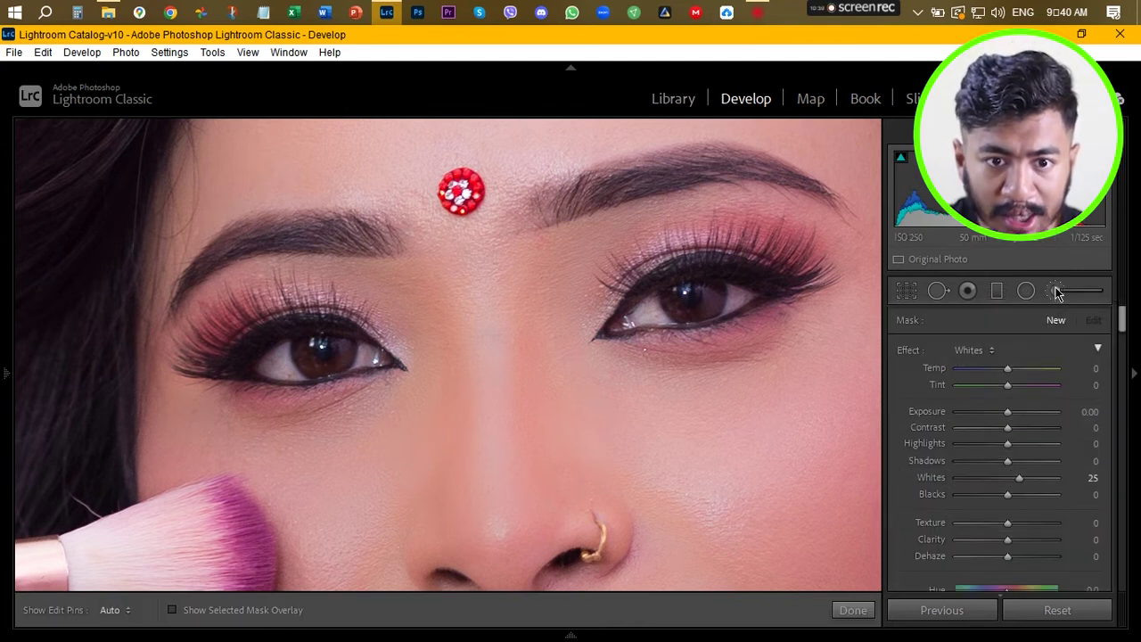
{"action": "left_click", "coordinate": [656, 316]}
{"action": "key", "text": "h"}
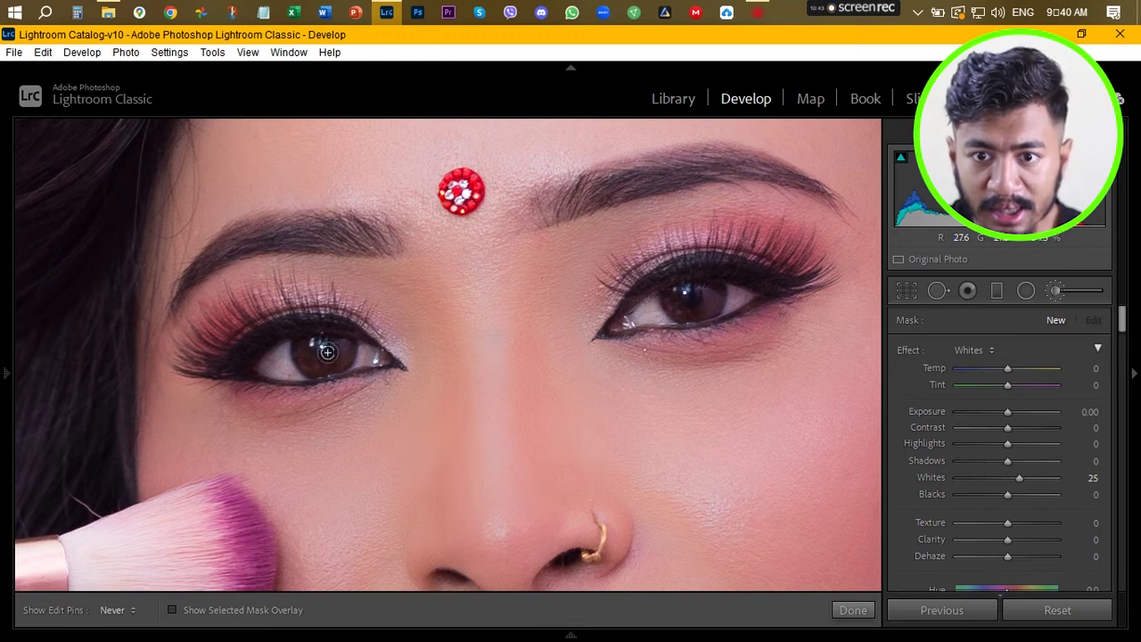
{"action": "left_click", "coordinate": [678, 297]}
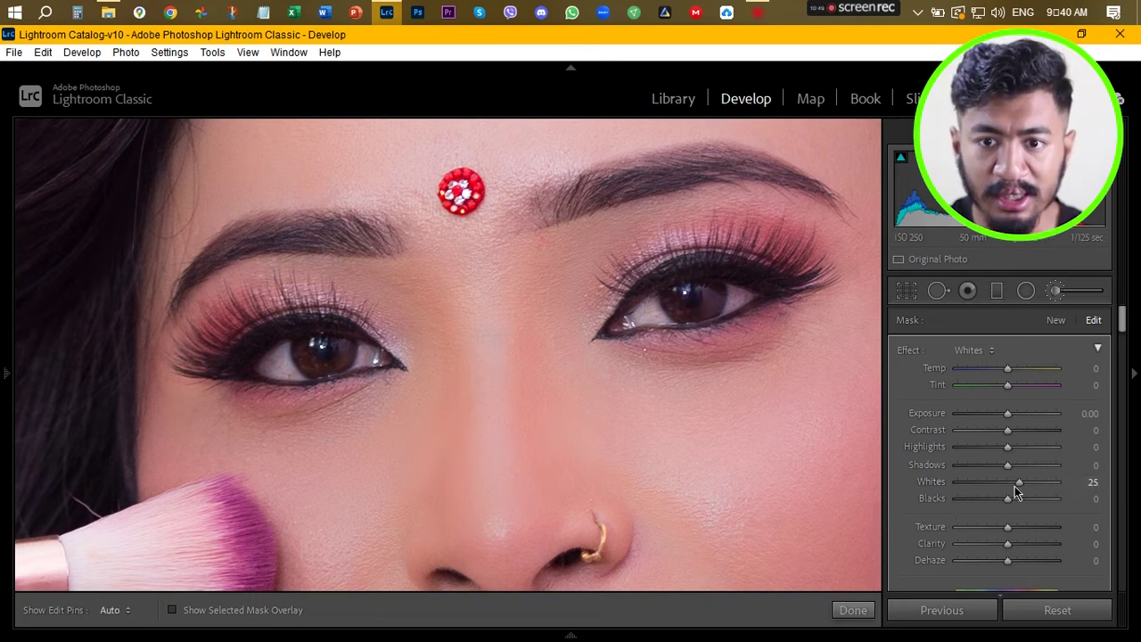
{"action": "left_click", "coordinate": [1081, 479]}
{"action": "type", "text": "30"}
{"action": "key", "text": "Return"}
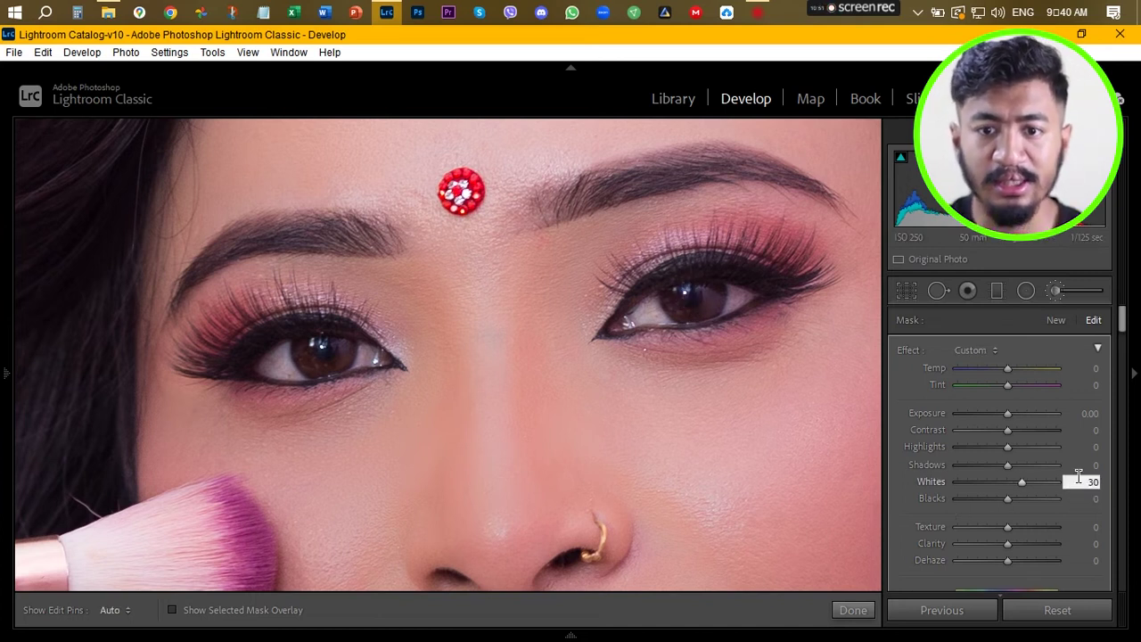
{"action": "left_click", "coordinate": [858, 613]}
{"action": "left_click", "coordinate": [576, 424]}
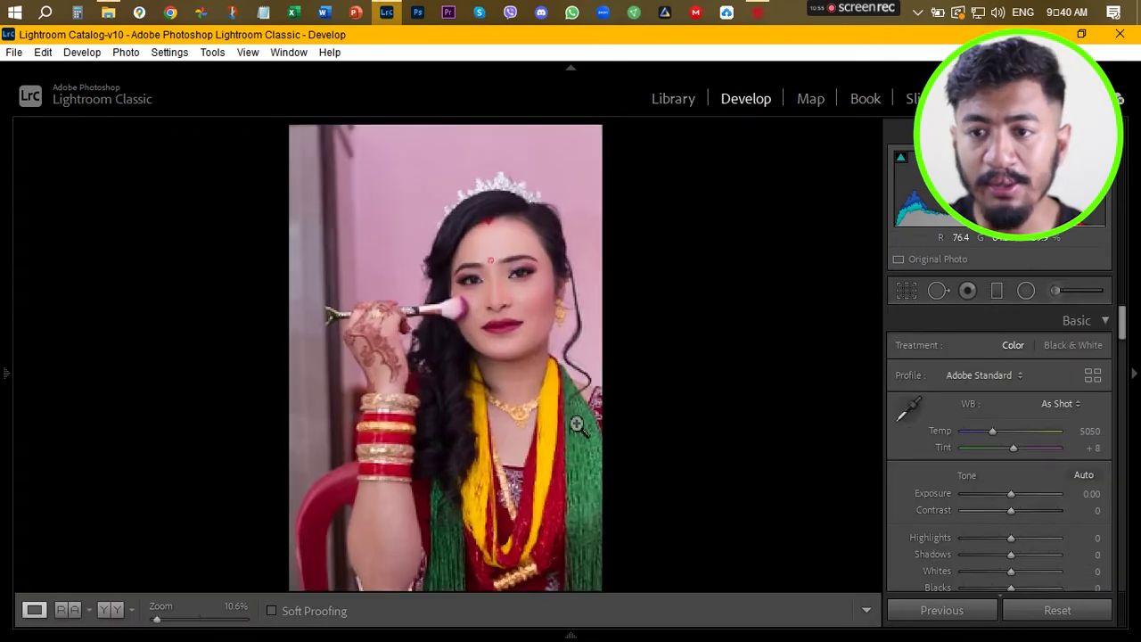
Step: Zoom to the eyes and set up a Clarity brush with the red mask overlay shown
{"action": "left_click", "coordinate": [504, 270]}
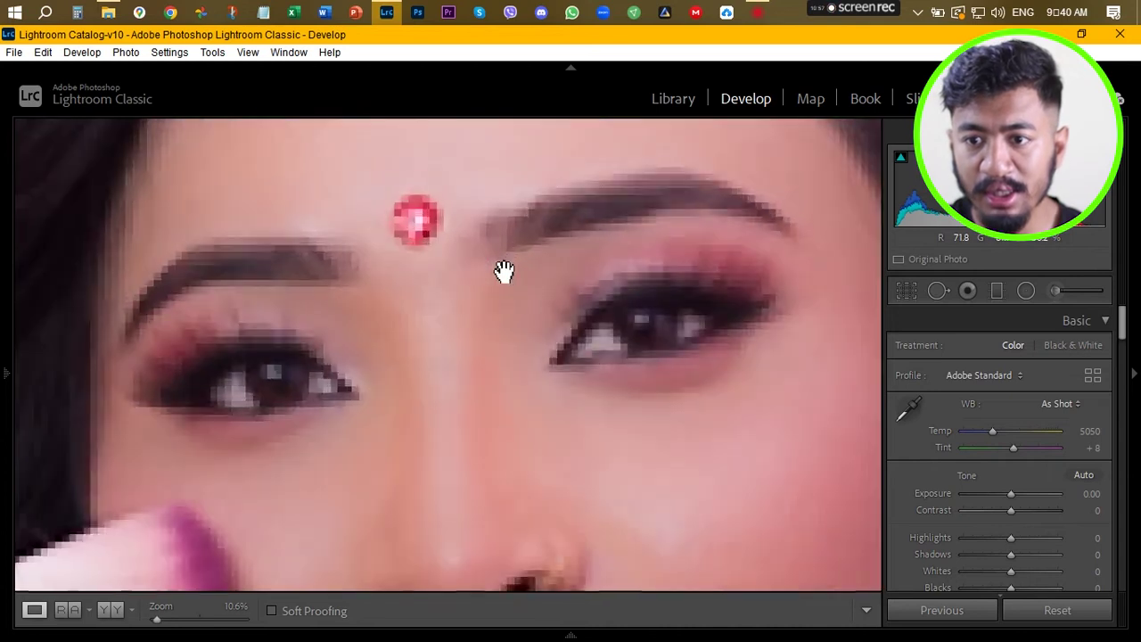
{"action": "left_click", "coordinate": [1057, 291]}
{"action": "left_click", "coordinate": [976, 348]}
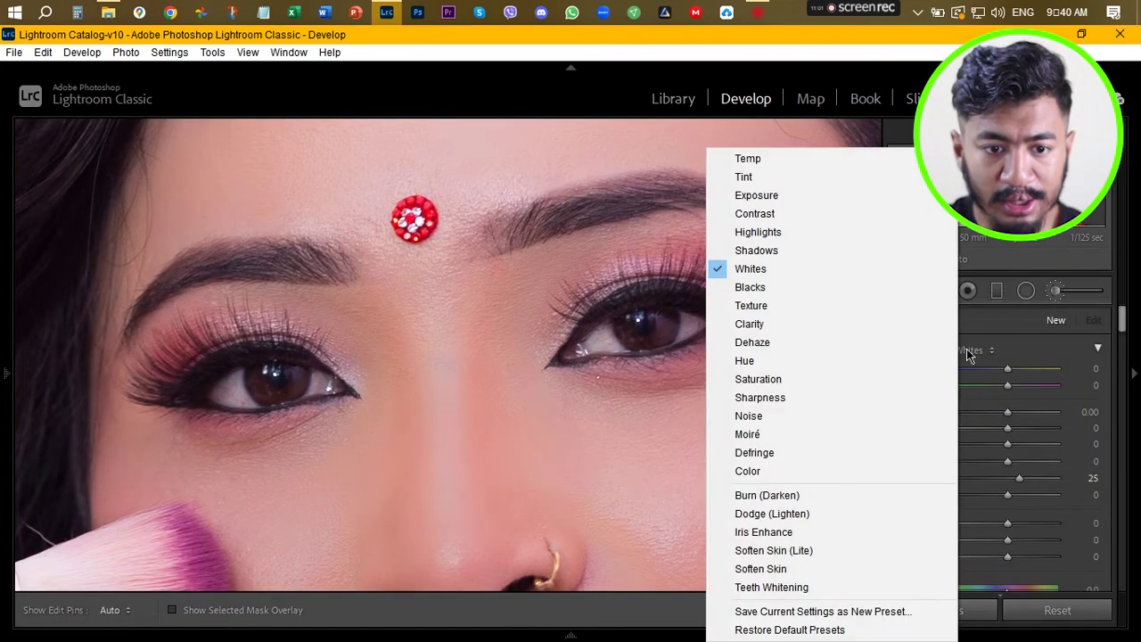
{"action": "left_click", "coordinate": [764, 324]}
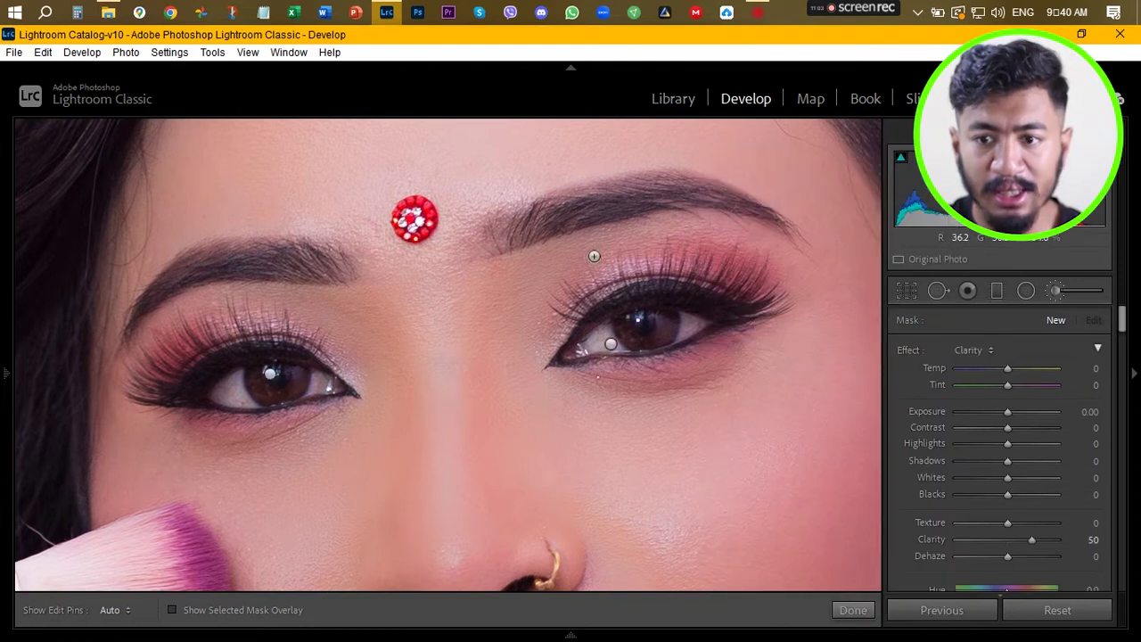
{"action": "left_click", "coordinate": [173, 611]}
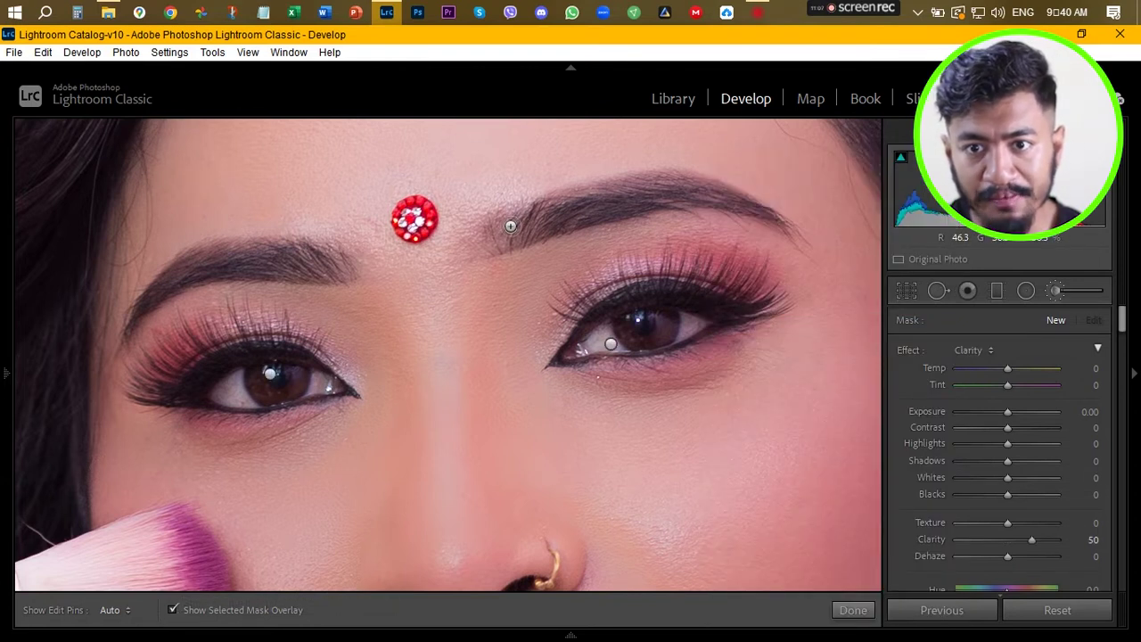
Step: Paint Clarity 50 along both eyebrows and the upper lashes of both eyes
{"action": "mouse_move", "coordinate": [501, 233]}
{"action": "left_mouse_down"}
{"action": "mouse_move", "coordinate": [645, 188]}
{"action": "mouse_move", "coordinate": [684, 189]}
{"action": "mouse_move", "coordinate": [777, 224]}
{"action": "left_mouse_up"}
{"action": "mouse_move", "coordinate": [350, 282]}
{"action": "left_mouse_down"}
{"action": "mouse_move", "coordinate": [215, 265]}
{"action": "mouse_move", "coordinate": [143, 297]}
{"action": "left_mouse_up"}
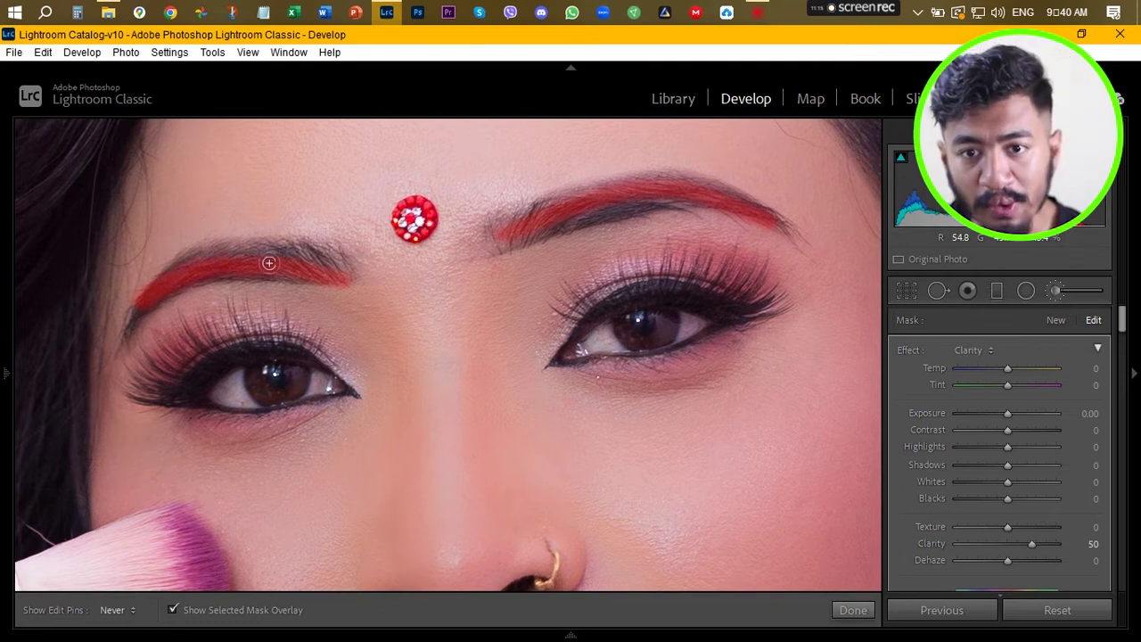
{"action": "key", "text": "h"}
{"action": "left_click_drag", "start_coordinate": [592, 310], "coordinate": [557, 290]}
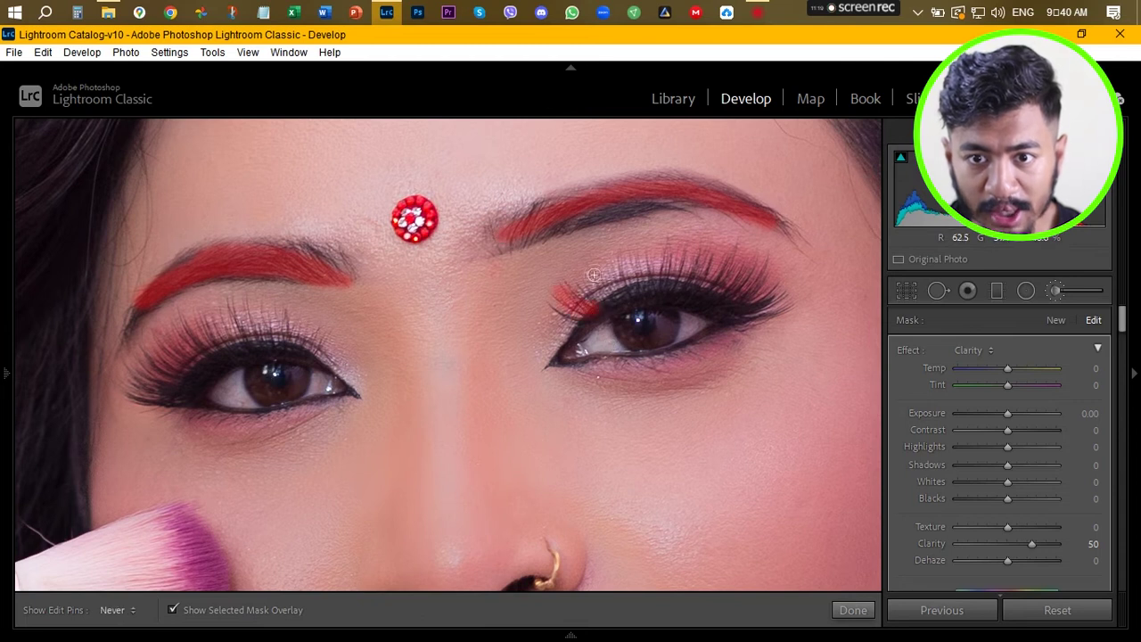
{"action": "mouse_move", "coordinate": [635, 306]}
{"action": "left_mouse_down"}
{"action": "mouse_move", "coordinate": [630, 265]}
{"action": "mouse_move", "coordinate": [652, 286]}
{"action": "mouse_move", "coordinate": [668, 245]}
{"action": "mouse_move", "coordinate": [679, 294]}
{"action": "mouse_move", "coordinate": [701, 250]}
{"action": "mouse_move", "coordinate": [709, 298]}
{"action": "mouse_move", "coordinate": [750, 267]}
{"action": "mouse_move", "coordinate": [741, 288]}
{"action": "mouse_move", "coordinate": [786, 290]}
{"action": "mouse_move", "coordinate": [740, 317]}
{"action": "mouse_move", "coordinate": [782, 303]}
{"action": "left_mouse_up"}
{"action": "key", "text": "h"}
{"action": "key", "text": "h"}
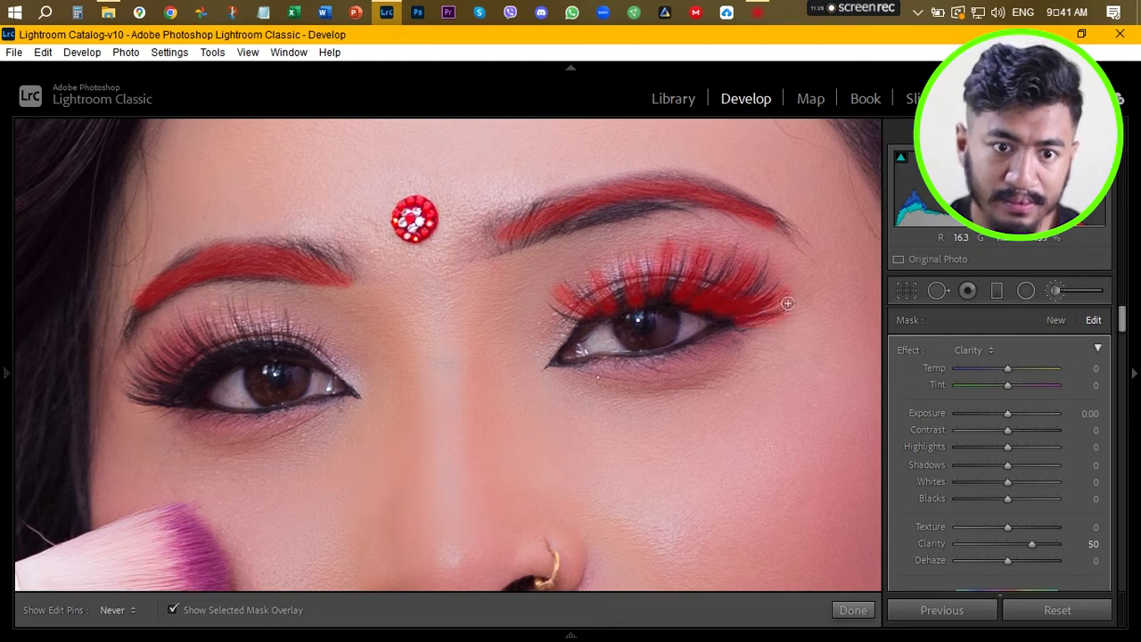
{"action": "mouse_move", "coordinate": [316, 356]}
{"action": "left_mouse_down"}
{"action": "mouse_move", "coordinate": [286, 349]}
{"action": "mouse_move", "coordinate": [264, 311]}
{"action": "mouse_move", "coordinate": [250, 340]}
{"action": "mouse_move", "coordinate": [227, 309]}
{"action": "mouse_move", "coordinate": [238, 351]}
{"action": "mouse_move", "coordinate": [194, 326]}
{"action": "mouse_move", "coordinate": [202, 345]}
{"action": "mouse_move", "coordinate": [163, 339]}
{"action": "mouse_move", "coordinate": [202, 378]}
{"action": "mouse_move", "coordinate": [144, 362]}
{"action": "mouse_move", "coordinate": [196, 395]}
{"action": "mouse_move", "coordinate": [134, 382]}
{"action": "left_mouse_up"}
{"action": "key", "text": "h"}
{"action": "key", "text": "h"}
{"action": "key", "text": "h"}
{"action": "key", "text": "h"}
{"action": "key", "text": "h"}
{"action": "key", "text": "h"}
{"action": "key", "text": "h"}
{"action": "key", "text": "h"}
{"action": "key", "text": "h"}
{"action": "key", "text": "h"}
{"action": "key", "text": "h"}
Step: Reopen the brow-and-lash brush mask and lower its Clarity to 30, then fit the photo
{"action": "left_click", "coordinate": [852, 609]}
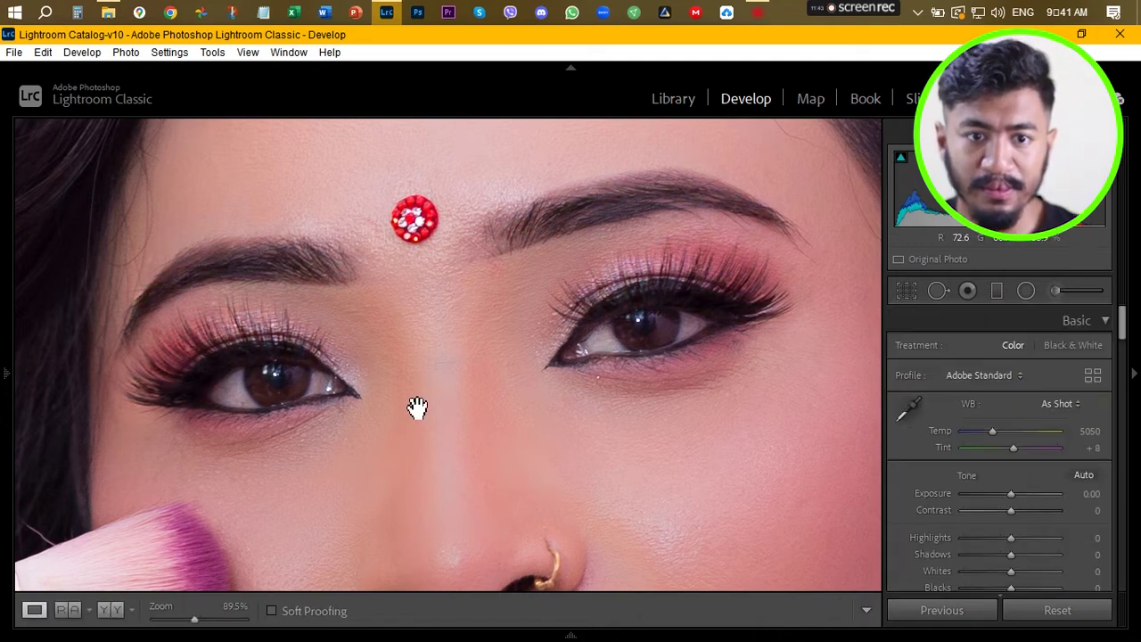
{"action": "left_click", "coordinate": [1057, 291]}
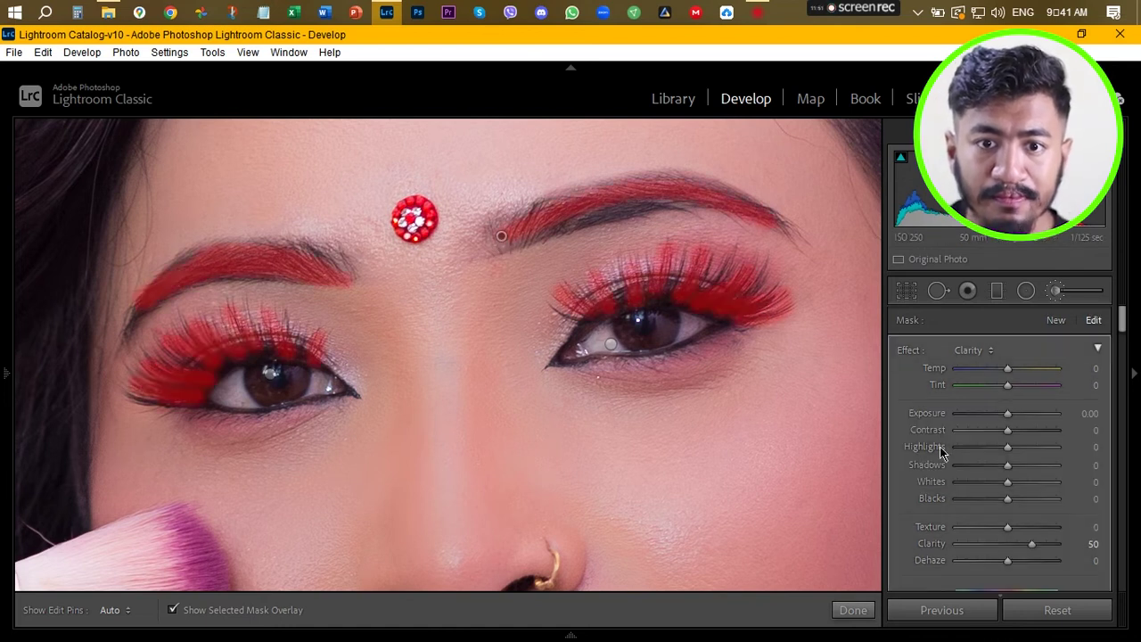
{"action": "scroll", "coordinate": [909, 506], "scroll_direction": "down", "scroll_amount": 2}
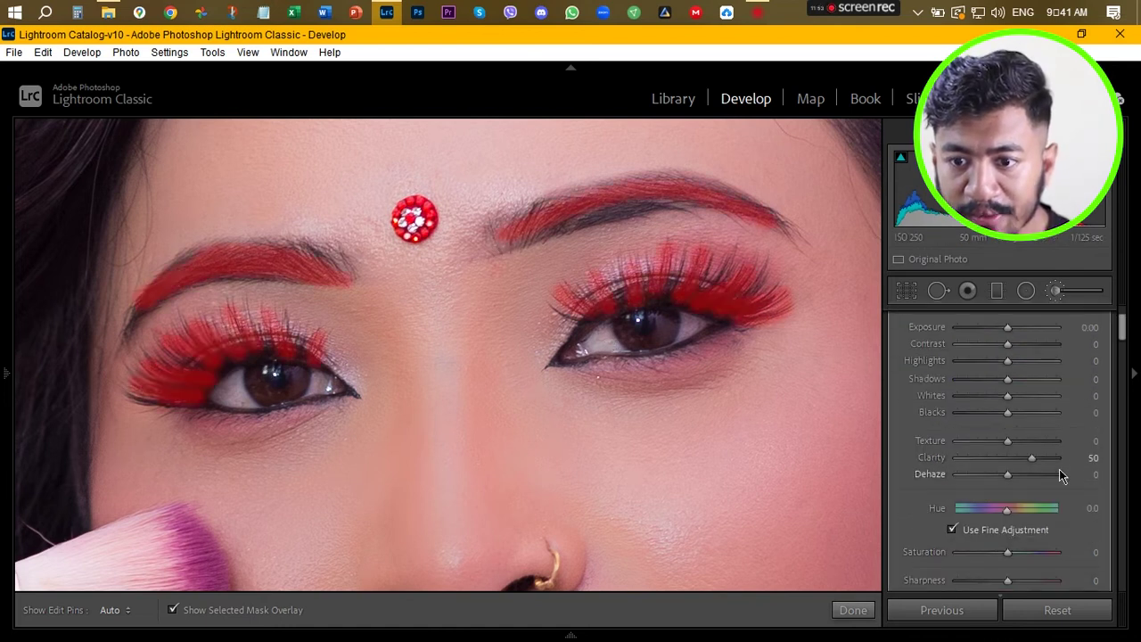
{"action": "left_click", "coordinate": [1089, 457]}
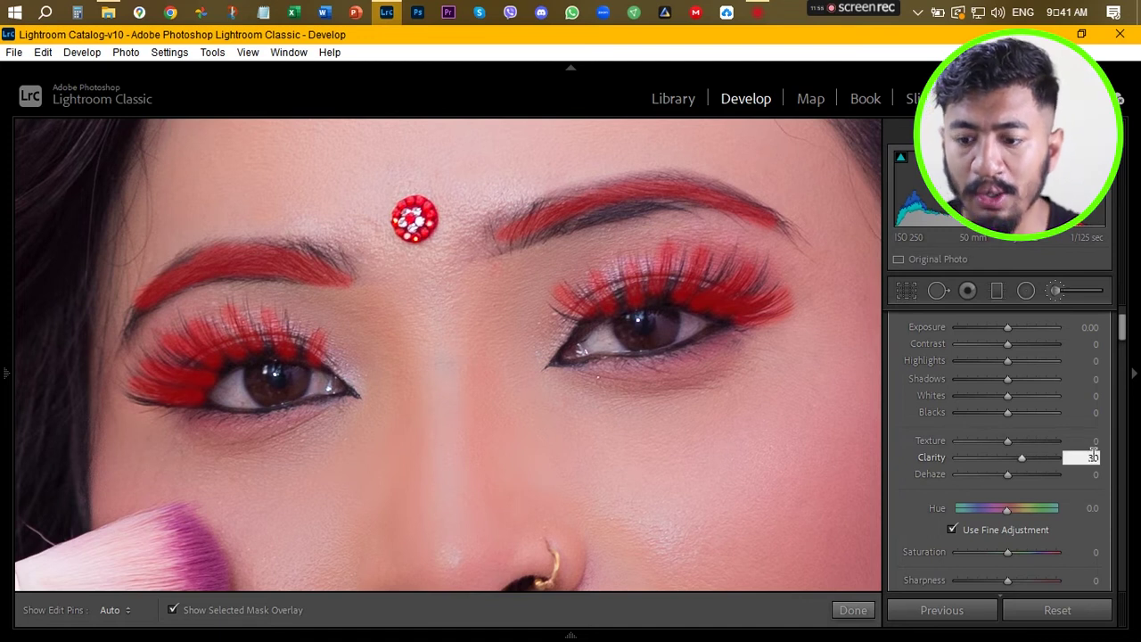
{"action": "left_click", "coordinate": [853, 609]}
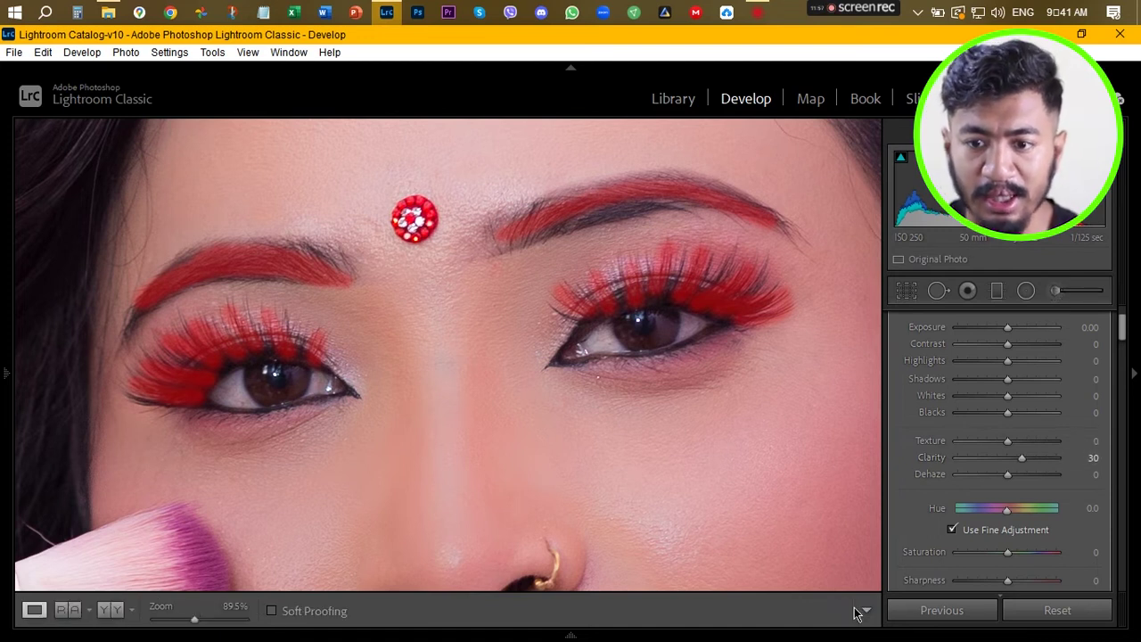
{"action": "left_click", "coordinate": [603, 330]}
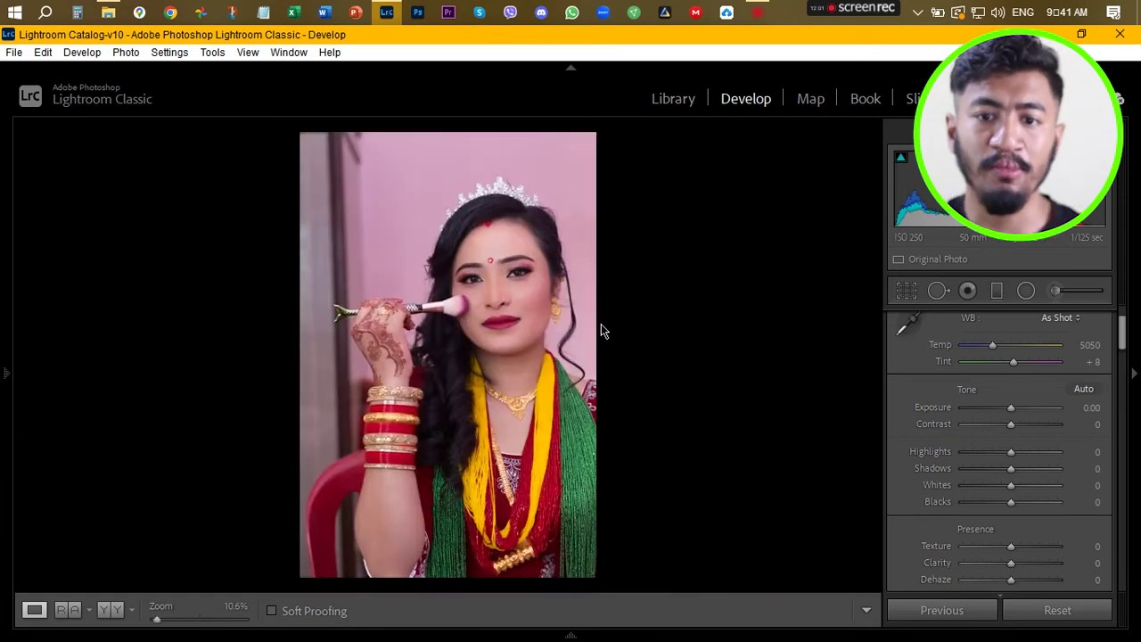
{"action": "left_click", "coordinate": [111, 608]}
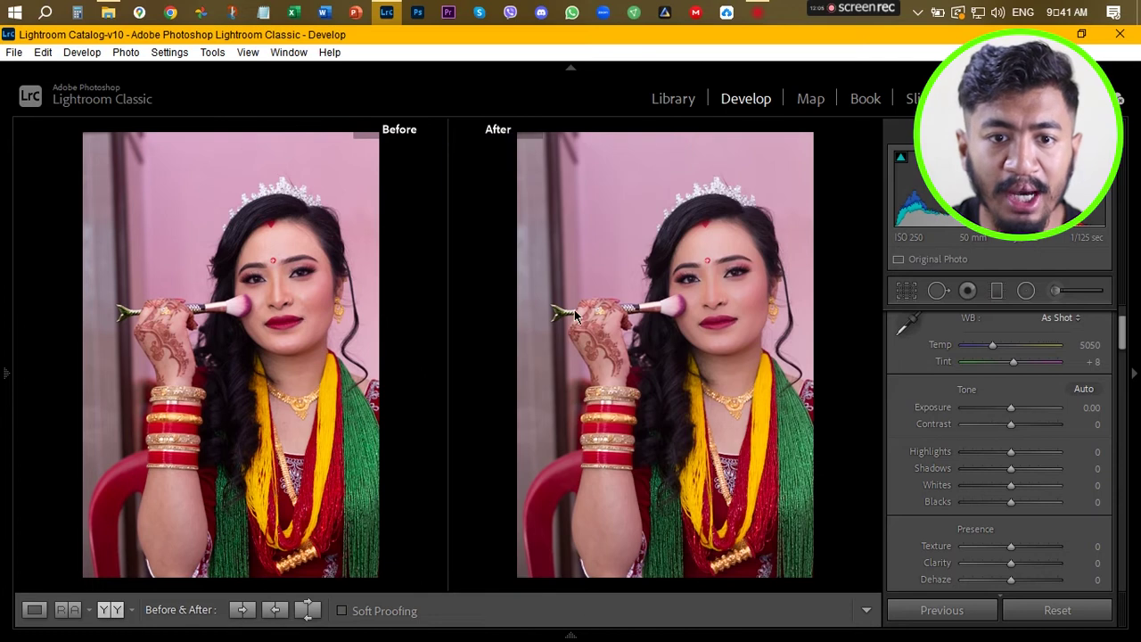
{"action": "left_click", "coordinate": [709, 270]}
{"action": "left_click", "coordinate": [683, 295]}
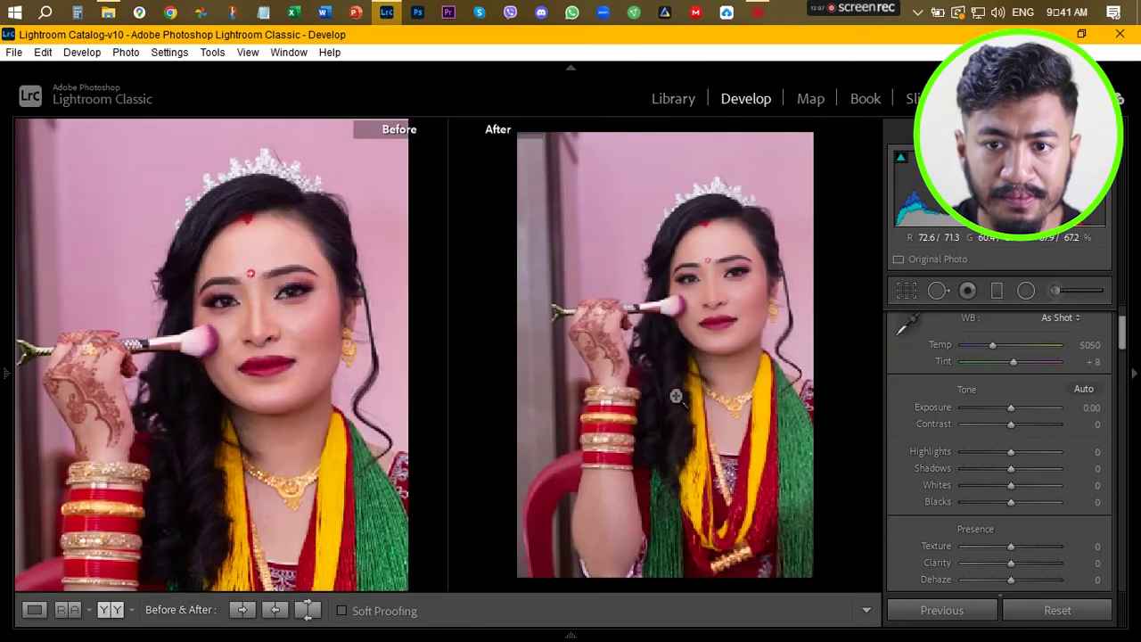
{"action": "left_click", "coordinate": [667, 308]}
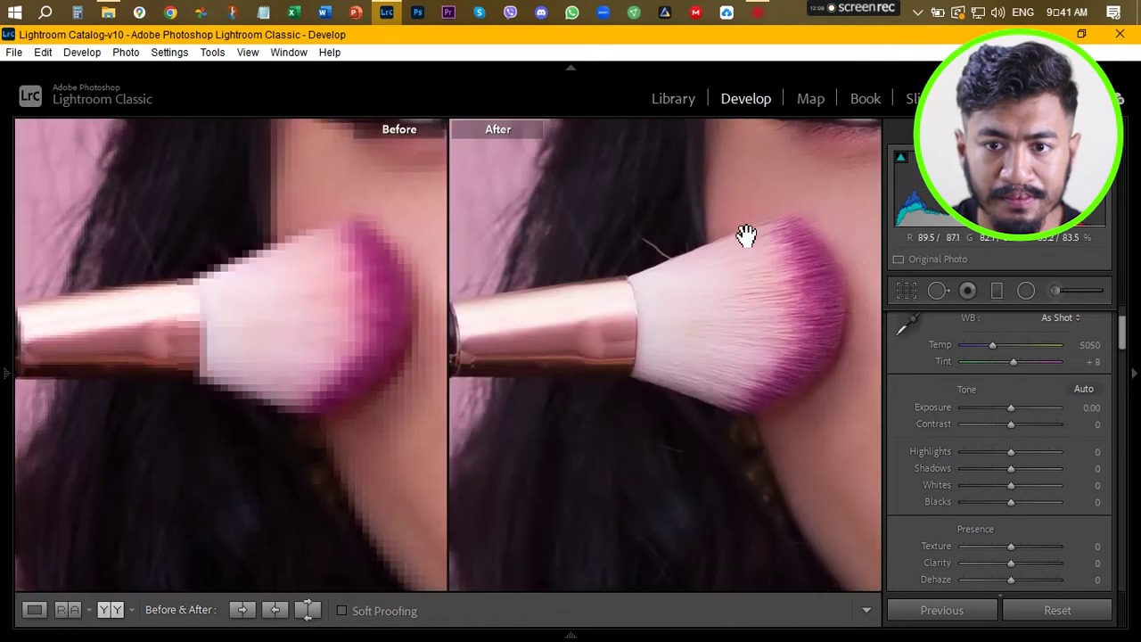
{"action": "left_click_drag", "start_coordinate": [746, 237], "coordinate": [606, 428]}
{"action": "left_click_drag", "start_coordinate": [776, 280], "coordinate": [719, 300]}
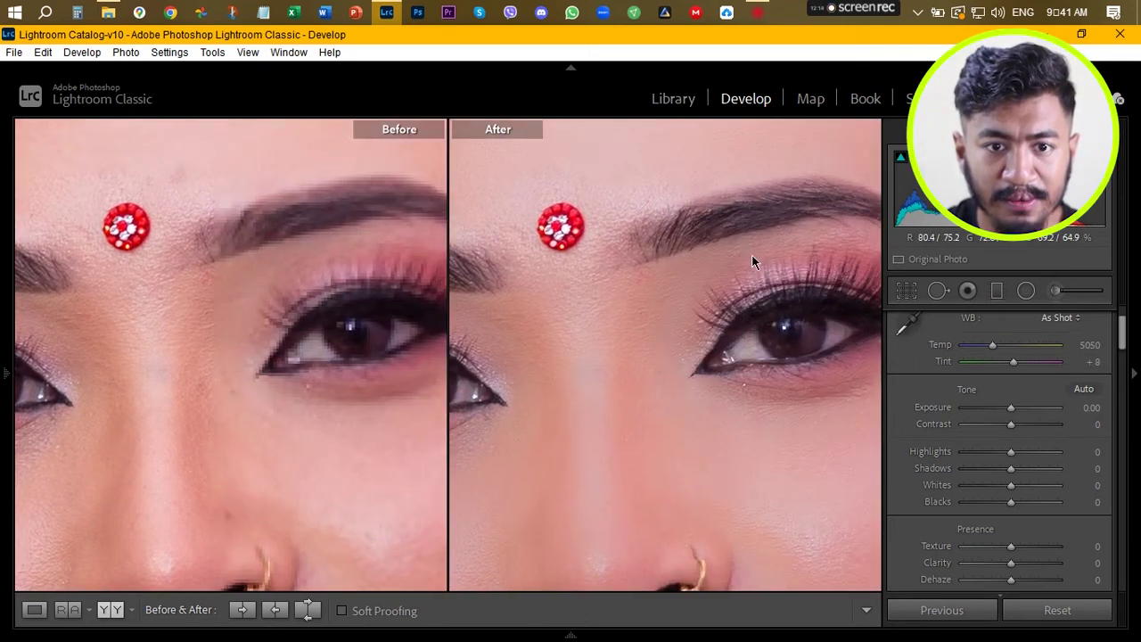
{"action": "left_click_drag", "start_coordinate": [751, 256], "coordinate": [665, 284]}
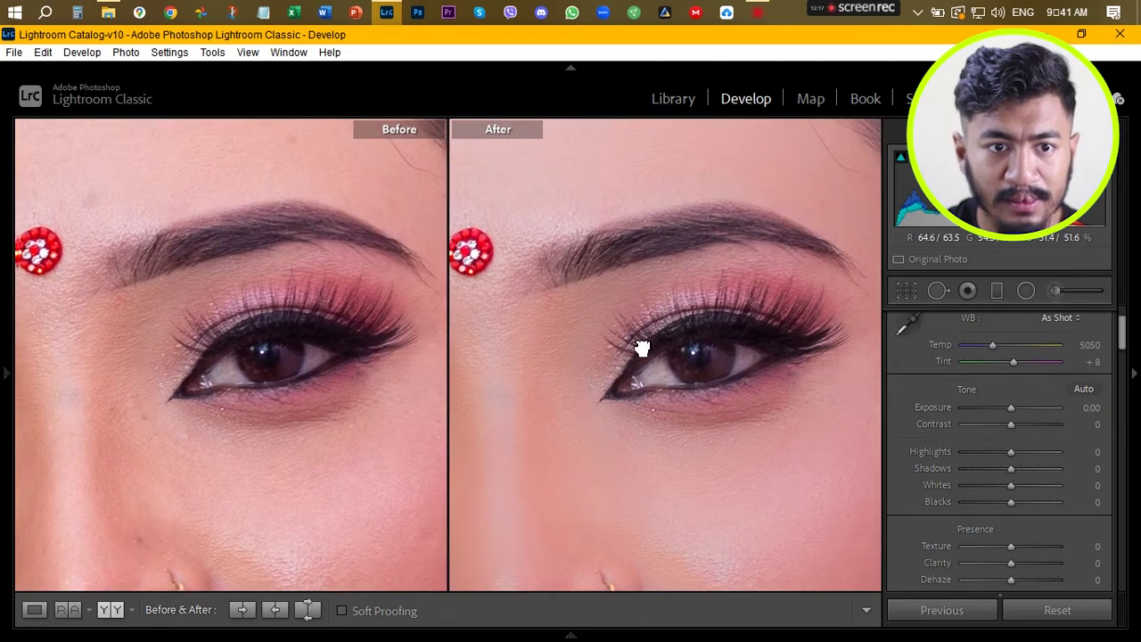
{"action": "left_click_drag", "start_coordinate": [627, 362], "coordinate": [657, 306]}
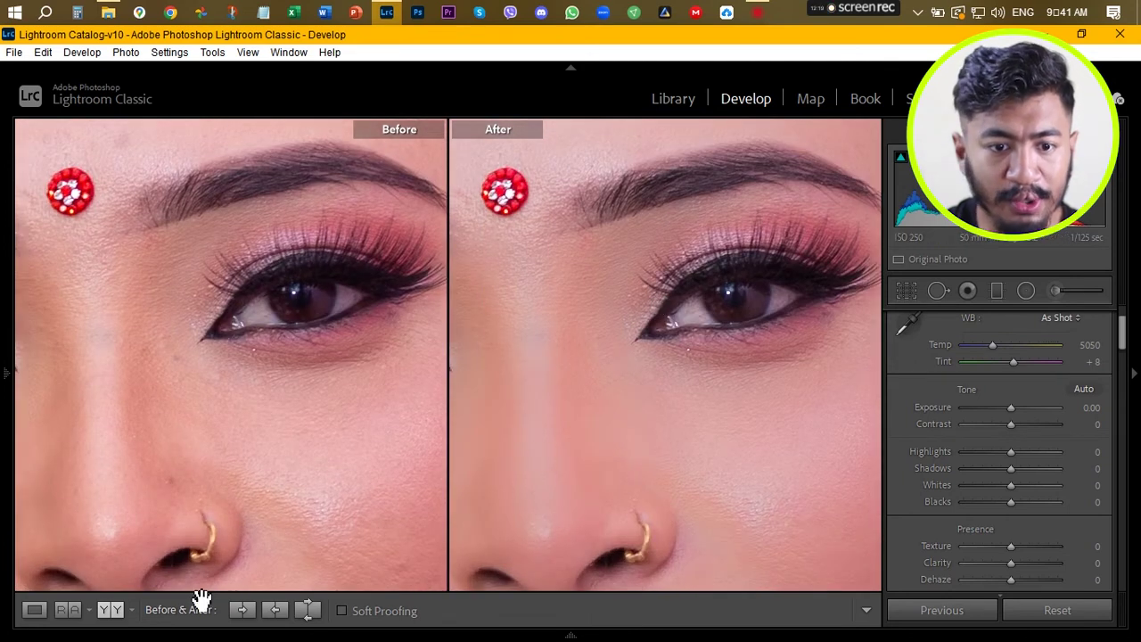
{"action": "left_click", "coordinate": [34, 613]}
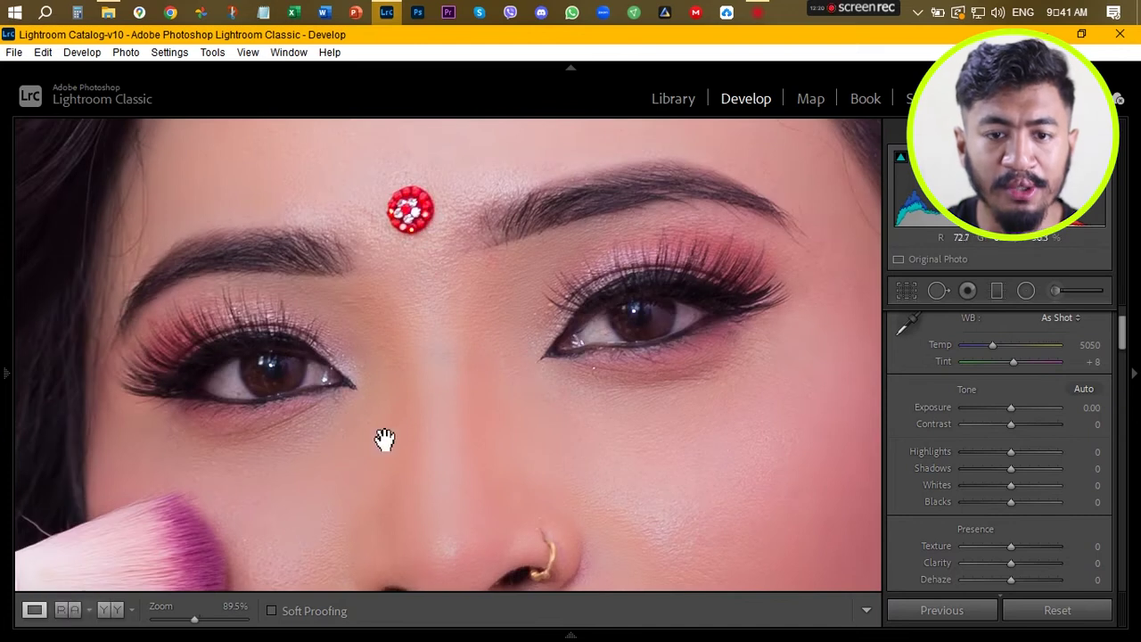
{"action": "left_click", "coordinate": [402, 410]}
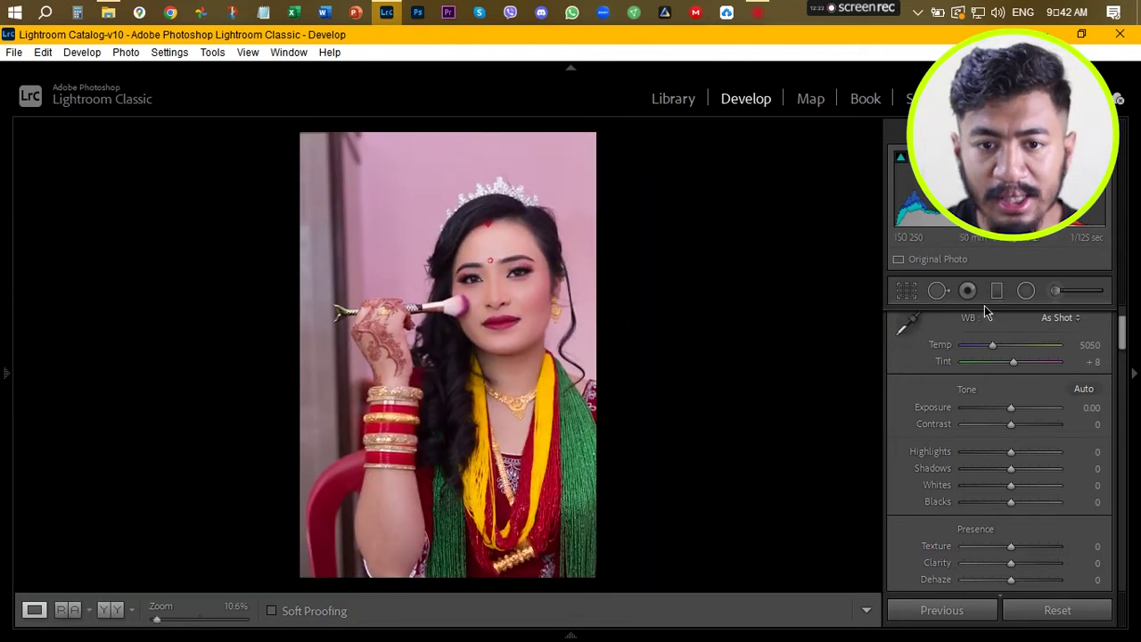
{"action": "left_click_drag", "start_coordinate": [157, 622], "coordinate": [164, 621]}
Step: Paint a Clarity 50 brush mask across the top of the hair and below the cheek
{"action": "left_click_drag", "start_coordinate": [526, 499], "coordinate": [517, 465]}
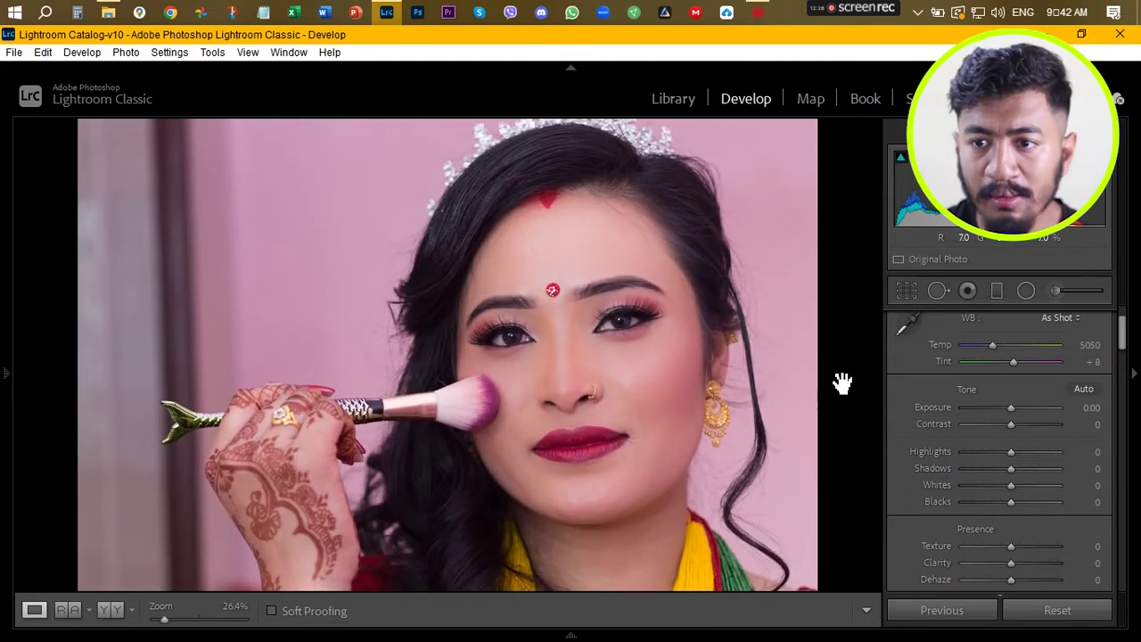
{"action": "left_click", "coordinate": [1057, 296]}
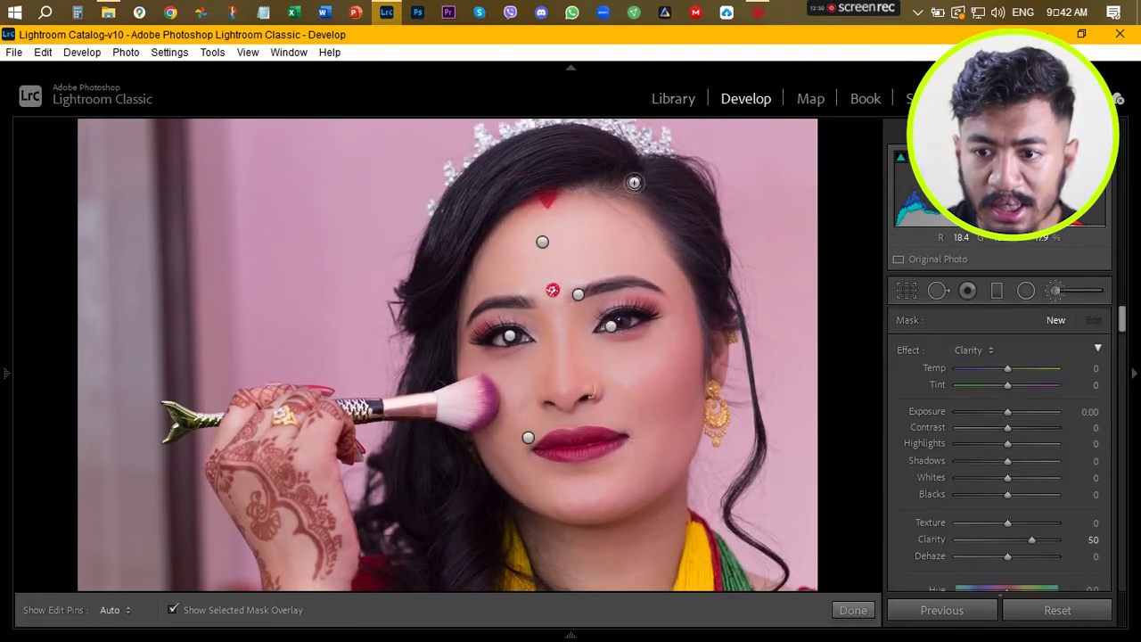
{"action": "scroll", "coordinate": [902, 491], "scroll_direction": "down", "scroll_amount": 4}
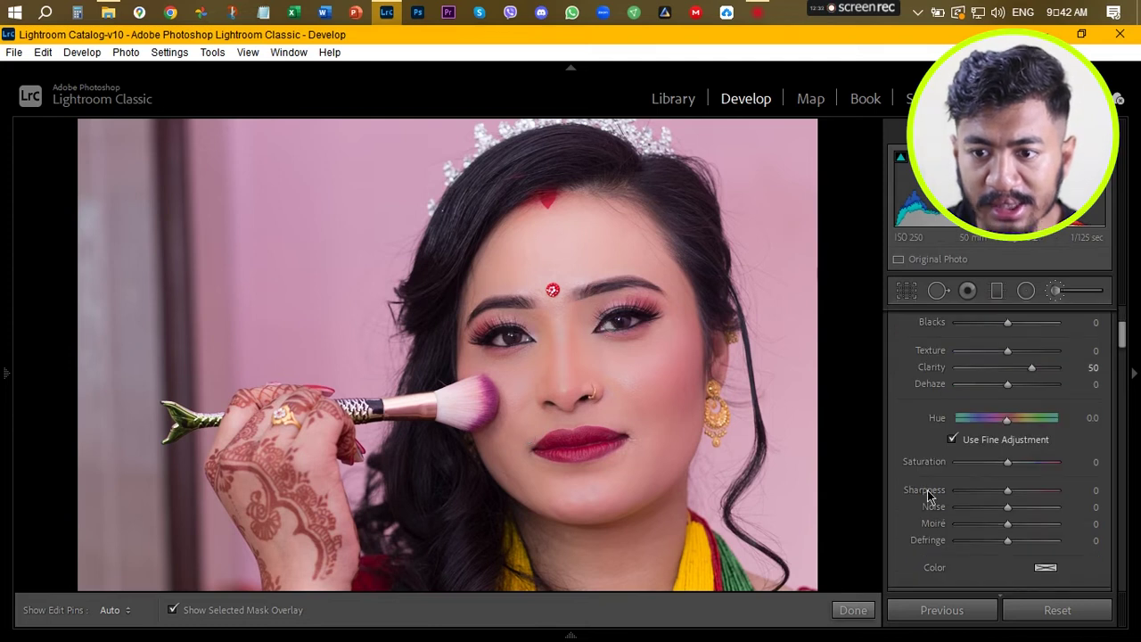
{"action": "scroll", "coordinate": [927, 494], "scroll_direction": "down", "scroll_amount": 3}
{"action": "left_click_drag", "start_coordinate": [954, 530], "coordinate": [964, 533]}
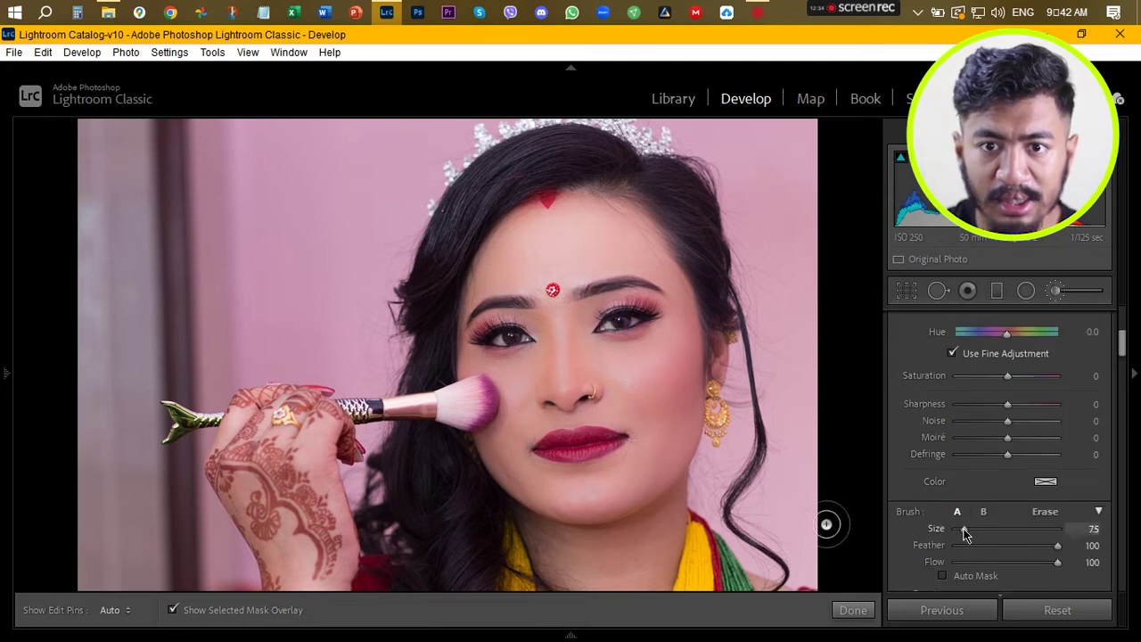
{"action": "key", "text": "h"}
{"action": "mouse_move", "coordinate": [615, 153]}
{"action": "left_mouse_down"}
{"action": "mouse_move", "coordinate": [469, 166]}
{"action": "mouse_move", "coordinate": [434, 218]}
{"action": "mouse_move", "coordinate": [418, 358]}
{"action": "left_mouse_up"}
{"action": "mouse_move", "coordinate": [416, 252]}
{"action": "left_mouse_down"}
{"action": "mouse_move", "coordinate": [484, 172]}
{"action": "mouse_move", "coordinate": [594, 149]}
{"action": "mouse_move", "coordinate": [674, 191]}
{"action": "mouse_move", "coordinate": [726, 317]}
{"action": "left_mouse_up"}
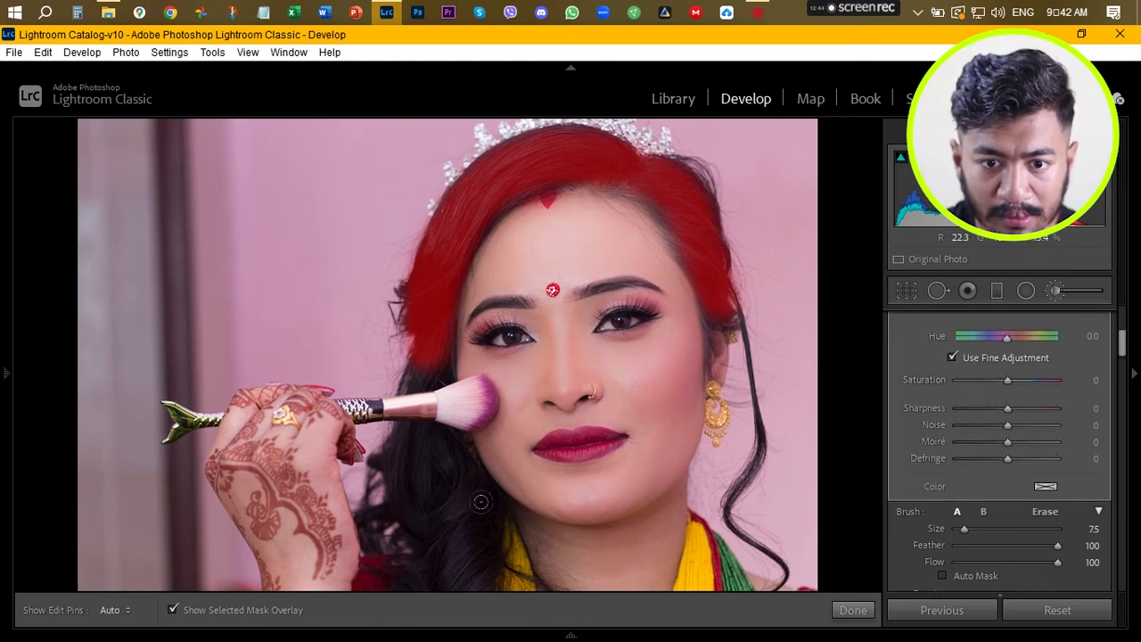
{"action": "mouse_move", "coordinate": [460, 486]}
{"action": "left_mouse_down"}
{"action": "mouse_move", "coordinate": [434, 563]}
{"action": "mouse_move", "coordinate": [383, 560]}
{"action": "mouse_move", "coordinate": [415, 533]}
{"action": "mouse_move", "coordinate": [388, 431]}
{"action": "mouse_move", "coordinate": [410, 499]}
{"action": "mouse_move", "coordinate": [408, 466]}
{"action": "mouse_move", "coordinate": [446, 463]}
{"action": "mouse_move", "coordinate": [411, 419]}
{"action": "mouse_move", "coordinate": [403, 358]}
{"action": "mouse_move", "coordinate": [426, 376]}
{"action": "mouse_move", "coordinate": [423, 367]}
{"action": "left_mouse_up"}
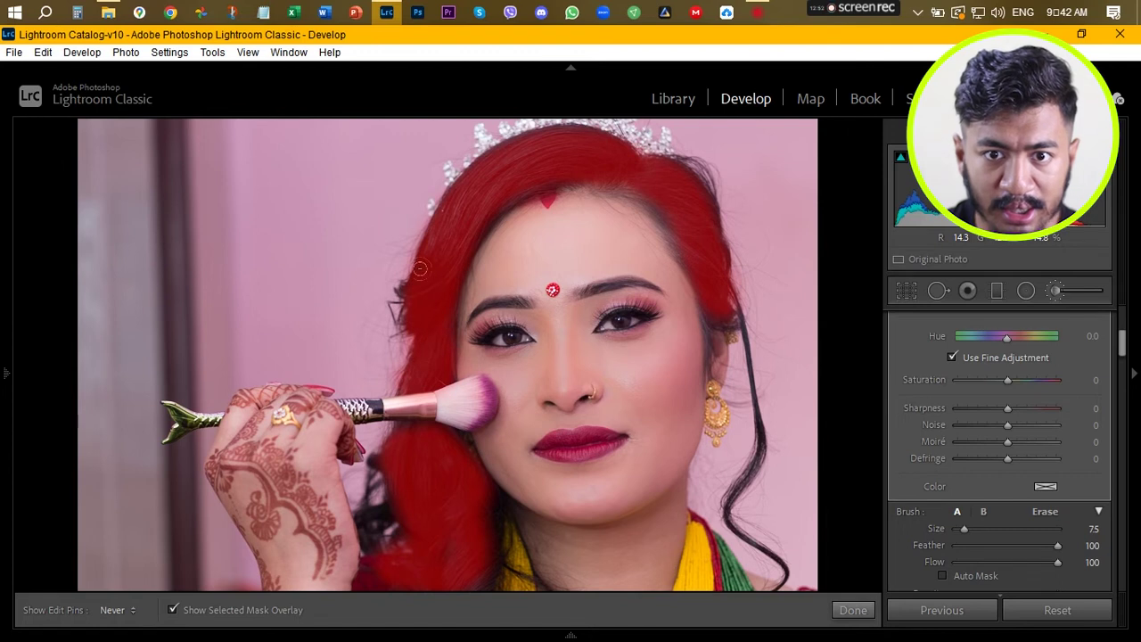
{"action": "key", "text": "h"}
{"action": "left_click", "coordinate": [861, 611]}
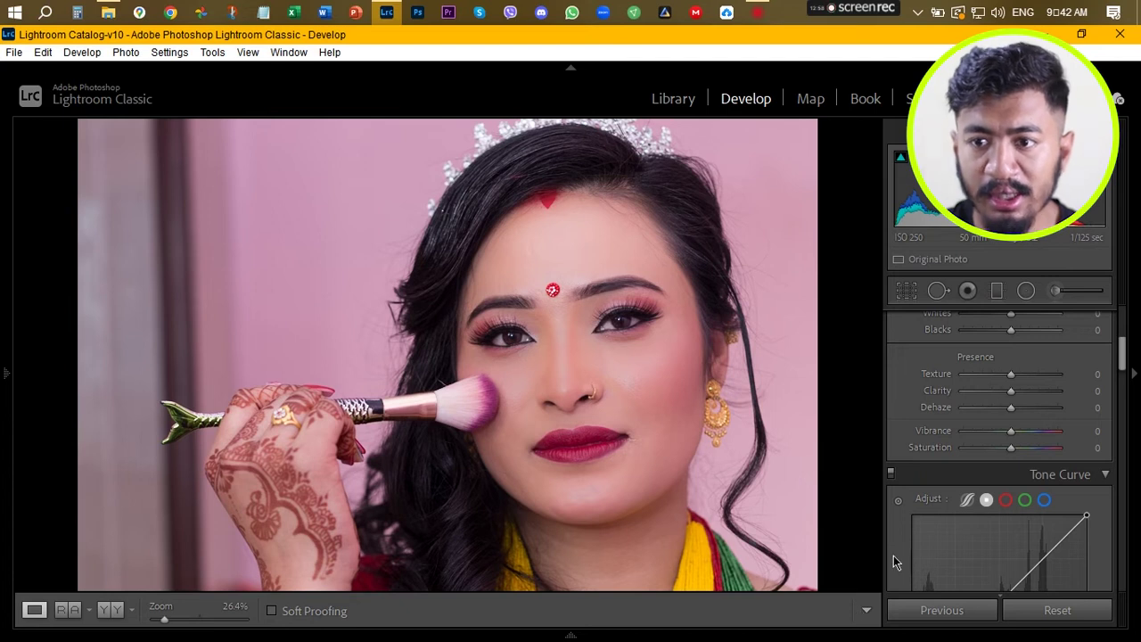
Step: Reopen the hair brush adjustment and lower its Clarity to 20
{"action": "left_click", "coordinate": [1055, 291]}
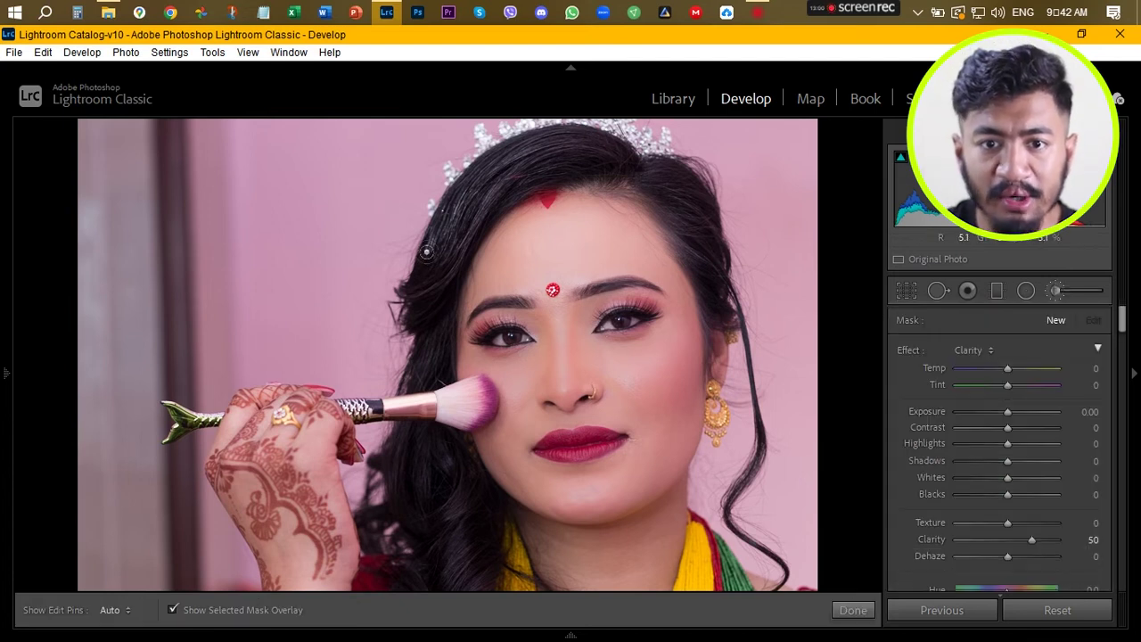
{"action": "left_click", "coordinate": [602, 173]}
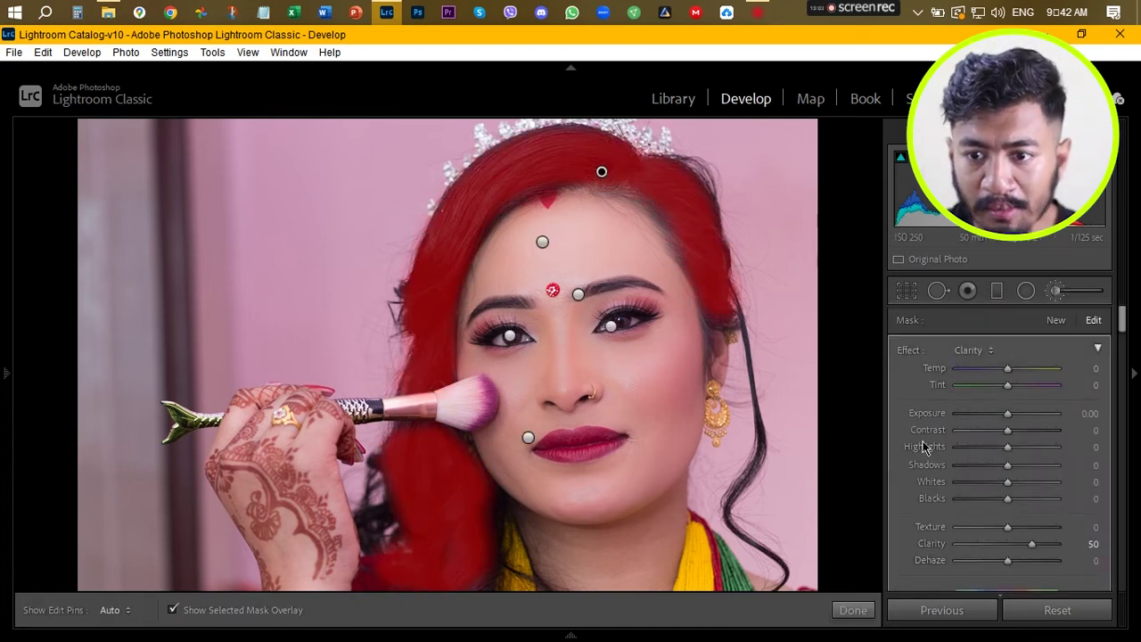
{"action": "left_click", "coordinate": [1091, 543]}
{"action": "type", "text": "20"}
{"action": "key", "text": "Return"}
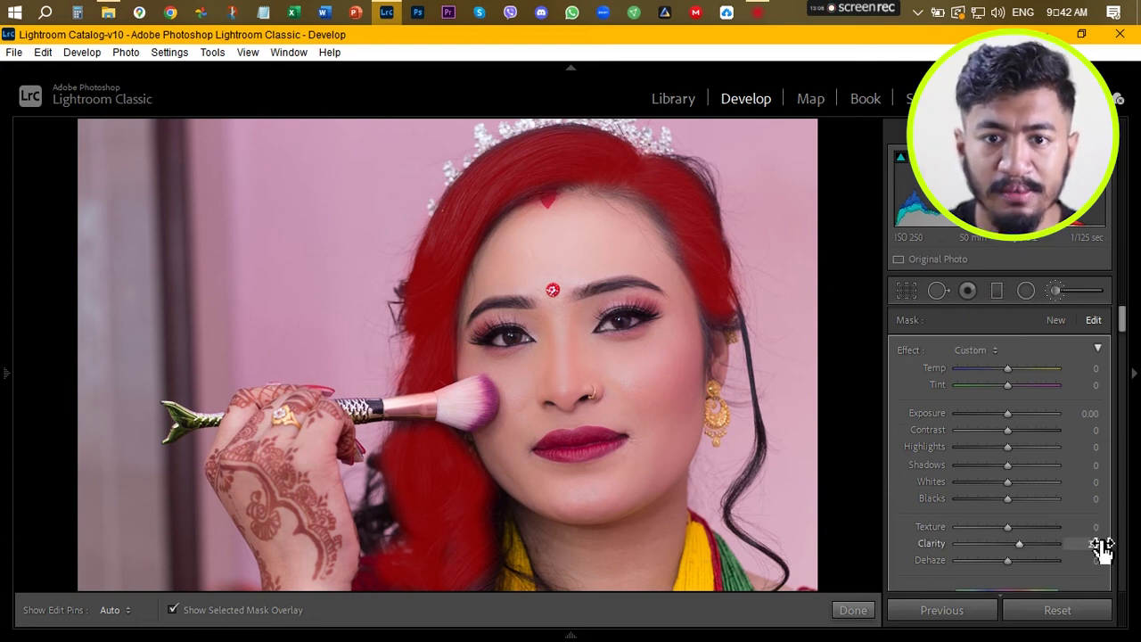
{"action": "left_click", "coordinate": [852, 610]}
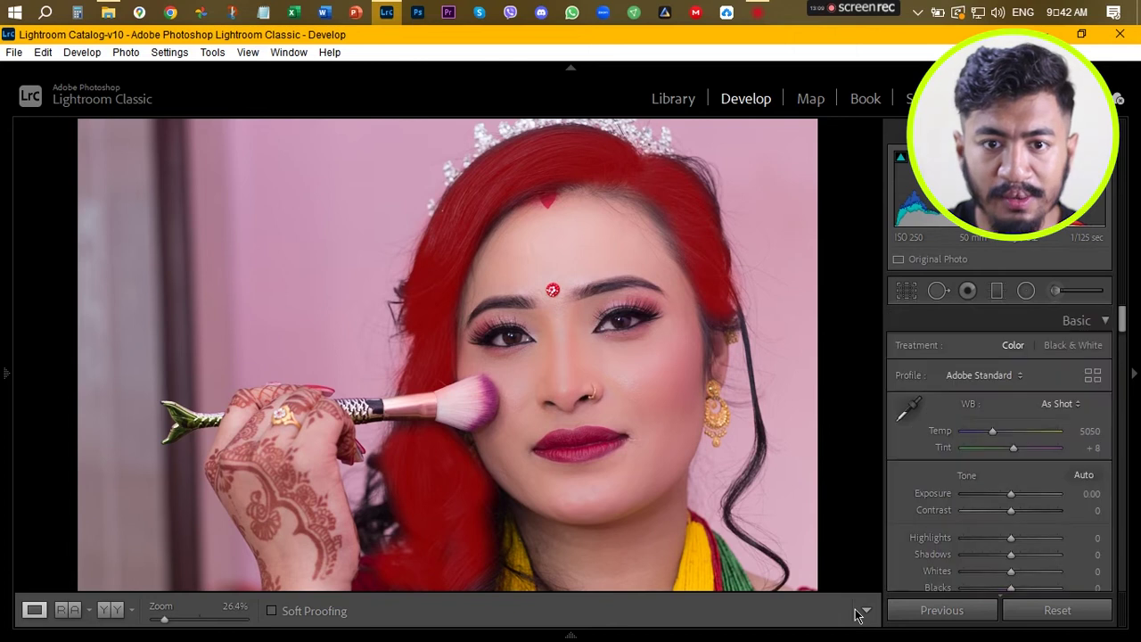
{"action": "scroll", "coordinate": [465, 514], "scroll_direction": "down", "scroll_amount": 5}
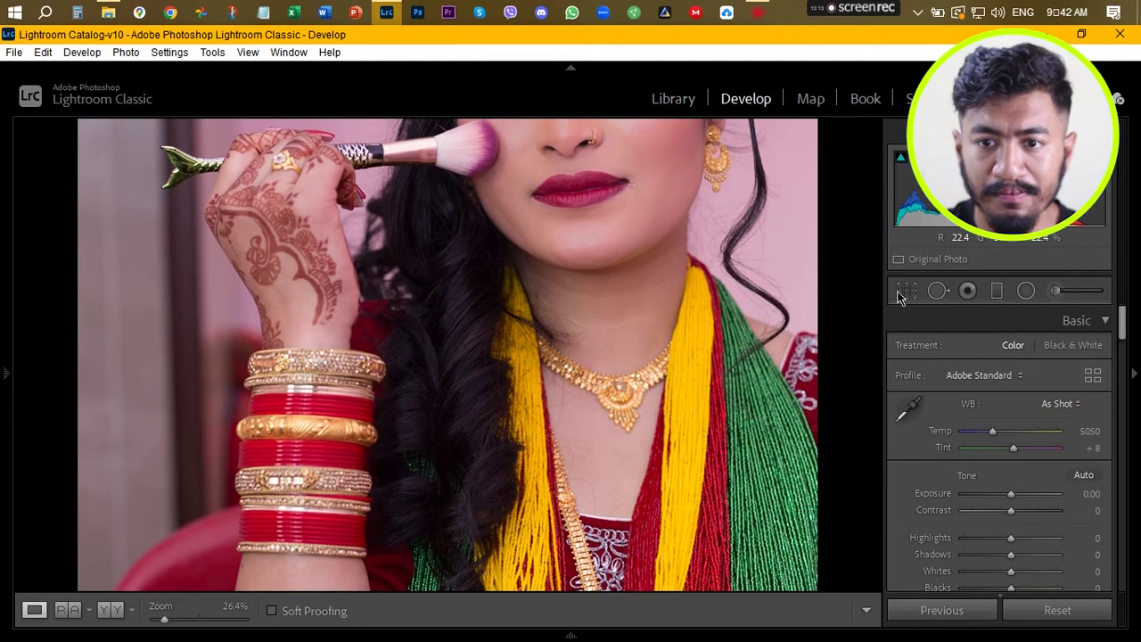
Step: Paint a Clarity 50 brush mask over the dark hair beside her hennaed hand
{"action": "left_click", "coordinate": [1048, 293]}
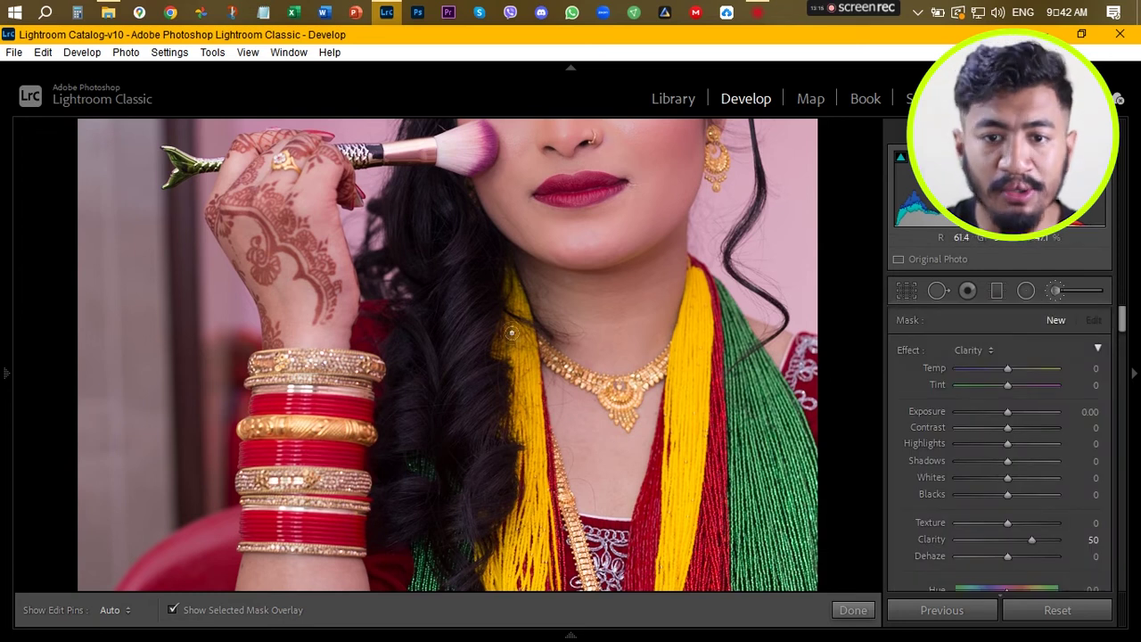
{"action": "key", "text": "h"}
{"action": "left_click_drag", "start_coordinate": [445, 339], "coordinate": [450, 570]}
{"action": "mouse_move", "coordinate": [464, 464]}
{"action": "left_mouse_down"}
{"action": "mouse_move", "coordinate": [467, 416]}
{"action": "mouse_move", "coordinate": [483, 475]}
{"action": "mouse_move", "coordinate": [446, 323]}
{"action": "mouse_move", "coordinate": [441, 227]}
{"action": "mouse_move", "coordinate": [402, 170]}
{"action": "mouse_move", "coordinate": [386, 194]}
{"action": "mouse_move", "coordinate": [382, 511]}
{"action": "mouse_move", "coordinate": [371, 546]}
{"action": "mouse_move", "coordinate": [409, 314]}
{"action": "mouse_move", "coordinate": [363, 313]}
{"action": "mouse_move", "coordinate": [362, 207]}
{"action": "mouse_move", "coordinate": [444, 427]}
{"action": "left_mouse_up"}
{"action": "left_click_drag", "start_coordinate": [443, 543], "coordinate": [449, 571]}
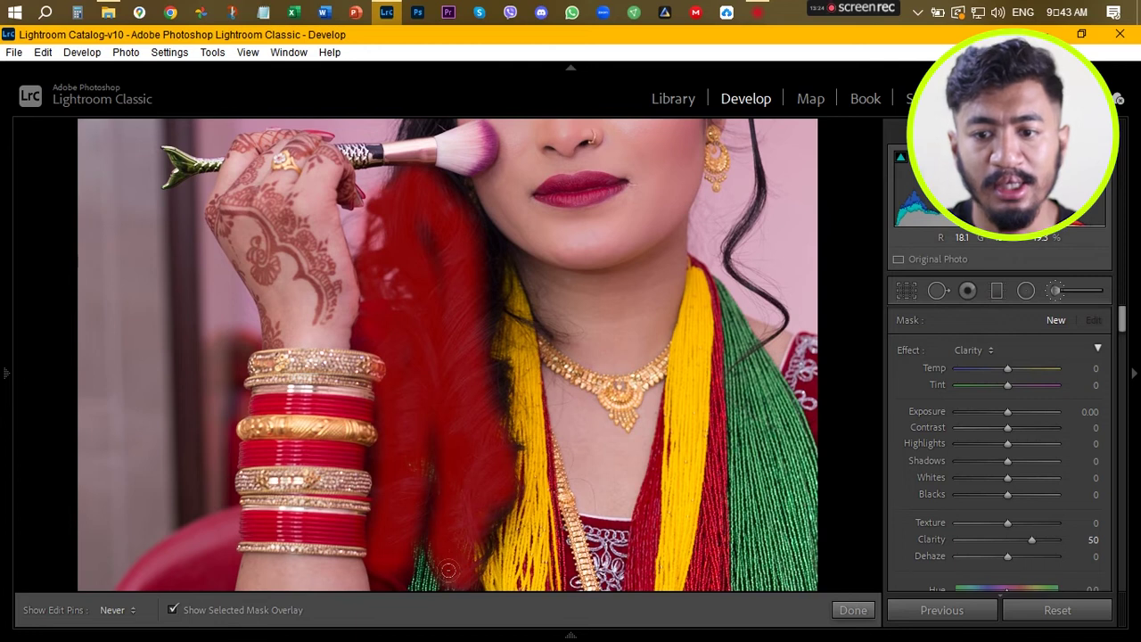
{"action": "left_click", "coordinate": [853, 610]}
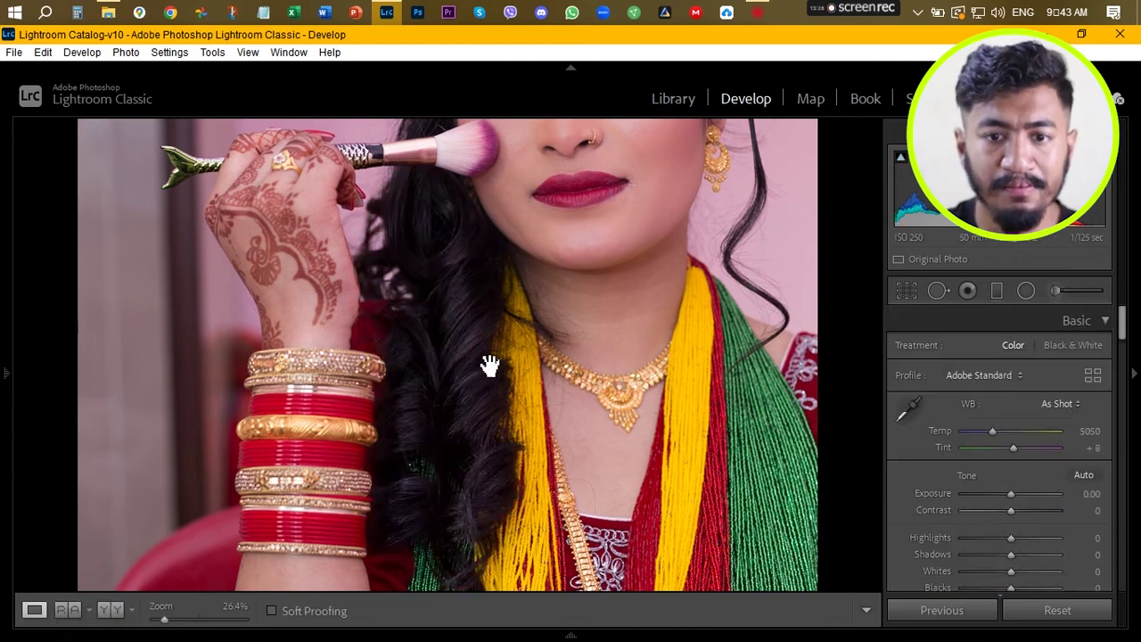
{"action": "left_click", "coordinate": [490, 368]}
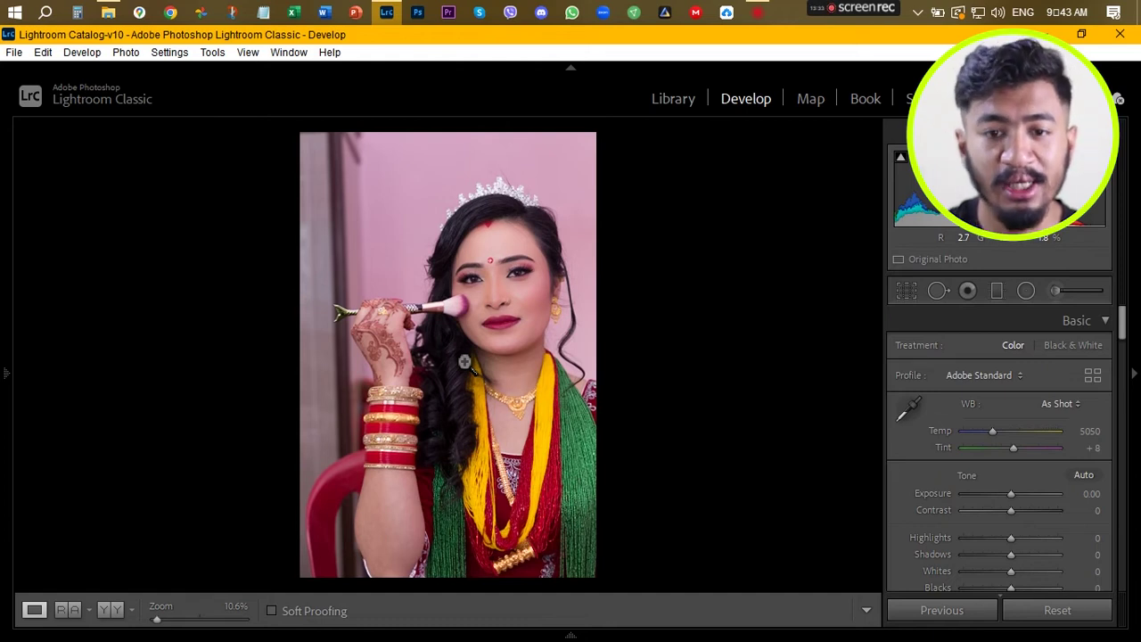
{"action": "left_click", "coordinate": [464, 384]}
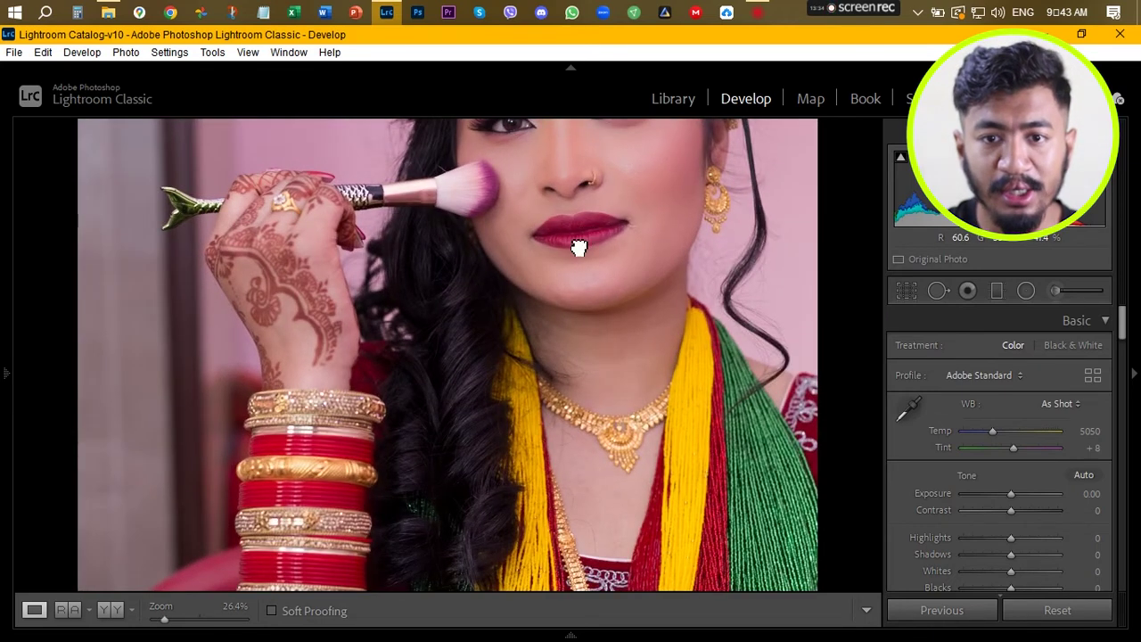
{"action": "left_click_drag", "start_coordinate": [579, 248], "coordinate": [541, 418]}
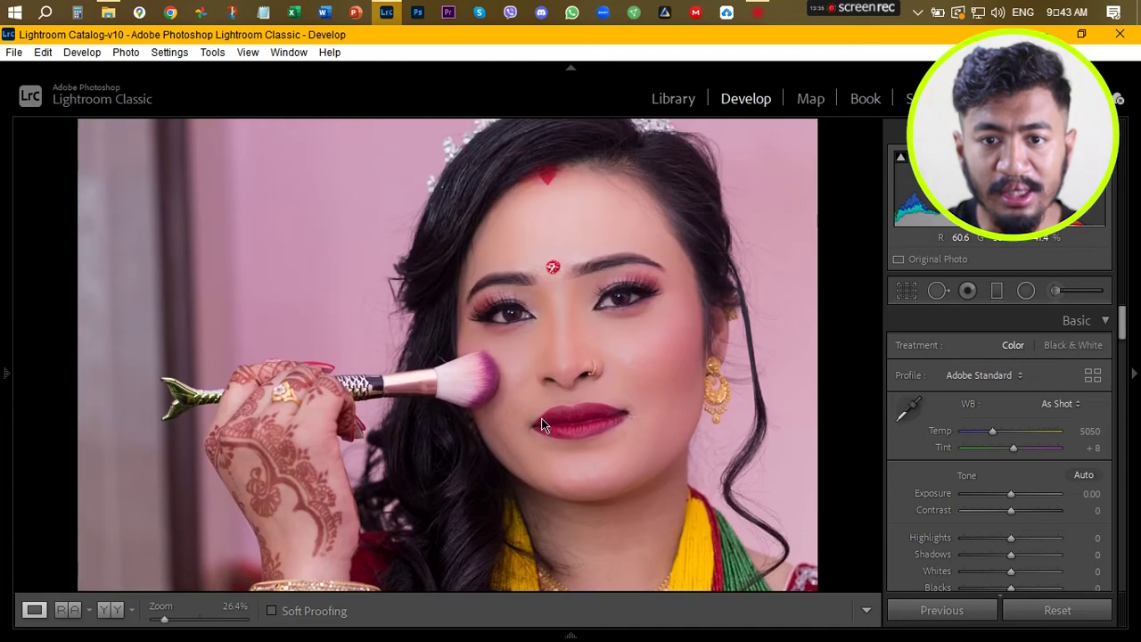
{"action": "left_click", "coordinate": [110, 611]}
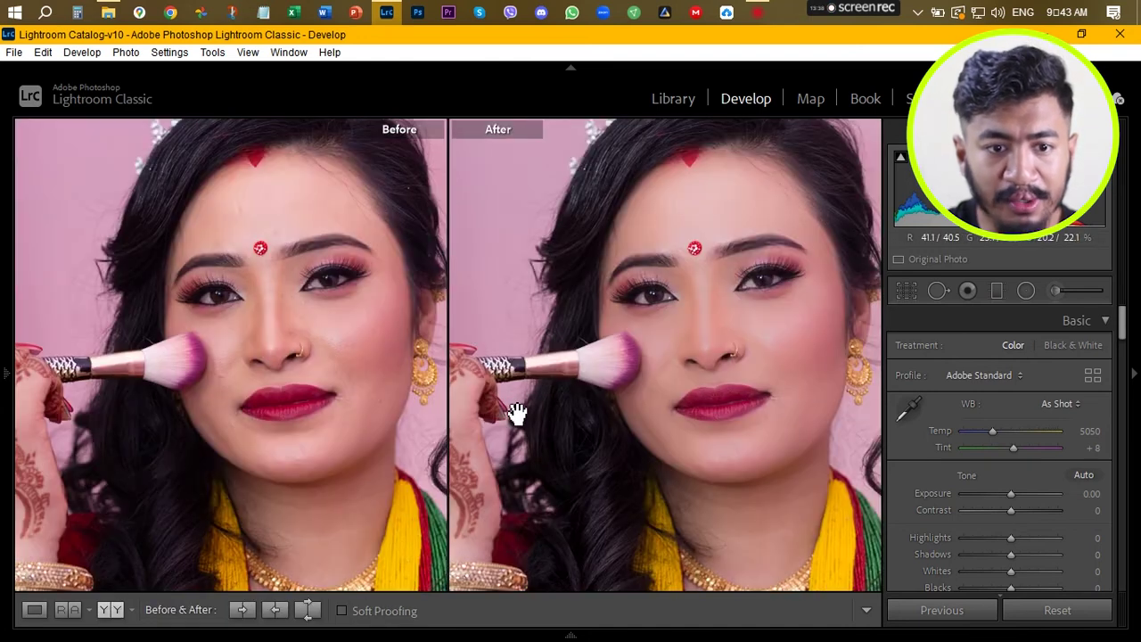
{"action": "left_click_drag", "start_coordinate": [593, 517], "coordinate": [580, 377]}
{"action": "left_click_drag", "start_coordinate": [563, 482], "coordinate": [570, 438]}
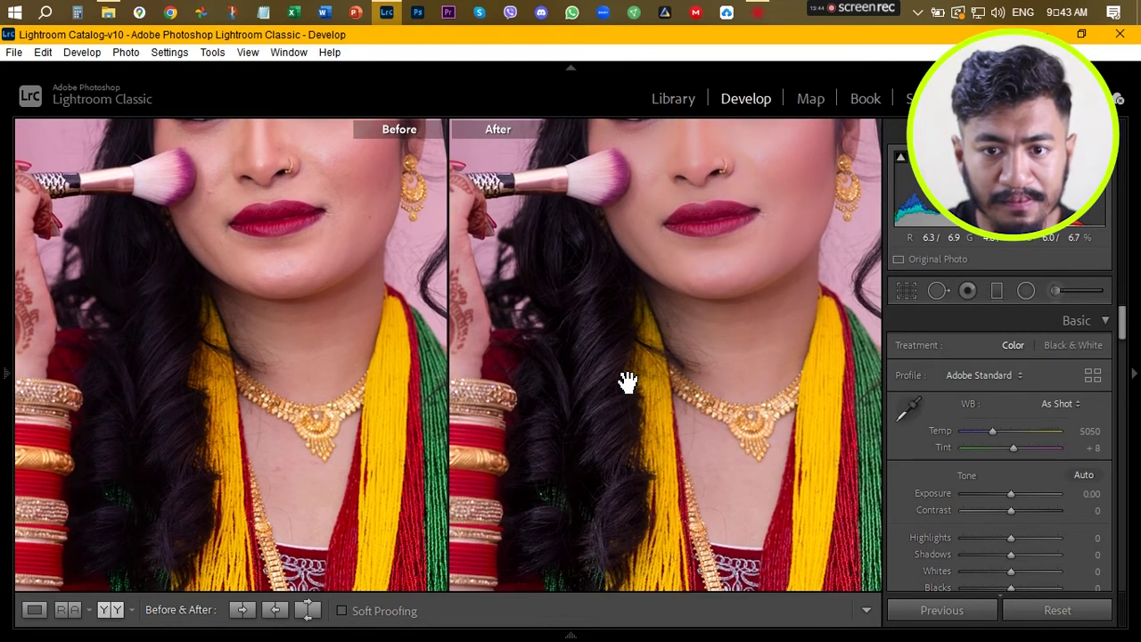
{"action": "left_click_drag", "start_coordinate": [649, 357], "coordinate": [642, 413]}
{"action": "left_click_drag", "start_coordinate": [668, 300], "coordinate": [649, 401]}
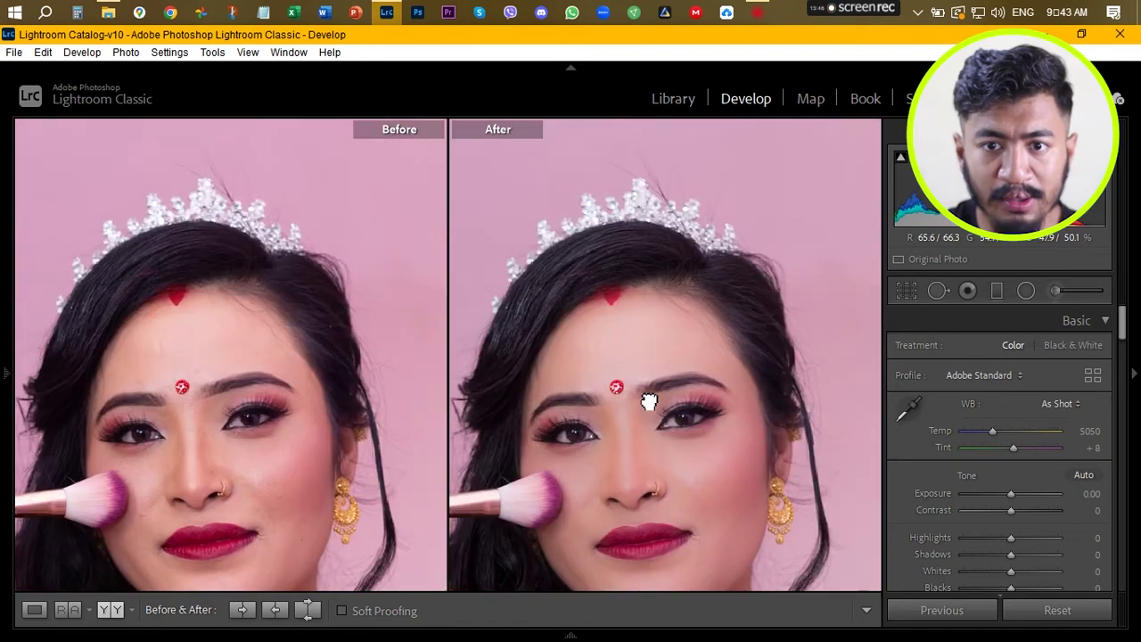
{"action": "left_click", "coordinate": [34, 615]}
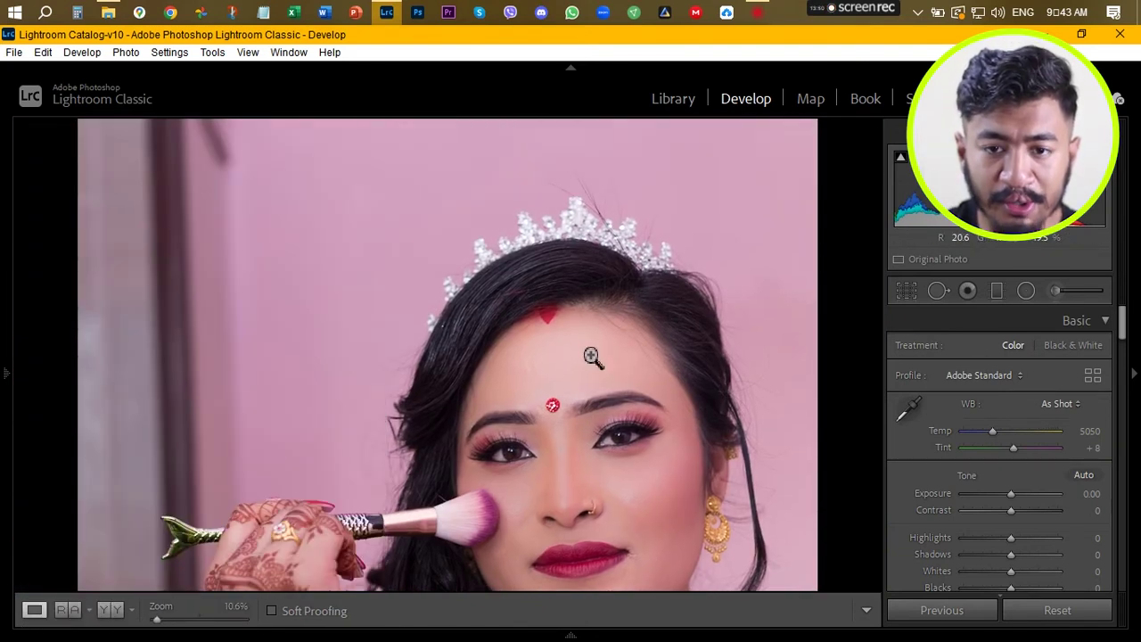
Step: Set Exposure +0.50, Highlights −32, Whites −7 and Blacks −10 in the Basic panel
{"action": "left_click", "coordinate": [592, 357]}
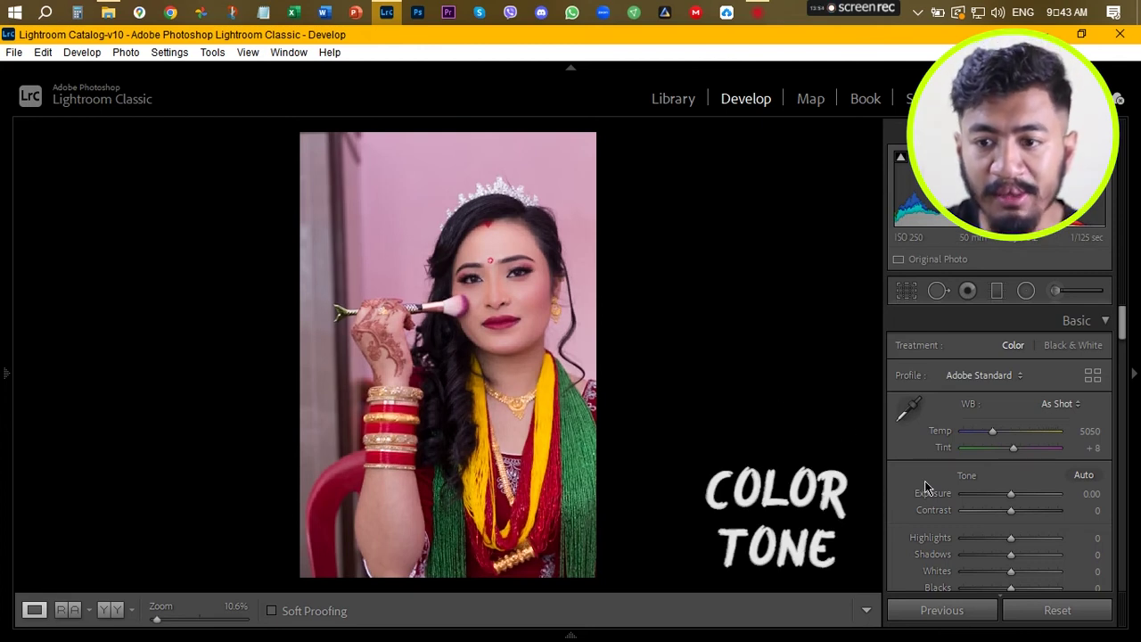
{"action": "left_click", "coordinate": [1093, 494]}
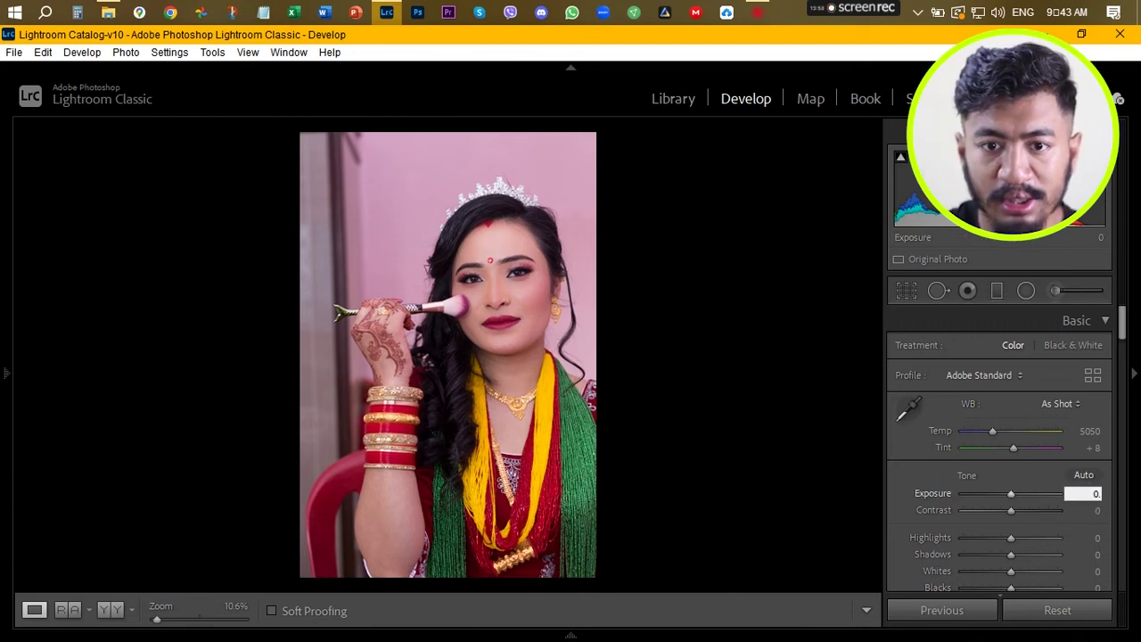
{"action": "type", "text": "0.5"}
{"action": "key", "text": "Return"}
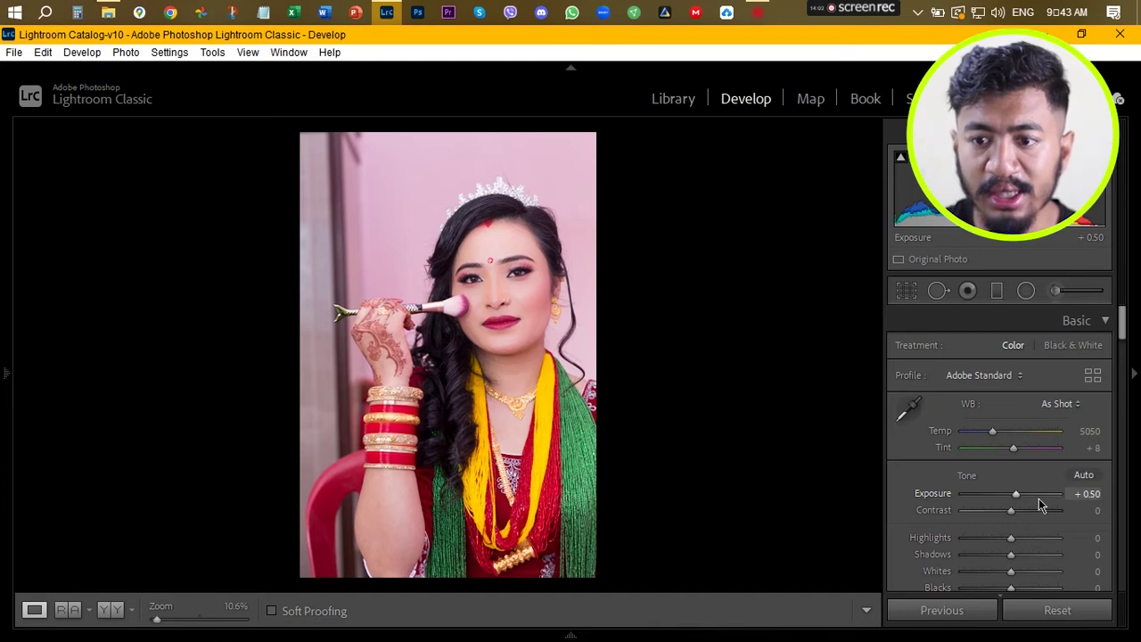
{"action": "left_click_drag", "start_coordinate": [1010, 538], "coordinate": [998, 544]}
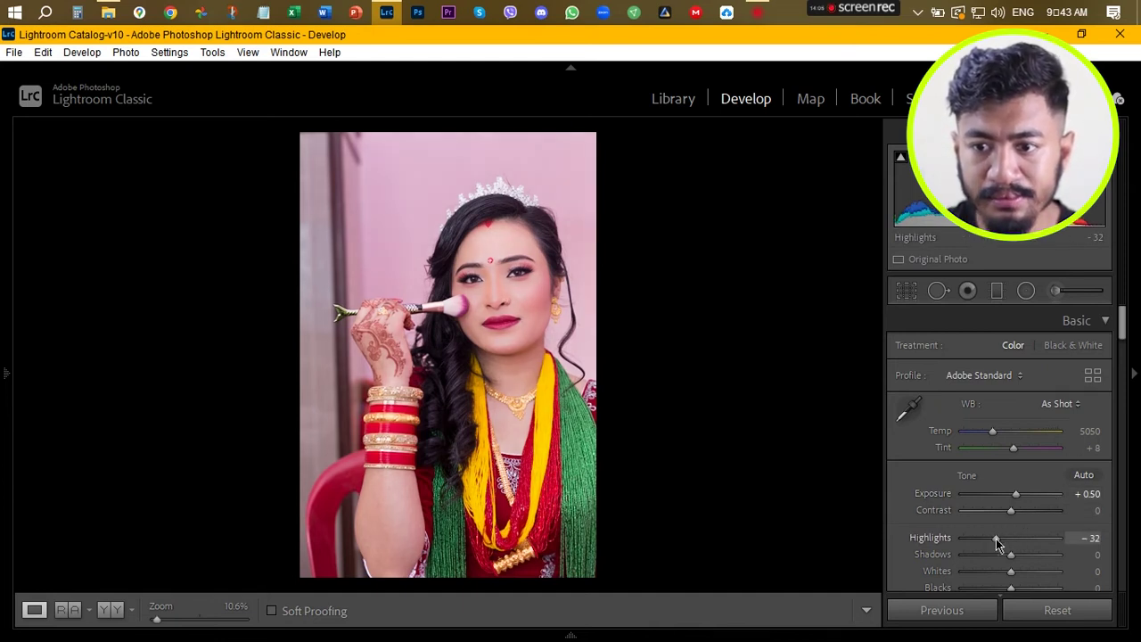
{"action": "scroll", "coordinate": [902, 476], "scroll_direction": "down", "scroll_amount": 3}
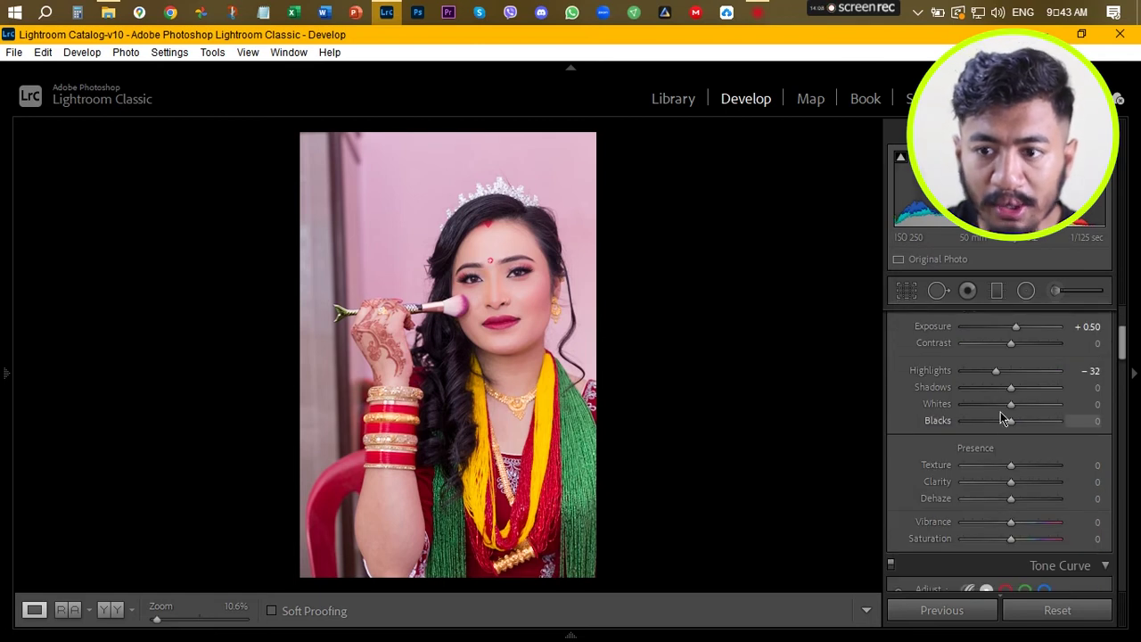
{"action": "mouse_move", "coordinate": [1002, 414]}
{"action": "left_mouse_down"}
{"action": "mouse_move", "coordinate": [1029, 415]}
{"action": "mouse_move", "coordinate": [1010, 417]}
{"action": "left_mouse_up"}
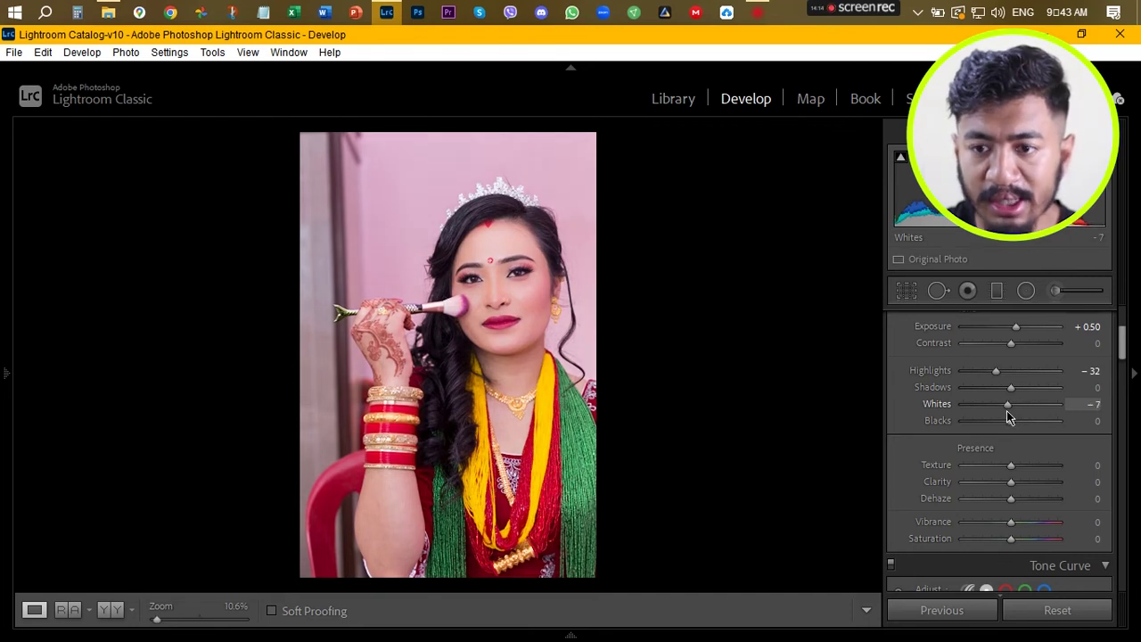
{"action": "left_click_drag", "start_coordinate": [1011, 422], "coordinate": [1006, 422]}
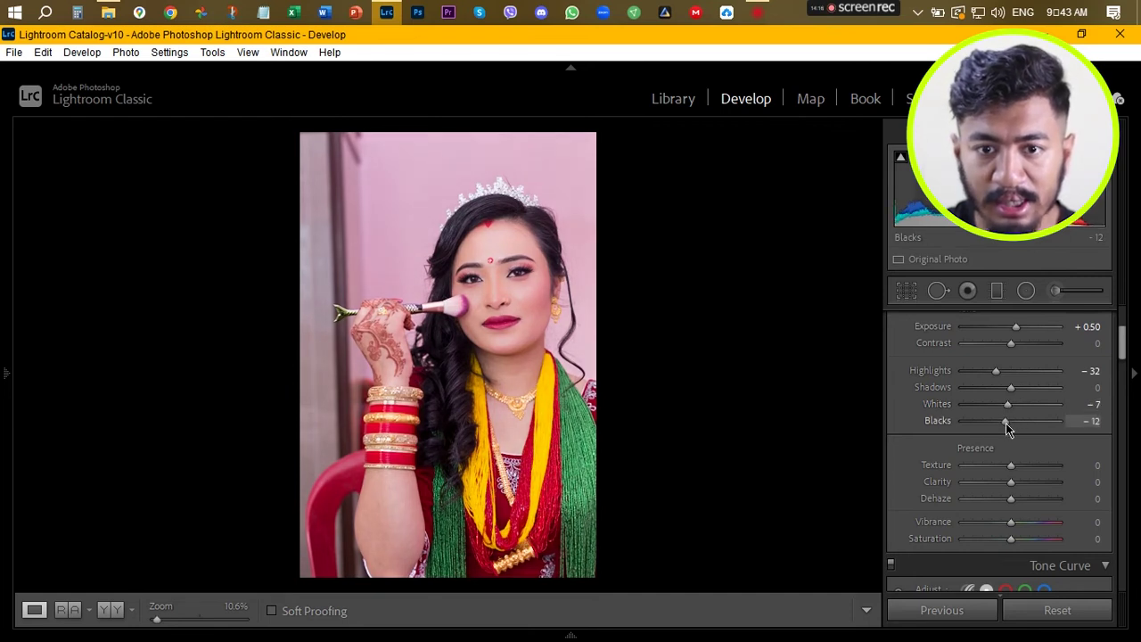
{"action": "left_click", "coordinate": [1091, 421]}
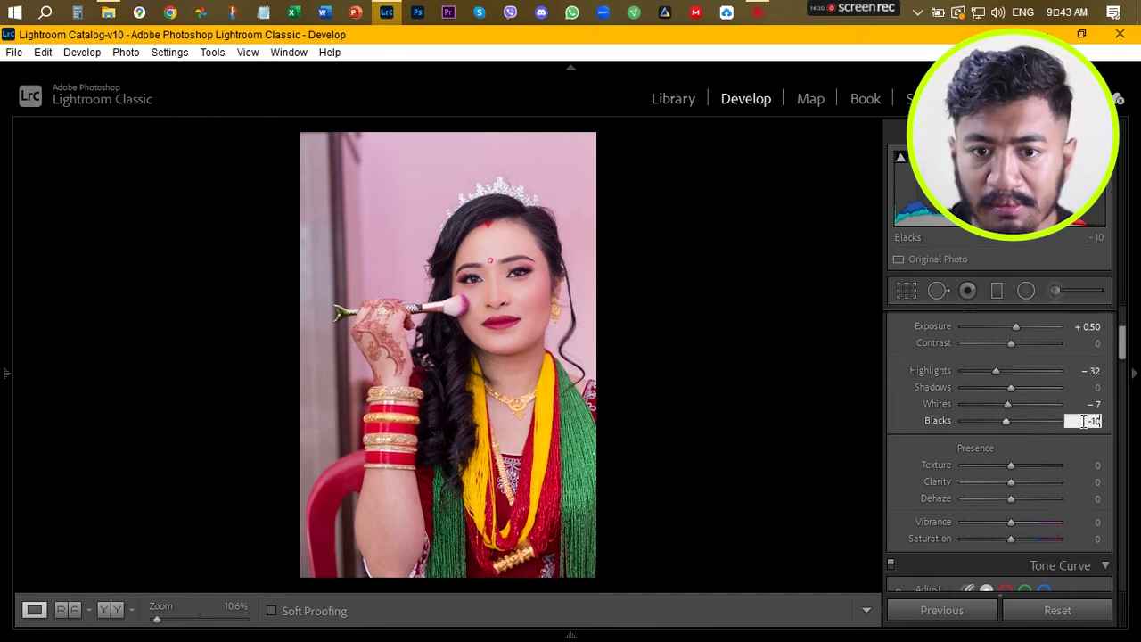
{"action": "type", "text": "-10"}
{"action": "key", "text": "Return"}
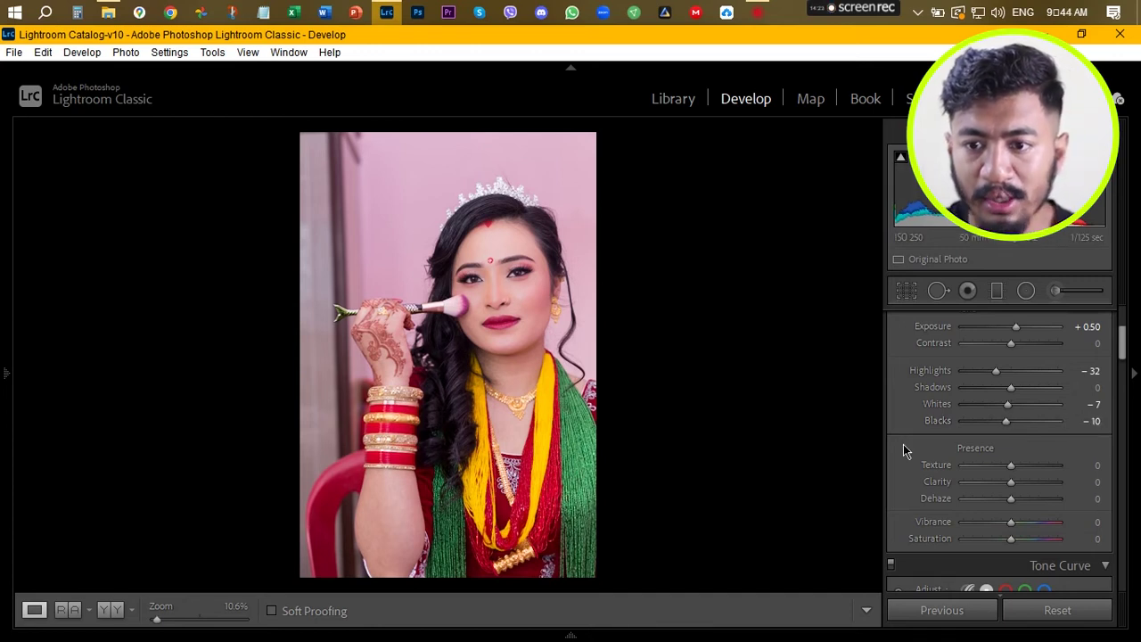
{"action": "scroll", "coordinate": [903, 446], "scroll_direction": "down", "scroll_amount": 2}
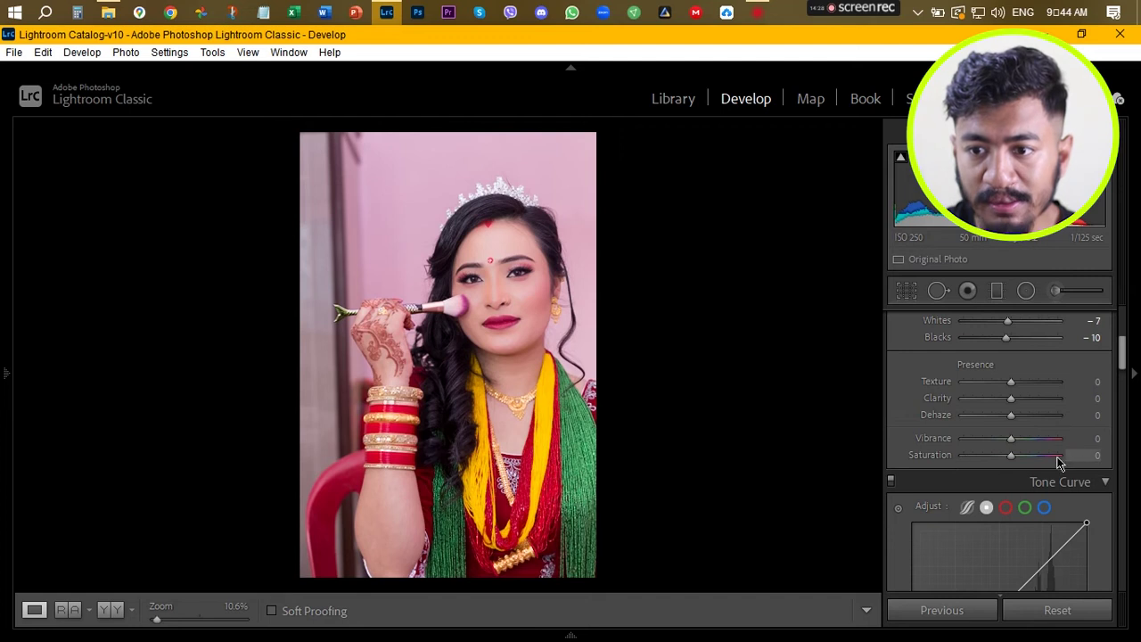
Step: Confirm Saturation at +4 and add a tone curve point at 133/122 deepening midtones
{"action": "left_click", "coordinate": [1096, 455]}
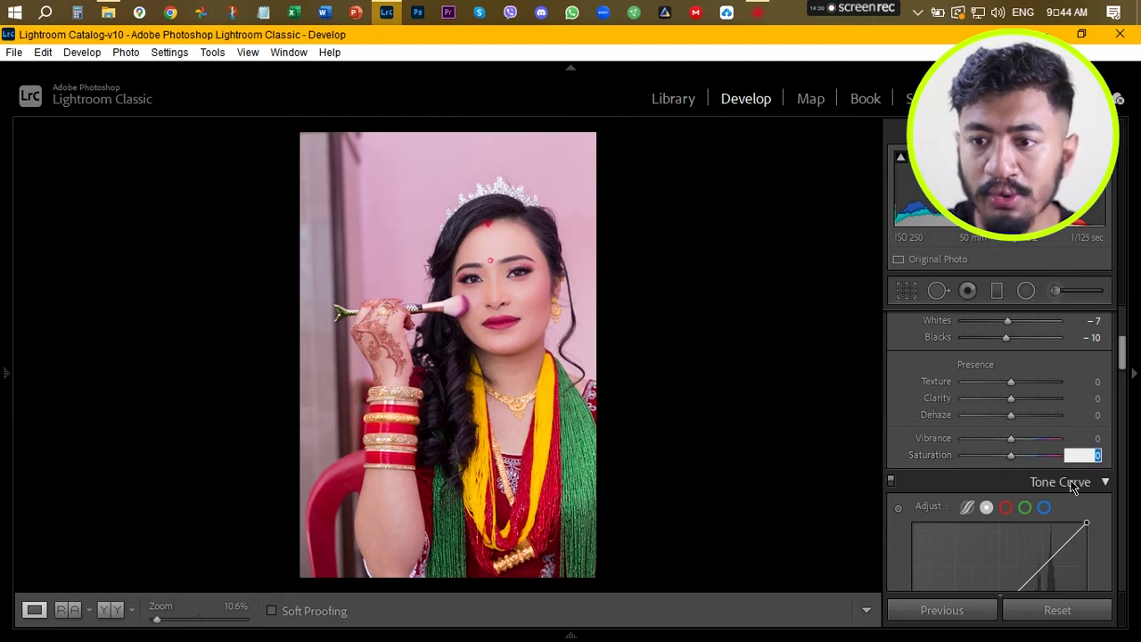
{"action": "key", "text": "Return"}
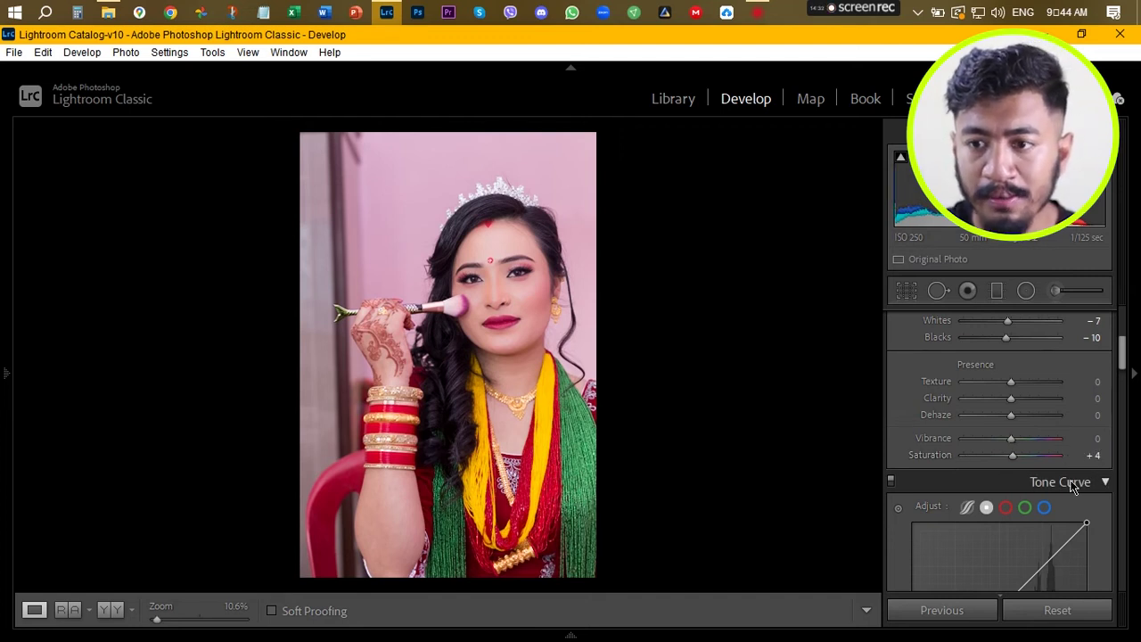
{"action": "left_click", "coordinate": [1130, 372]}
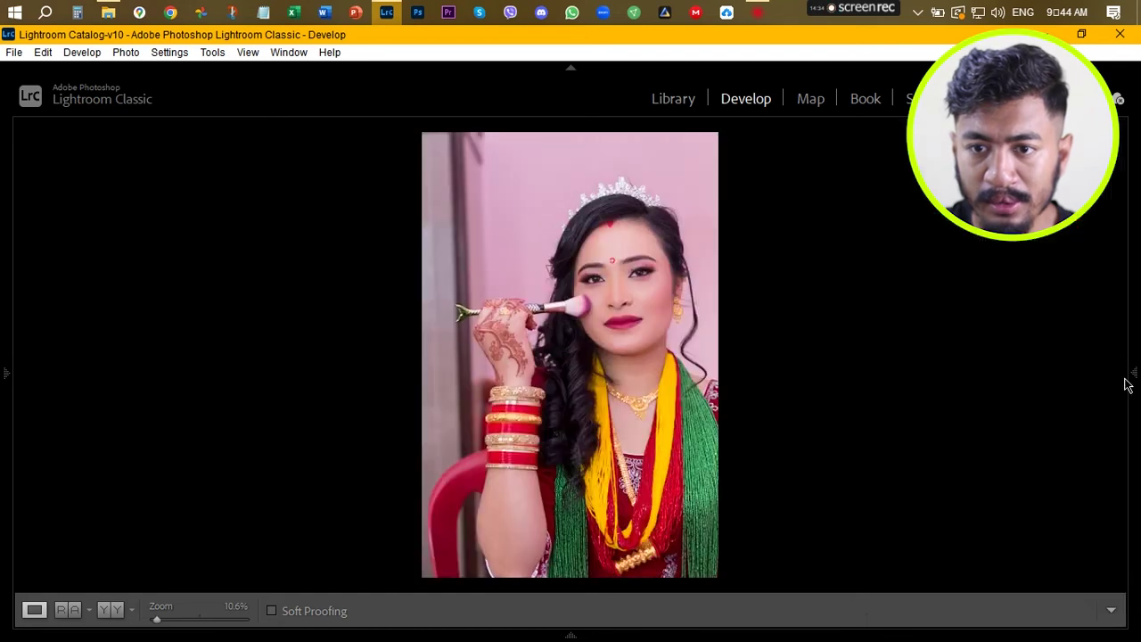
{"action": "left_click", "coordinate": [1130, 379]}
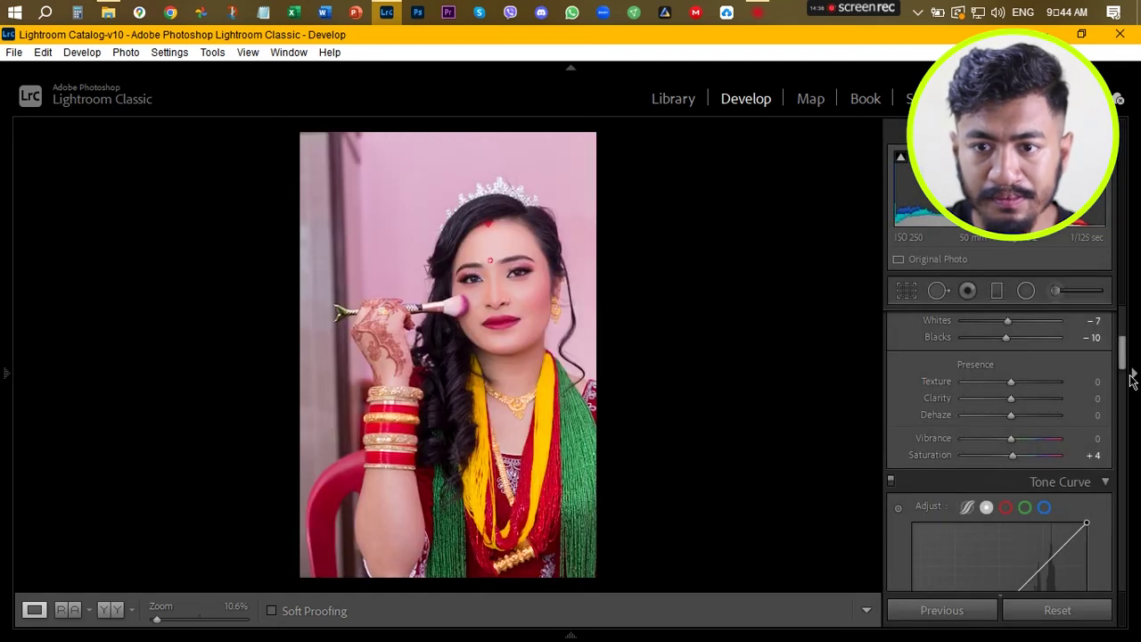
{"action": "left_click_drag", "start_coordinate": [1120, 357], "coordinate": [1121, 379]}
{"action": "left_click_drag", "start_coordinate": [1002, 474], "coordinate": [1005, 484]}
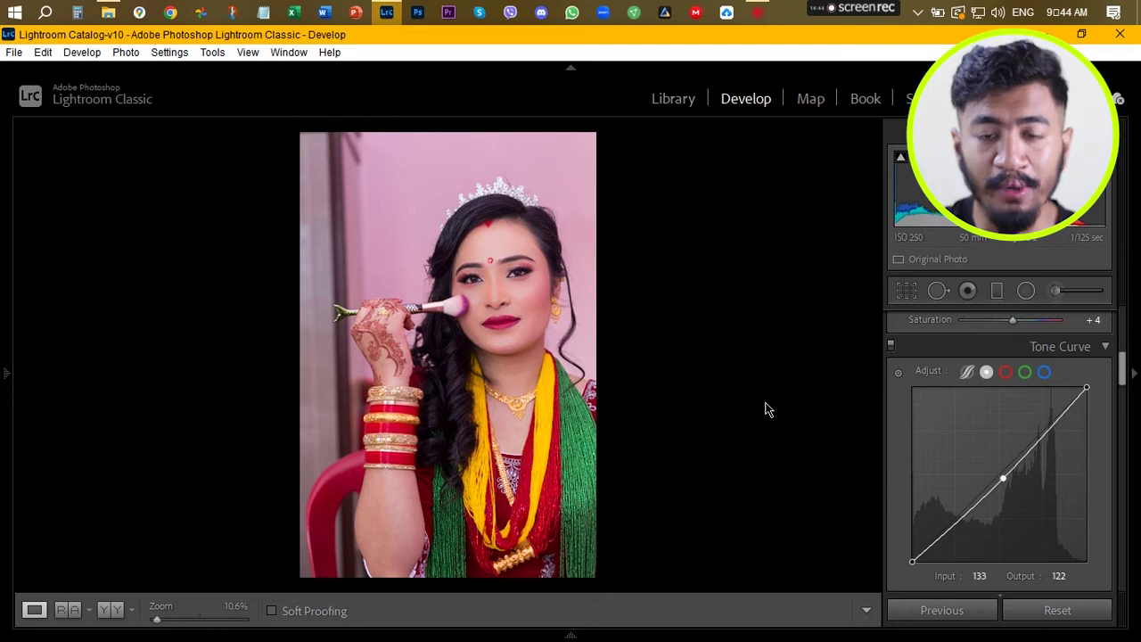
Step: Zoom in to inspect the bride's face detail, then return to the full view
{"action": "left_click", "coordinate": [478, 287]}
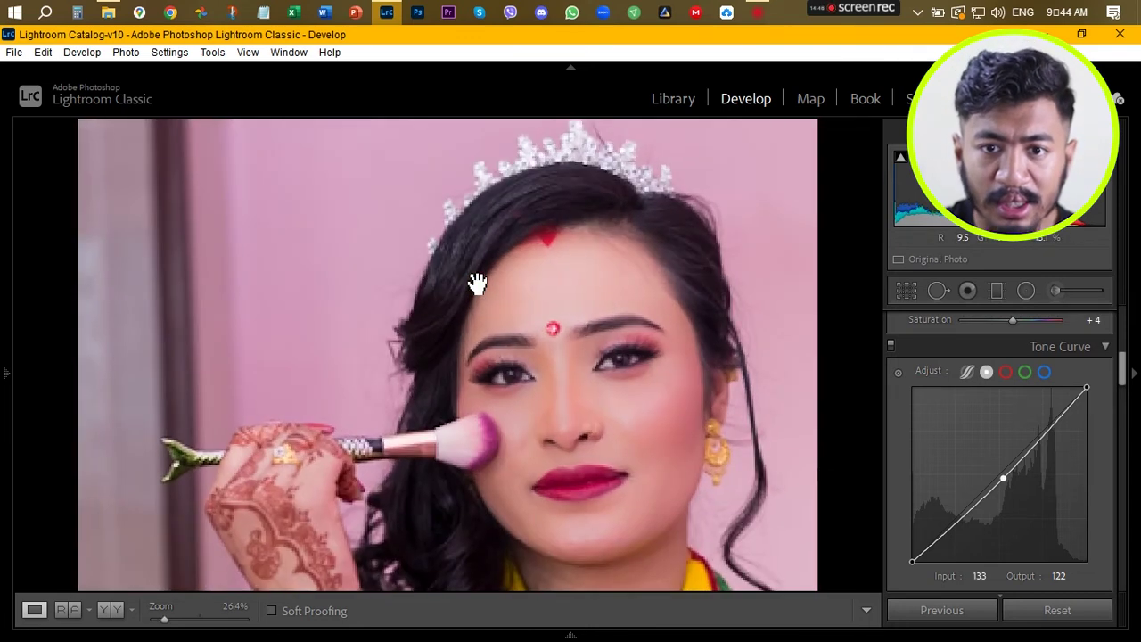
{"action": "left_click_drag", "start_coordinate": [614, 407], "coordinate": [597, 293]}
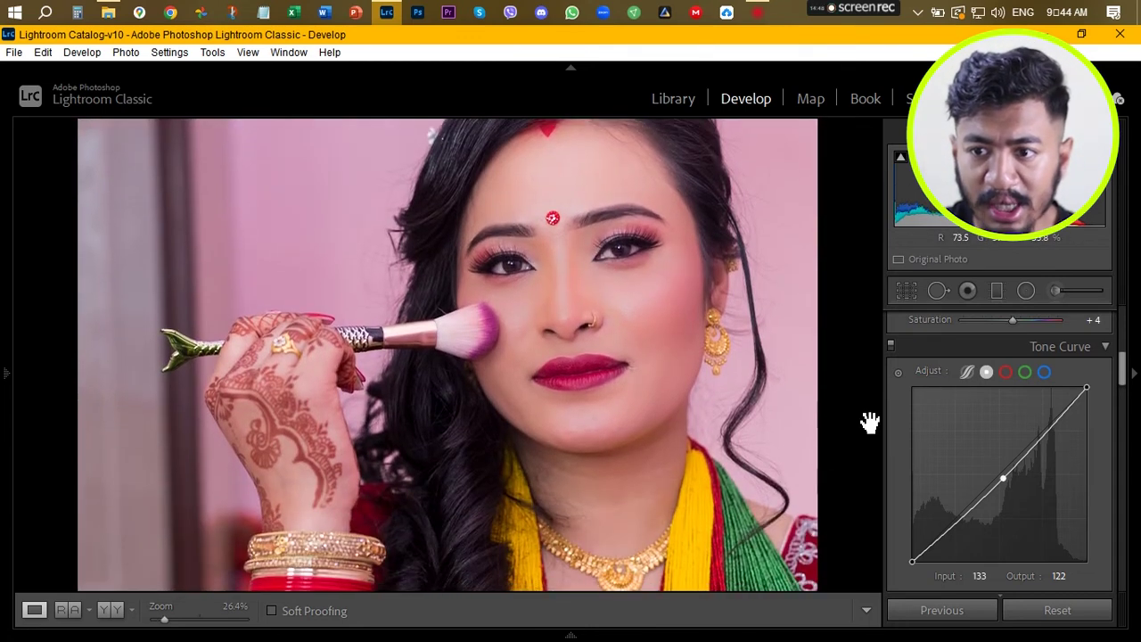
{"action": "left_click_drag", "start_coordinate": [1124, 375], "coordinate": [1128, 416]}
{"action": "left_click", "coordinate": [656, 499]}
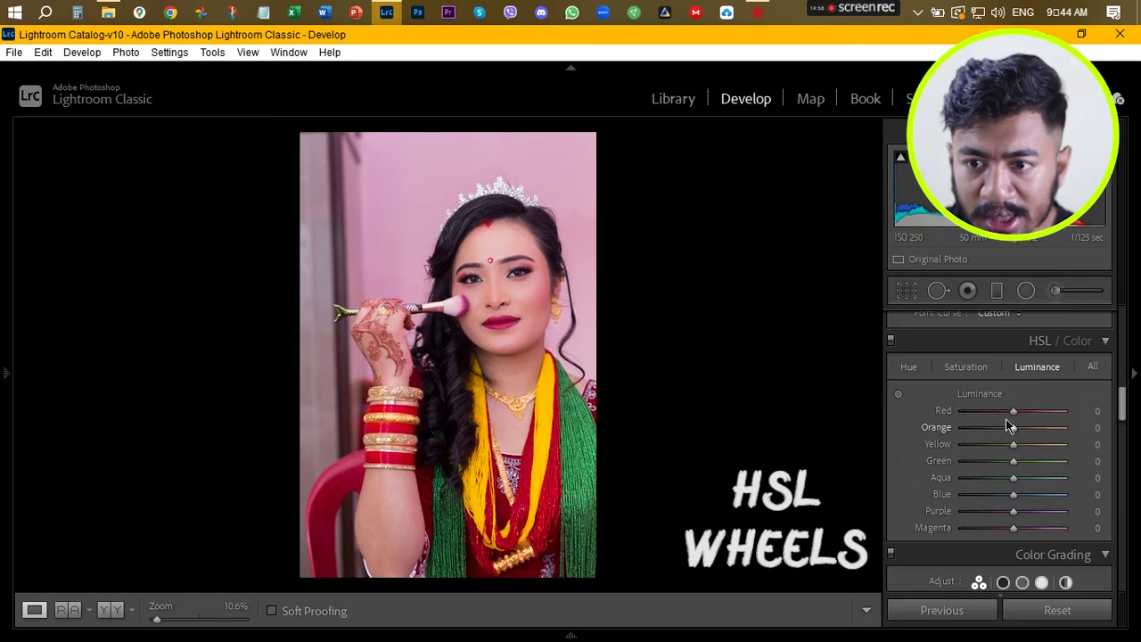
Step: Raise red luminance to +15 and set orange saturation to +10 in HSL/Color
{"action": "left_click_drag", "start_coordinate": [1012, 412], "coordinate": [1020, 413]}
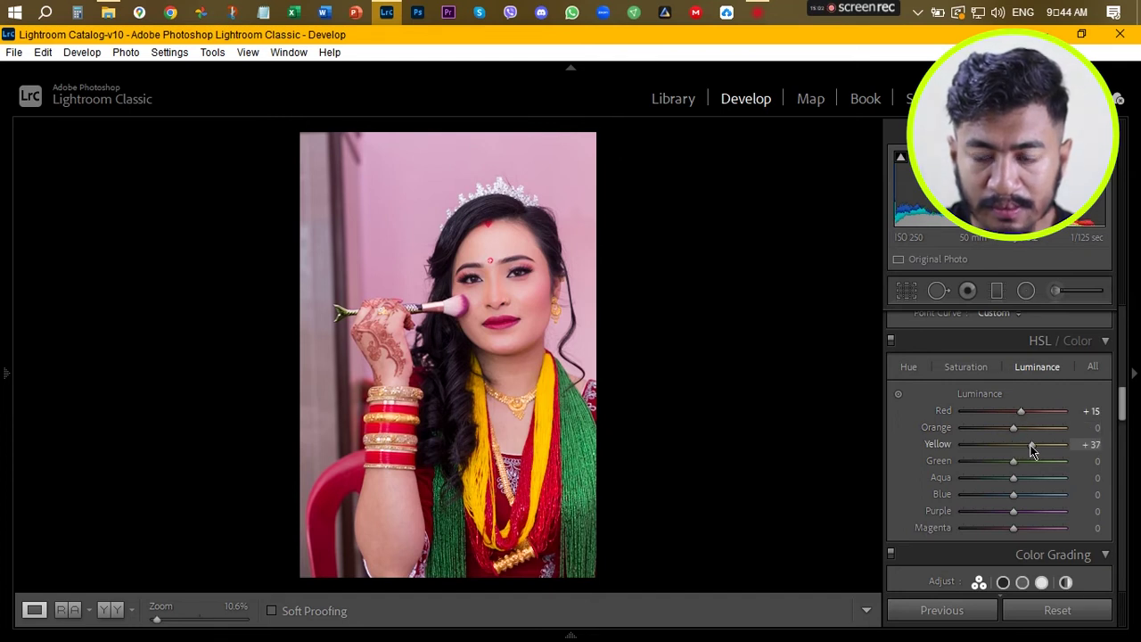
{"action": "scroll", "coordinate": [1026, 460], "scroll_direction": "up", "scroll_amount": 2}
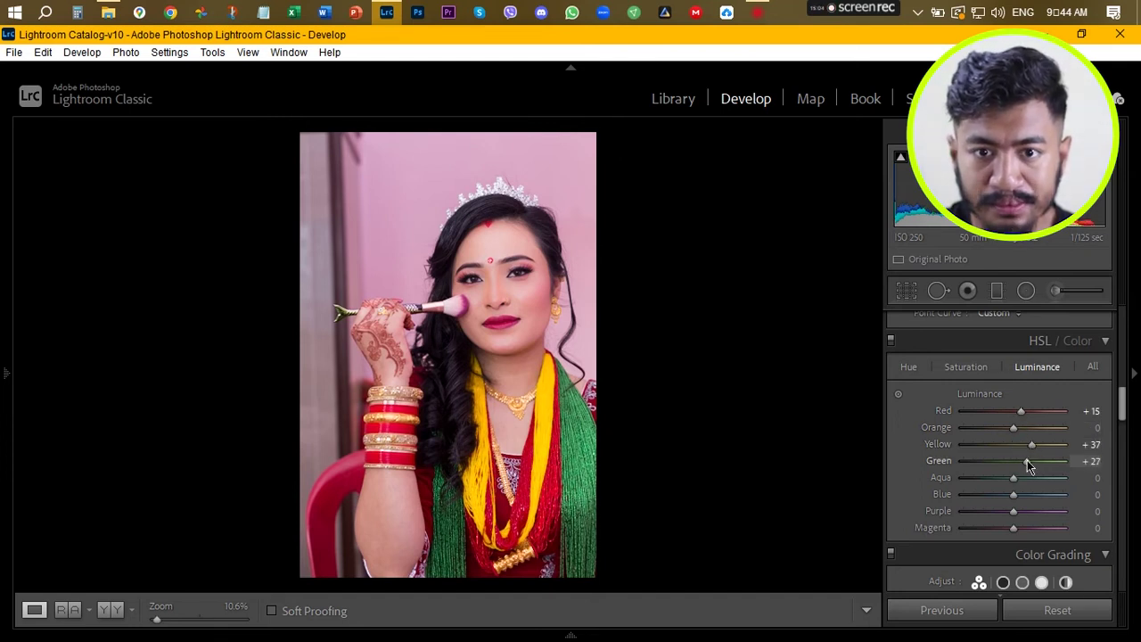
{"action": "left_click", "coordinate": [967, 367]}
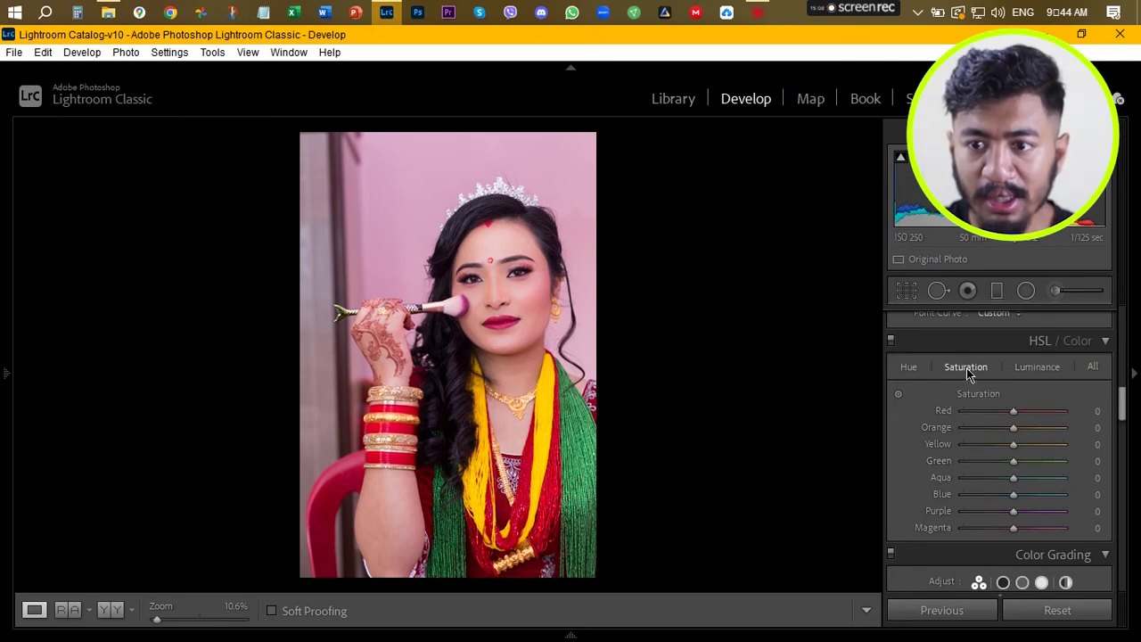
{"action": "mouse_move", "coordinate": [1013, 433]}
{"action": "left_mouse_down"}
{"action": "mouse_move", "coordinate": [1000, 435]}
{"action": "mouse_move", "coordinate": [1018, 433]}
{"action": "left_mouse_up"}
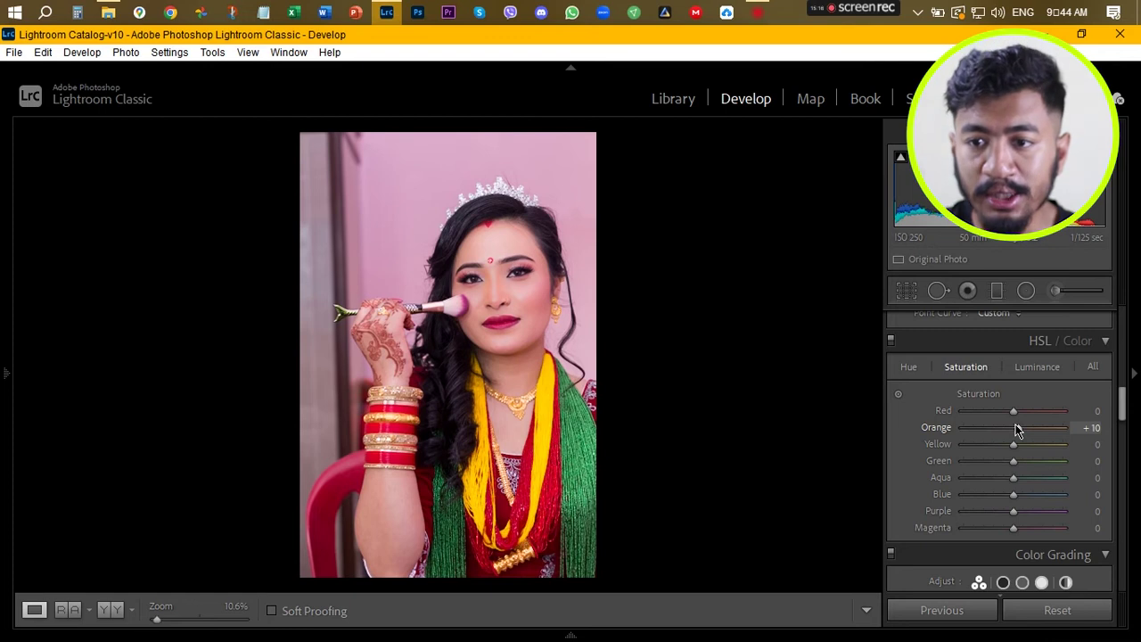
Step: Brighten orange luminance to +18, then compare Before/After and return to Loupe
{"action": "left_click", "coordinate": [1030, 371]}
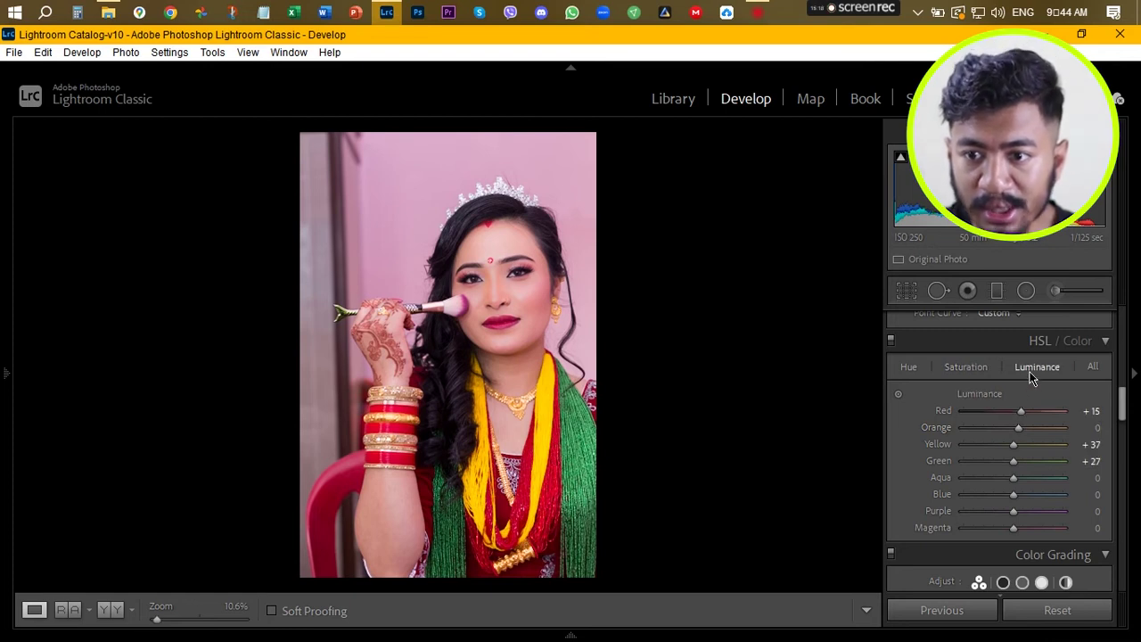
{"action": "left_click_drag", "start_coordinate": [1016, 434], "coordinate": [1024, 429]}
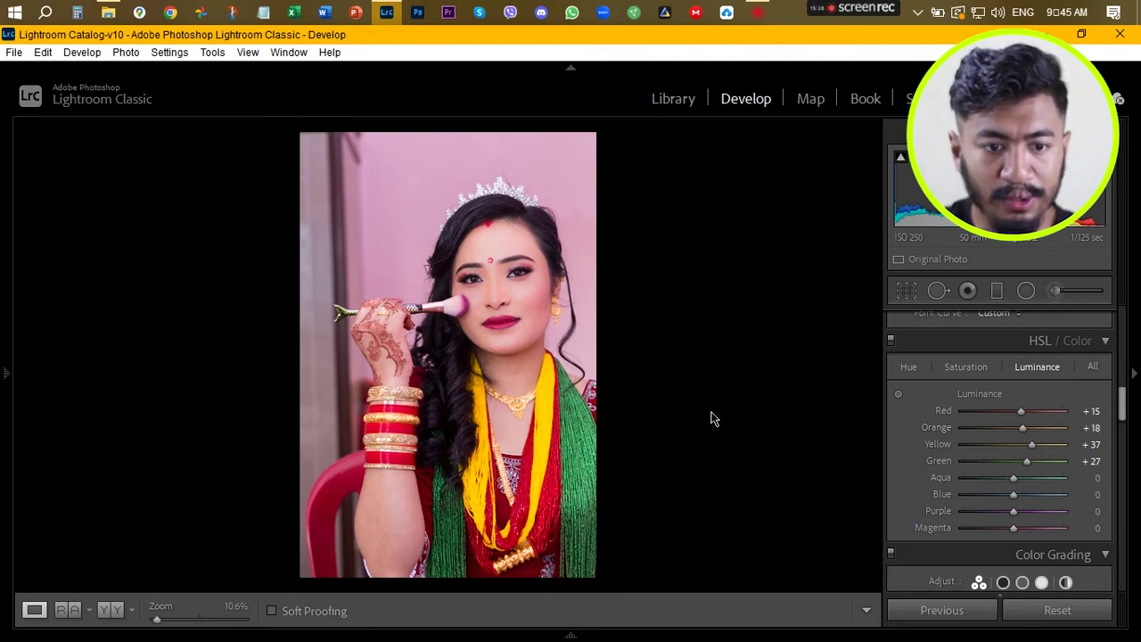
{"action": "left_click", "coordinate": [112, 611]}
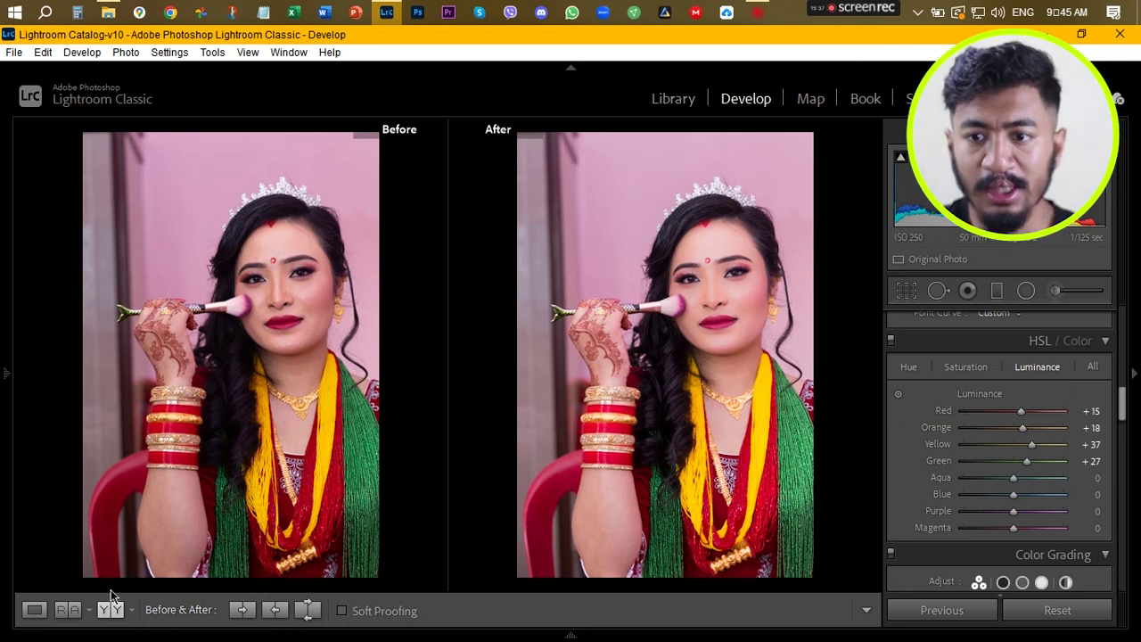
{"action": "left_click", "coordinate": [36, 609]}
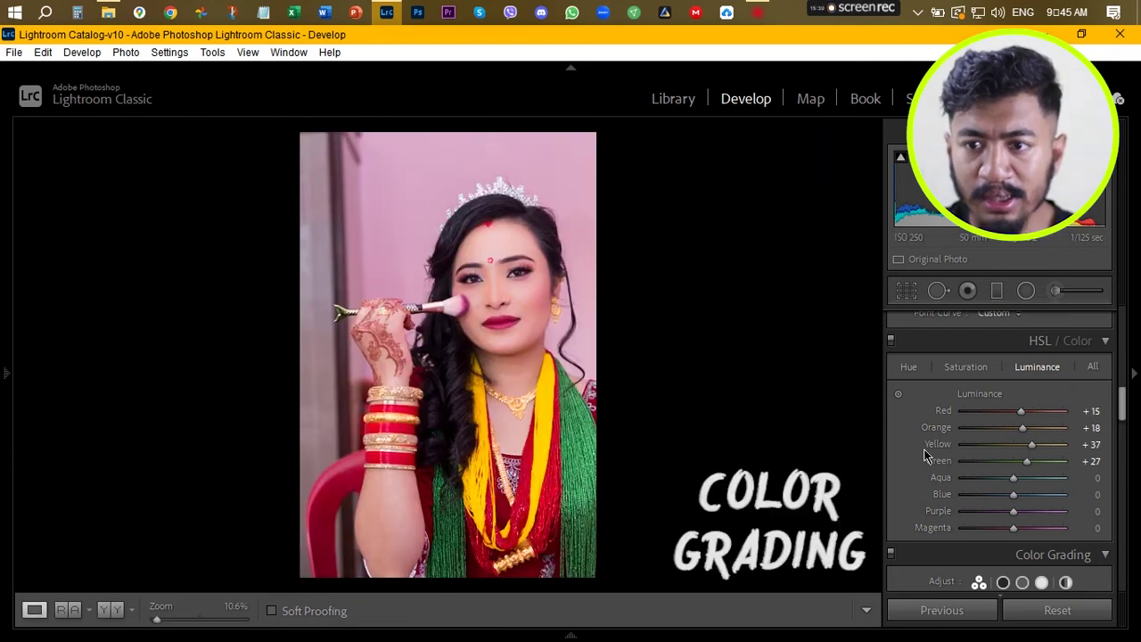
Step: Lighten the Midtones luminance in Color Grading
{"action": "scroll", "coordinate": [927, 457], "scroll_direction": "down", "scroll_amount": 3}
{"action": "scroll", "coordinate": [924, 455], "scroll_direction": "down", "scroll_amount": 1}
{"action": "scroll", "coordinate": [924, 456], "scroll_direction": "up", "scroll_amount": 1}
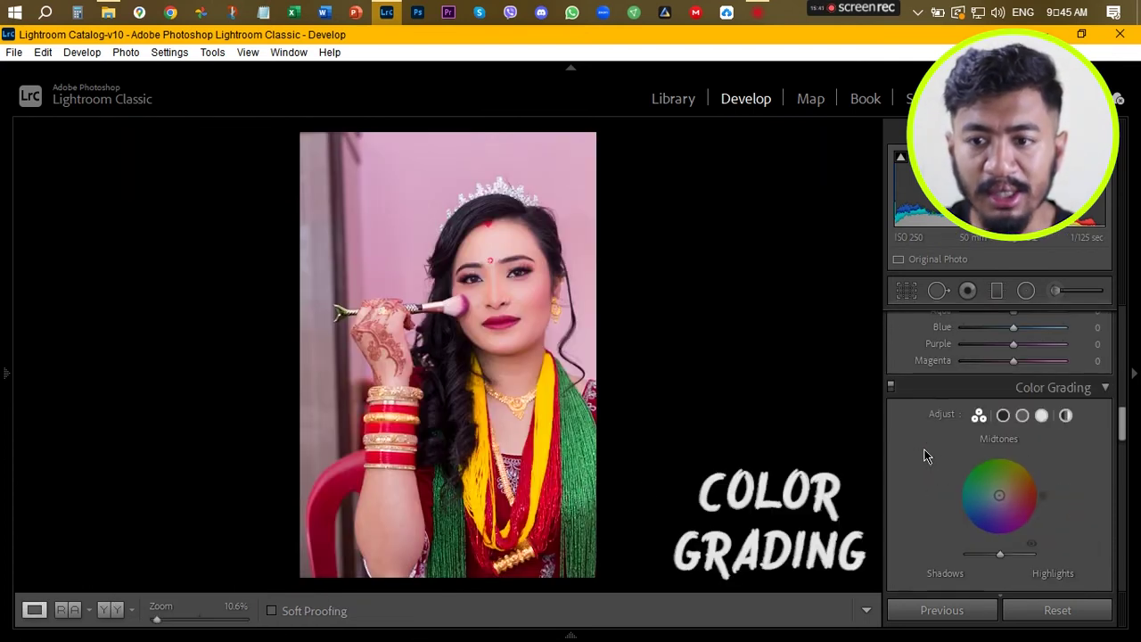
{"action": "scroll", "coordinate": [924, 455], "scroll_direction": "down", "scroll_amount": 1}
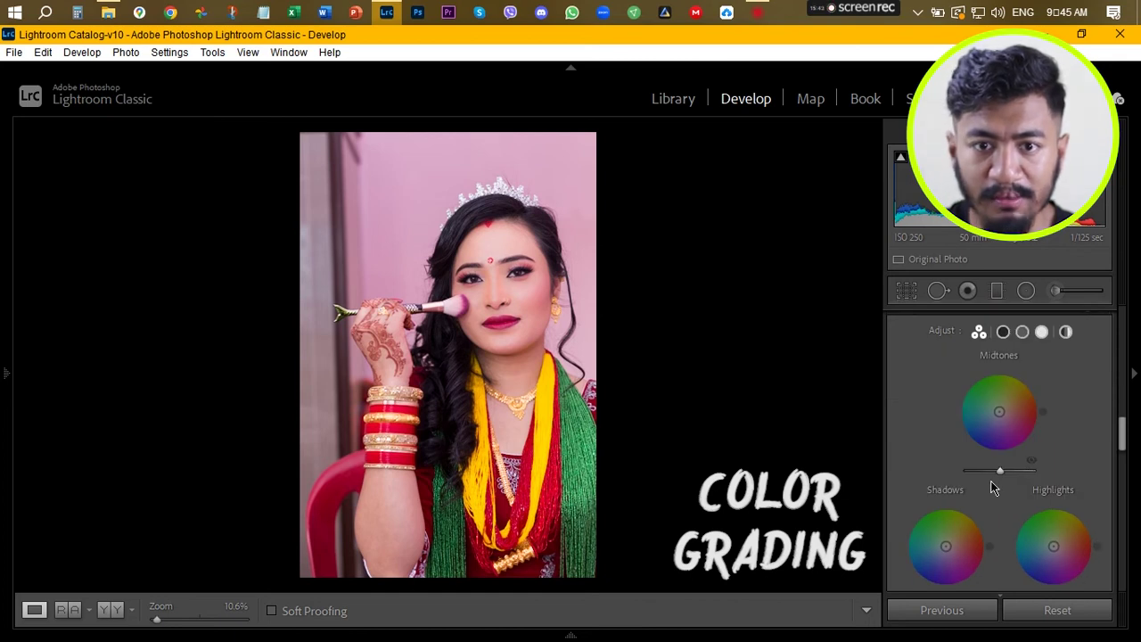
{"action": "left_click_drag", "start_coordinate": [999, 472], "coordinate": [1005, 471]}
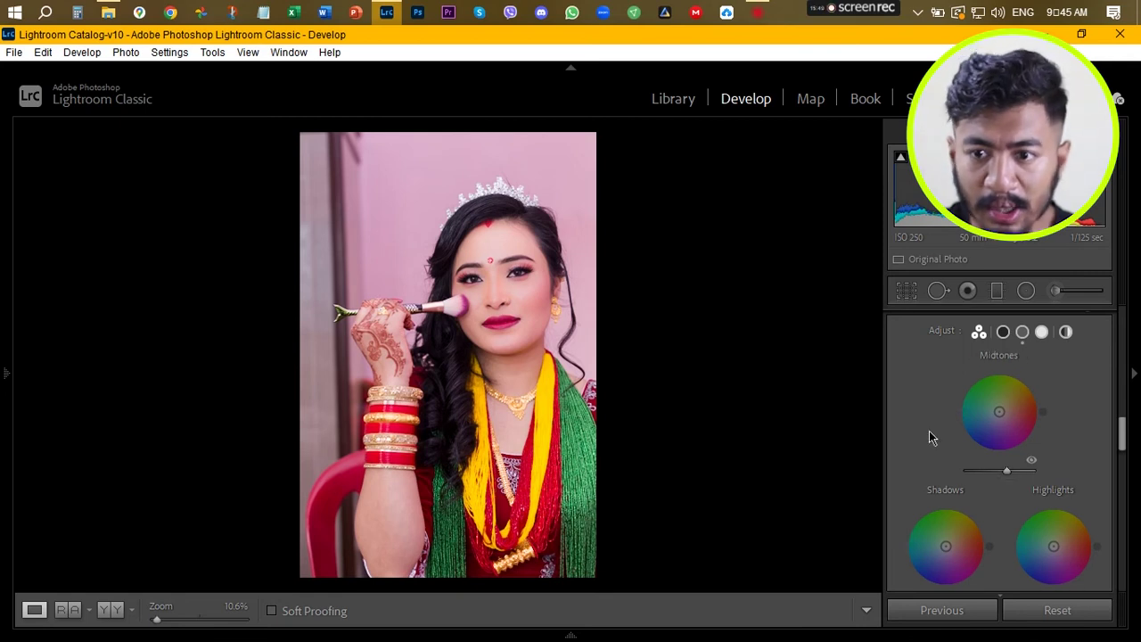
Step: Set Shadows luminance to about −5, raise Highlights luminance, and zoom onto the face
{"action": "scroll", "coordinate": [945, 443], "scroll_direction": "down", "scroll_amount": 2}
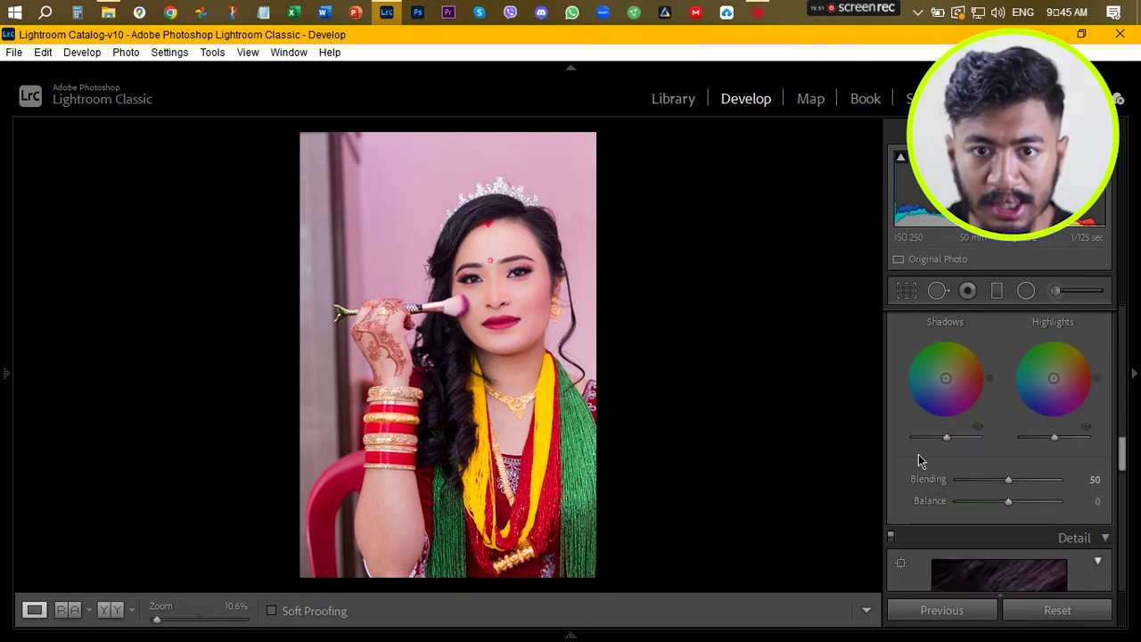
{"action": "mouse_move", "coordinate": [948, 437]}
{"action": "left_mouse_down"}
{"action": "mouse_move", "coordinate": [928, 437]}
{"action": "mouse_move", "coordinate": [936, 446]}
{"action": "left_mouse_up"}
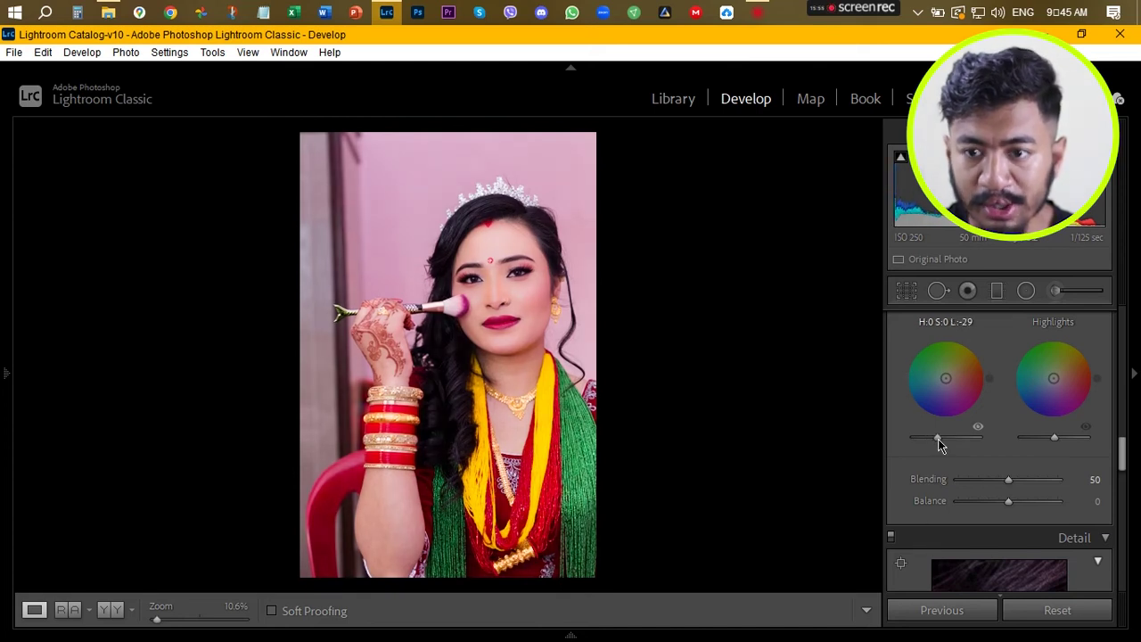
{"action": "left_click_drag", "start_coordinate": [938, 439], "coordinate": [945, 437]}
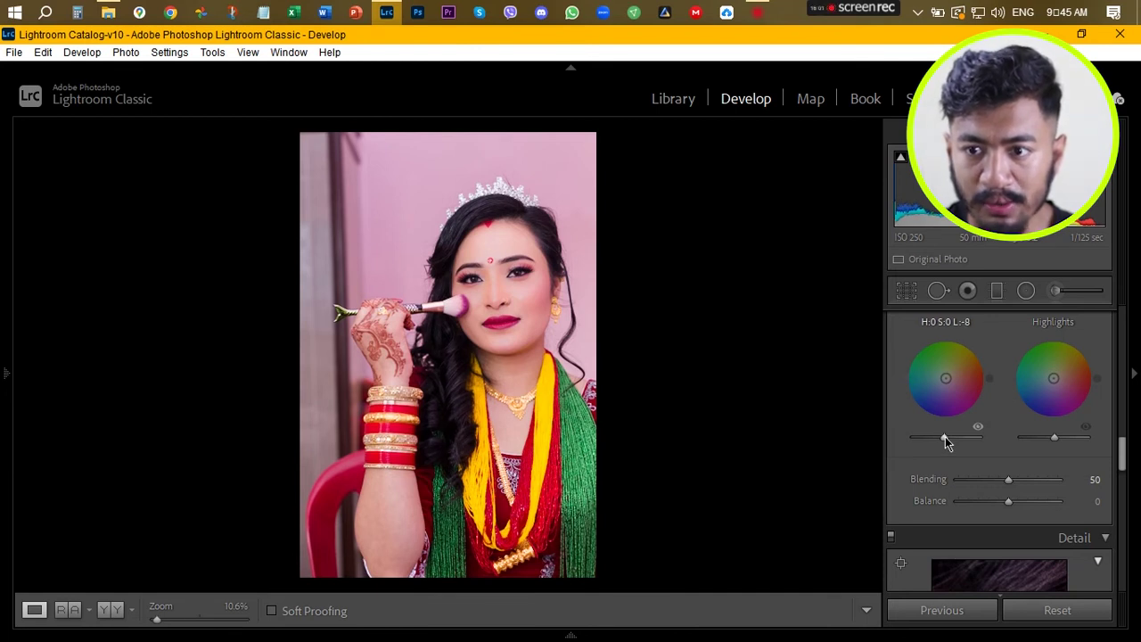
{"action": "left_click_drag", "start_coordinate": [1057, 438], "coordinate": [1069, 438]}
{"action": "mouse_move", "coordinate": [943, 438]}
{"action": "left_mouse_down"}
{"action": "mouse_move", "coordinate": [955, 440]}
{"action": "mouse_move", "coordinate": [945, 438]}
{"action": "left_mouse_up"}
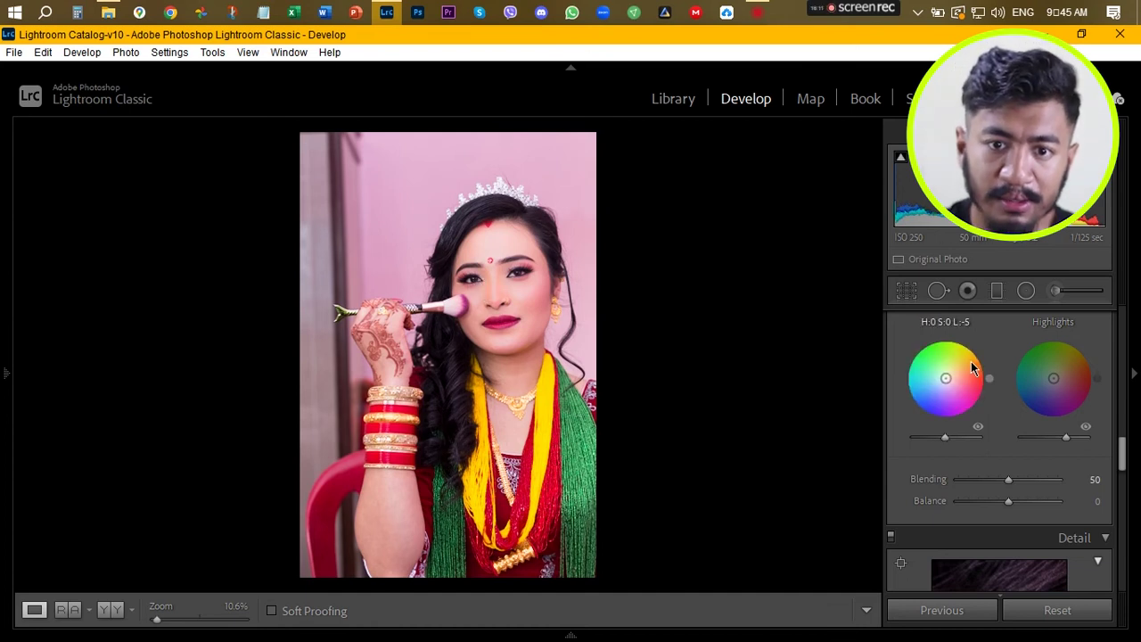
{"action": "left_click", "coordinate": [474, 292]}
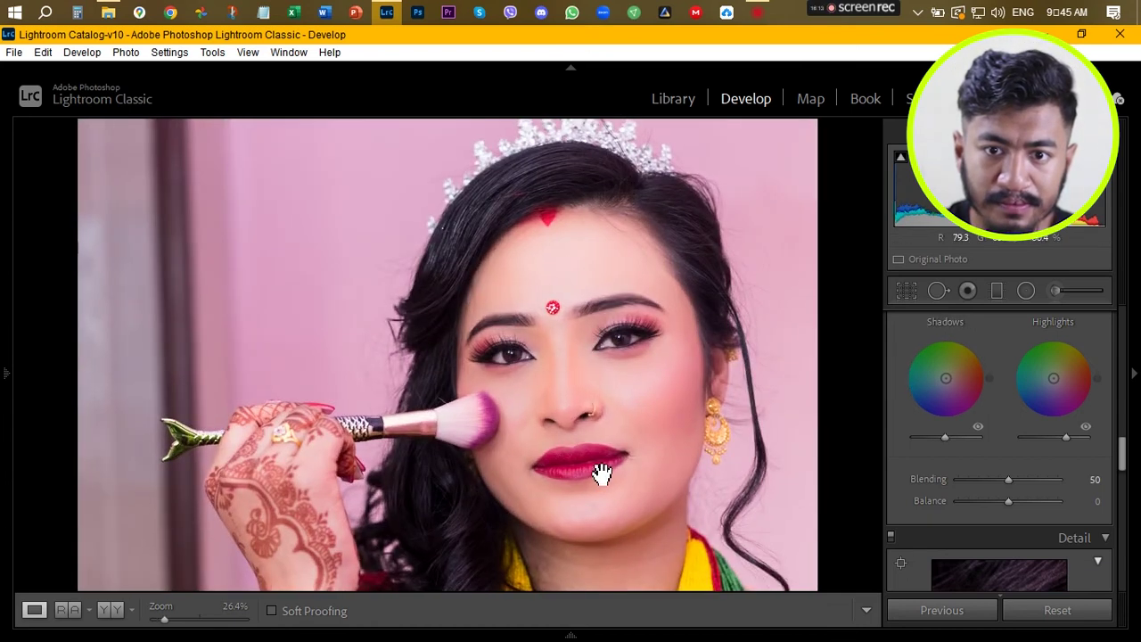
Step: Check the face and necklace close up, then set Sharpening Amount to 42
{"action": "left_click_drag", "start_coordinate": [606, 433], "coordinate": [607, 361]}
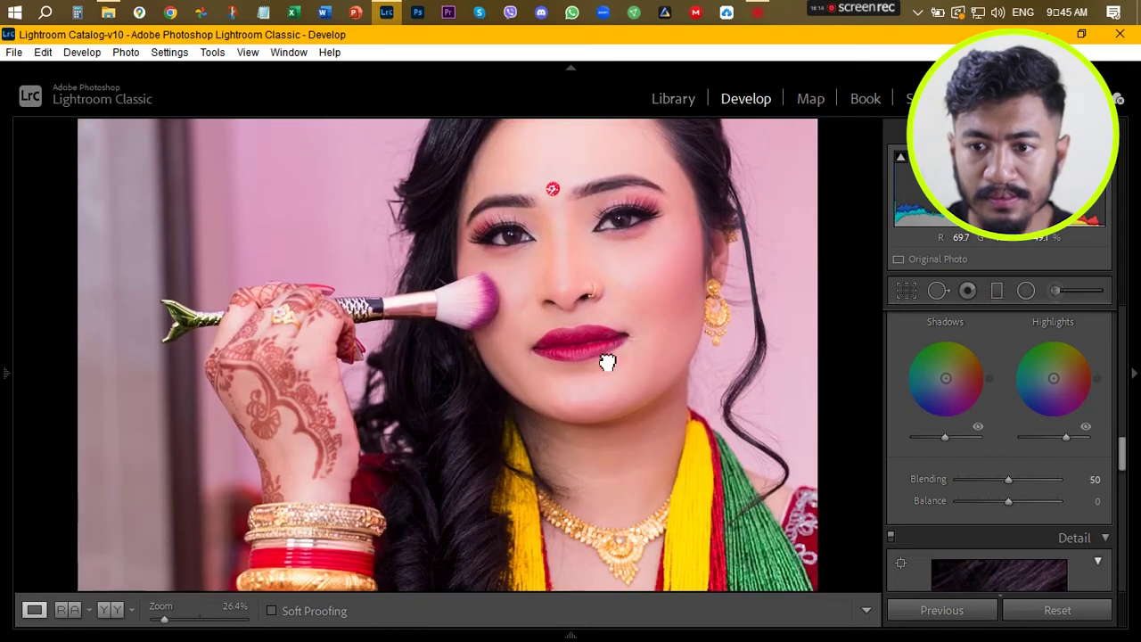
{"action": "left_click", "coordinate": [623, 421]}
{"action": "scroll", "coordinate": [897, 490], "scroll_direction": "down", "scroll_amount": 3}
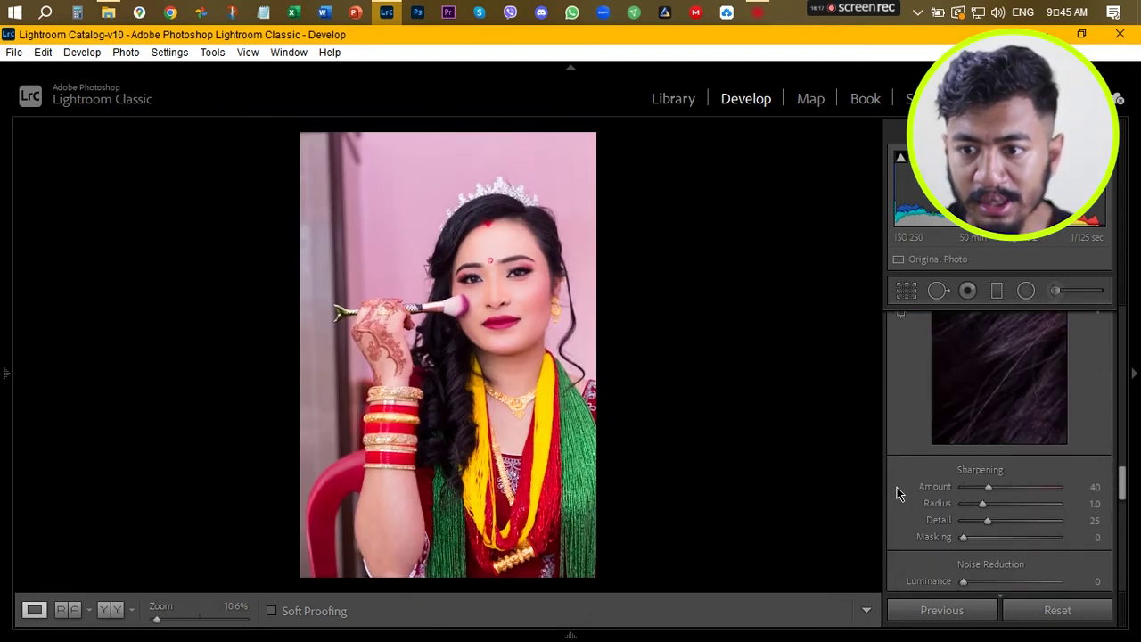
{"action": "left_click", "coordinate": [1093, 487]}
{"action": "type", "text": "1"}
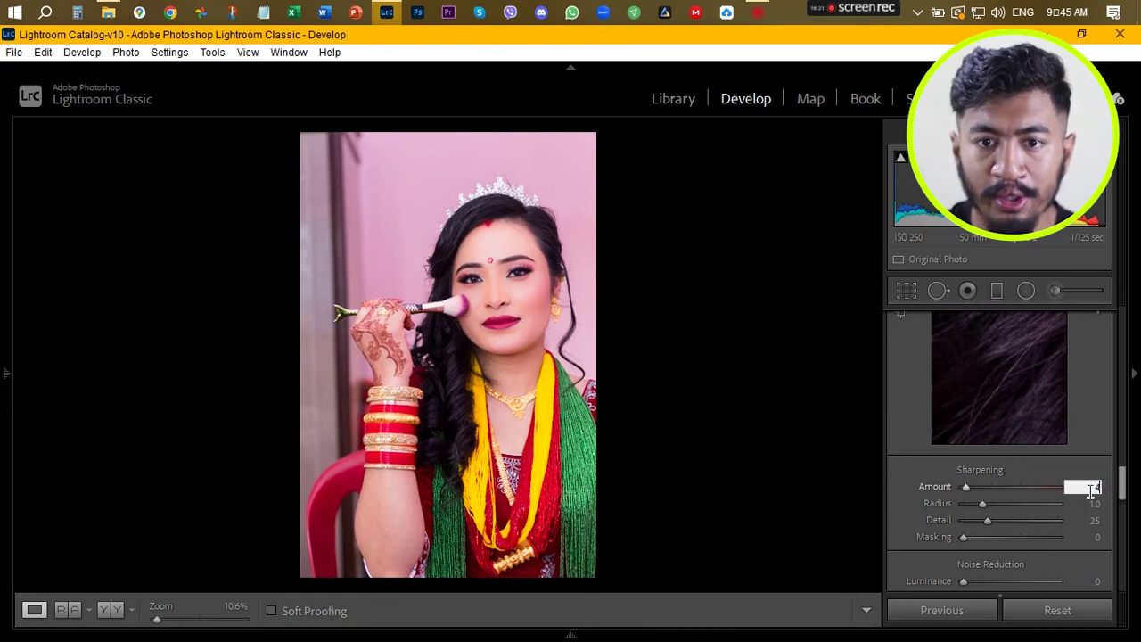
{"action": "type", "text": "0"}
{"action": "key", "text": "Return"}
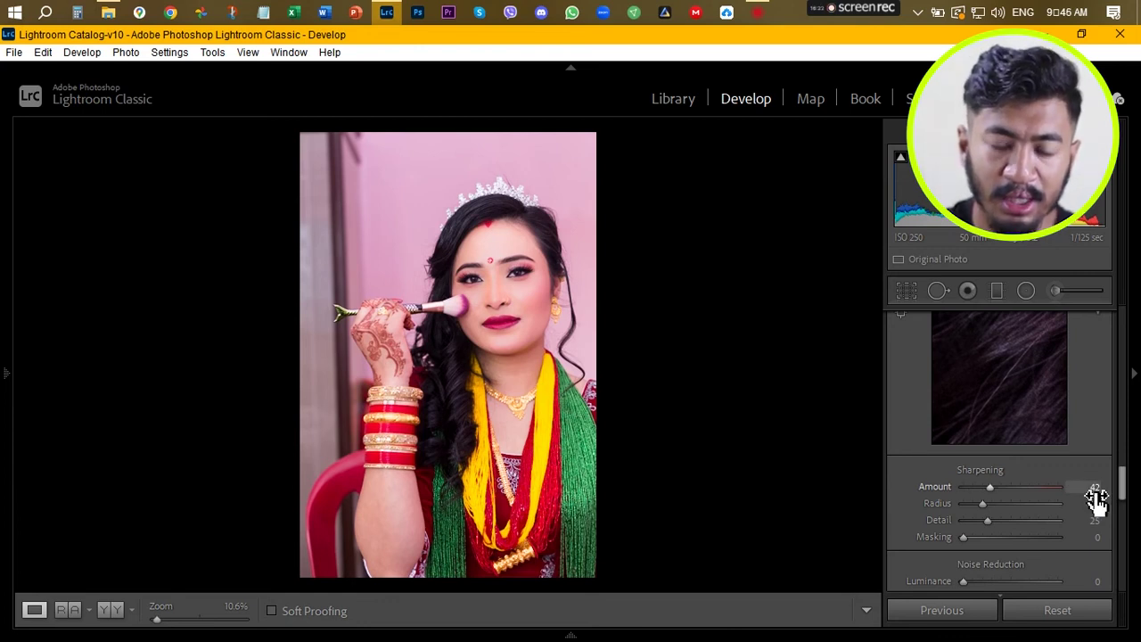
Step: Zoom in to inspect face and crown sharpening, fit the photo, and scroll to Calibration
{"action": "left_click", "coordinate": [452, 314]}
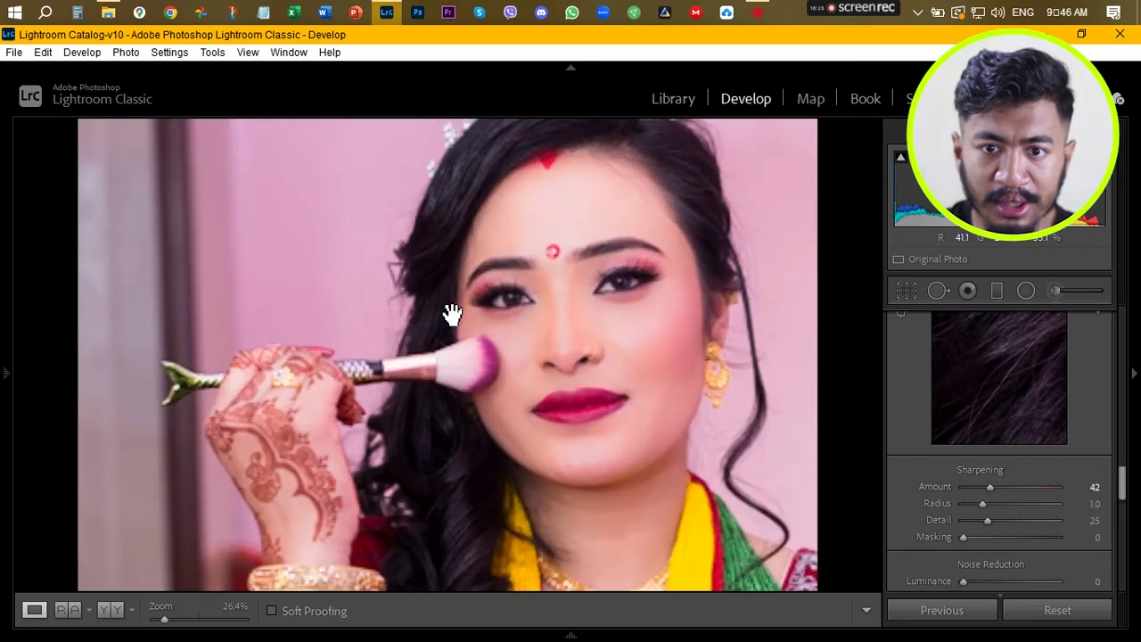
{"action": "left_click_drag", "start_coordinate": [601, 170], "coordinate": [629, 285]}
{"action": "left_click", "coordinate": [631, 343]}
{"action": "left_click_drag", "start_coordinate": [1122, 477], "coordinate": [1121, 575]}
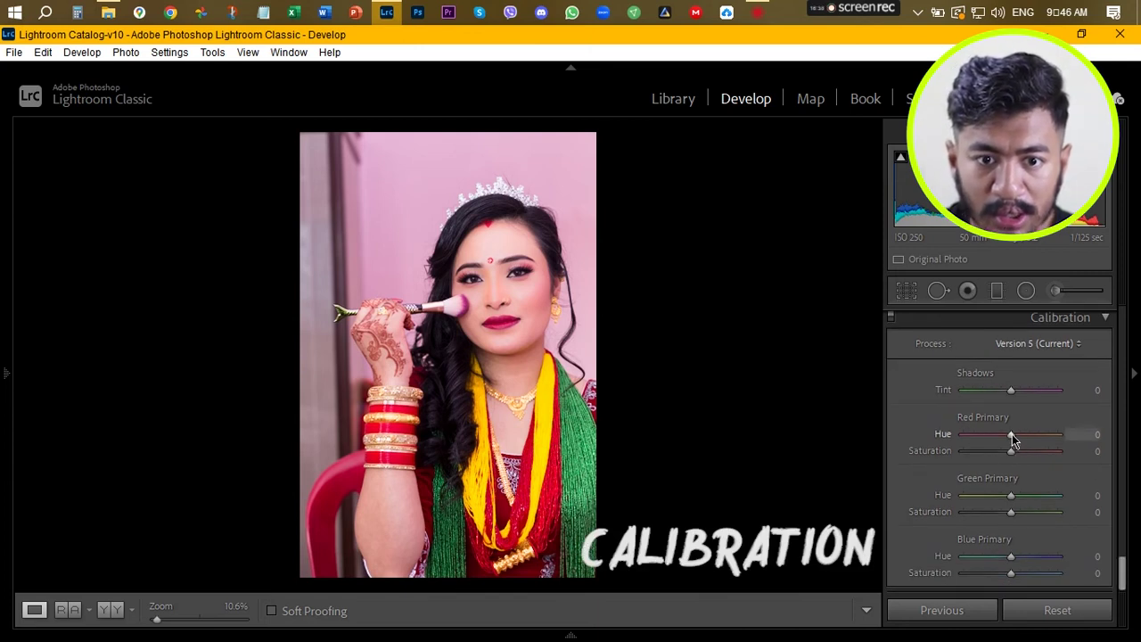
Step: Set Calibration Red Primary Hue to +4 and show the side-by-side Before/After
{"action": "left_click_drag", "start_coordinate": [1011, 437], "coordinate": [1014, 440]}
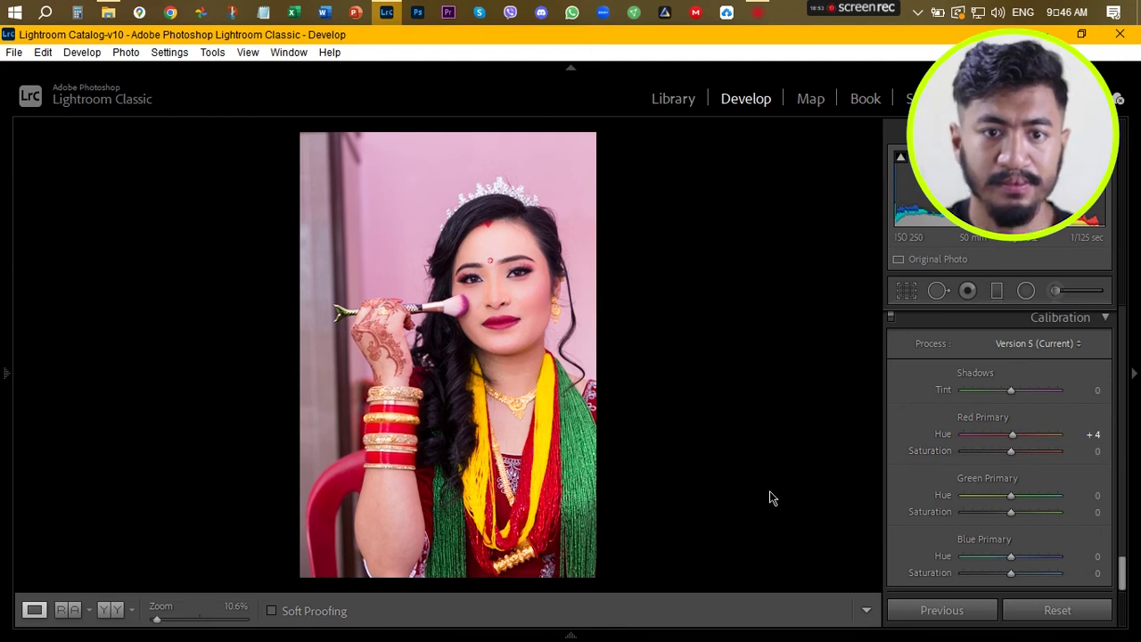
{"action": "left_click", "coordinate": [111, 610]}
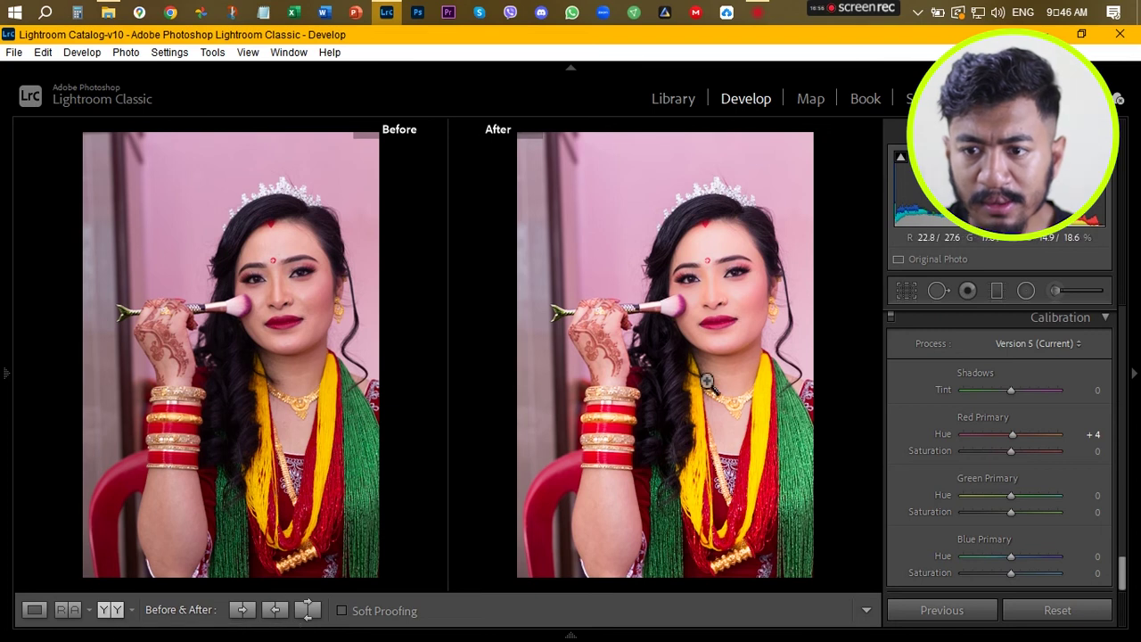
Step: Nudge the Tone Curve's midtone point slightly
{"action": "scroll", "coordinate": [947, 395], "scroll_direction": "up", "scroll_amount": 15}
{"action": "scroll", "coordinate": [945, 391], "scroll_direction": "up", "scroll_amount": 3}
{"action": "scroll", "coordinate": [945, 390], "scroll_direction": "down", "scroll_amount": 3}
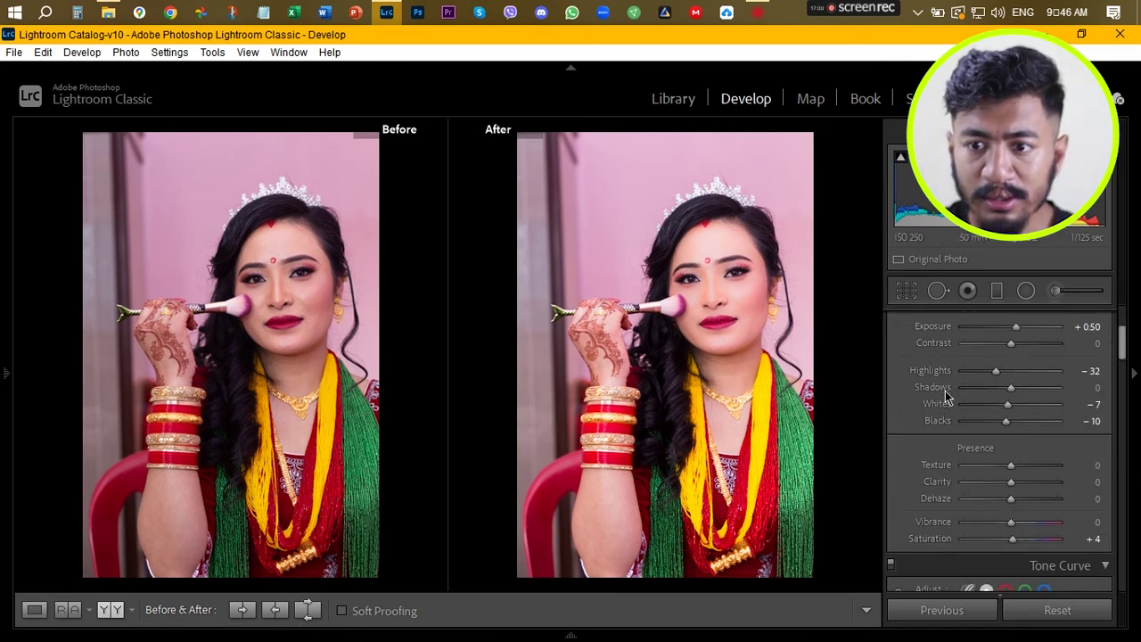
{"action": "scroll", "coordinate": [946, 395], "scroll_direction": "down", "scroll_amount": 5}
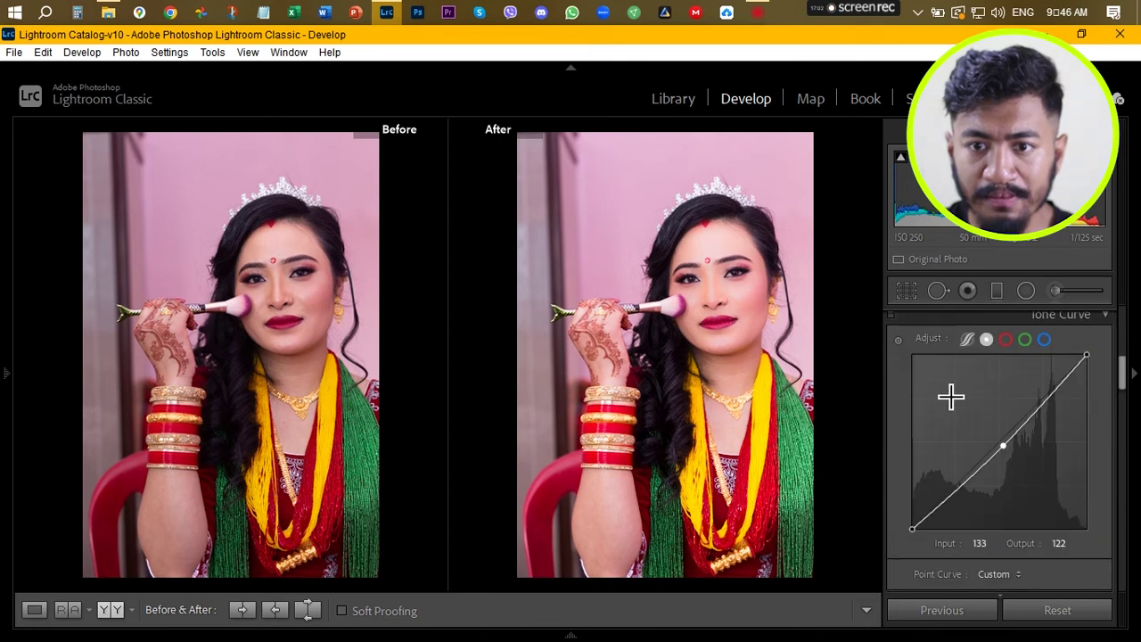
{"action": "left_click_drag", "start_coordinate": [1003, 445], "coordinate": [1006, 442]}
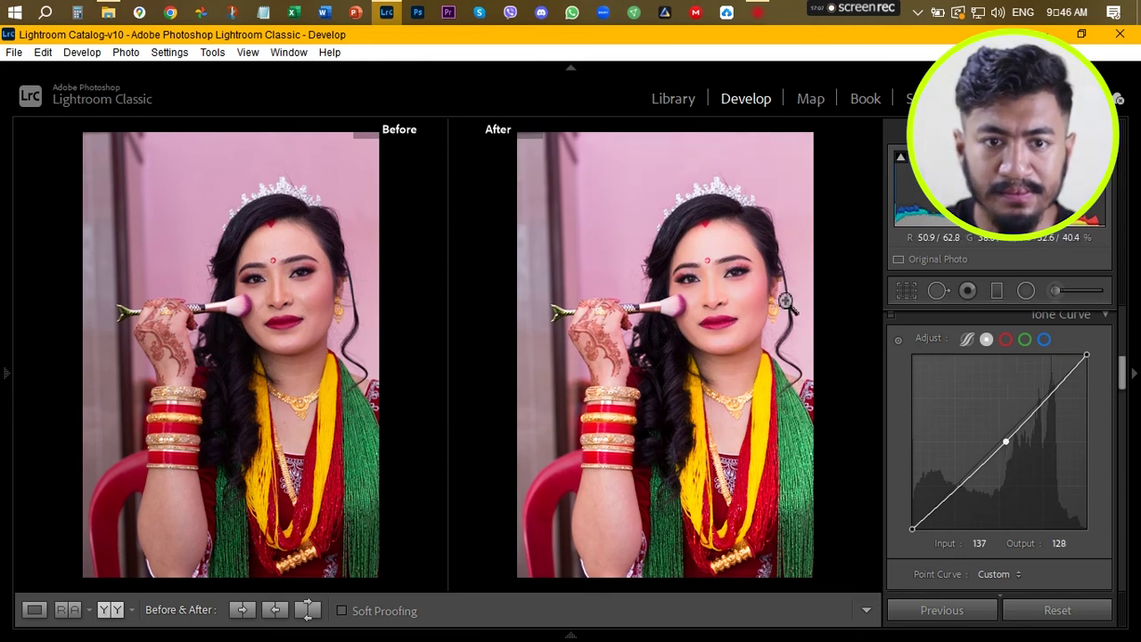
Step: Zoom both Before/After views in and centre them on the bride's face
{"action": "left_click", "coordinate": [713, 282]}
{"action": "left_click_drag", "start_coordinate": [731, 219], "coordinate": [729, 269]}
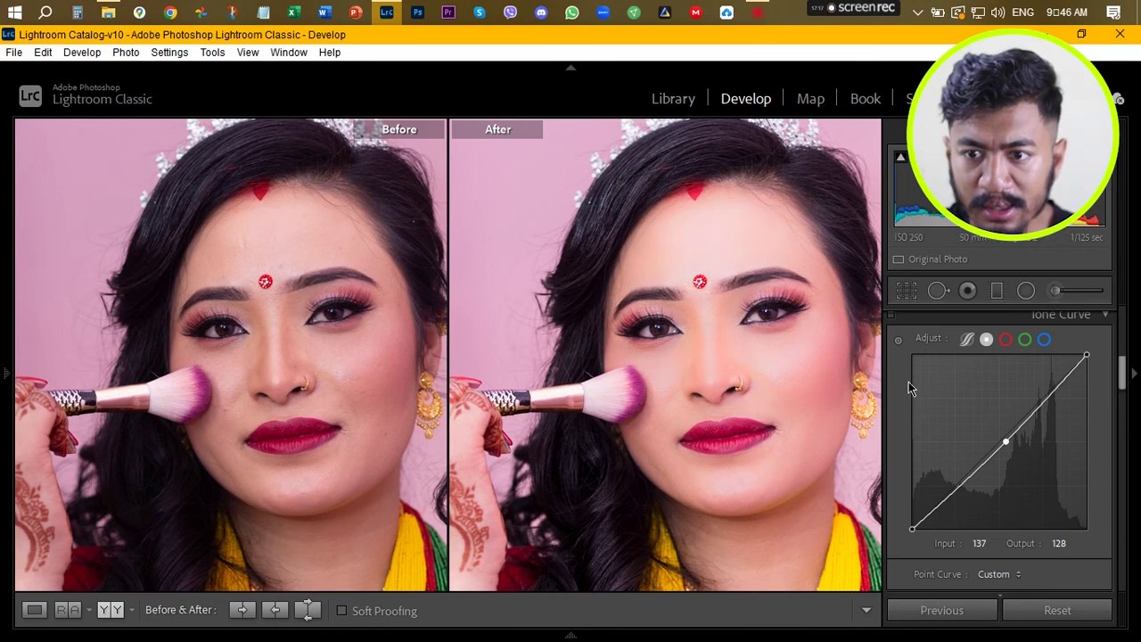
{"action": "scroll", "coordinate": [910, 383], "scroll_direction": "down", "scroll_amount": 2}
{"action": "scroll", "coordinate": [911, 387], "scroll_direction": "down", "scroll_amount": 6}
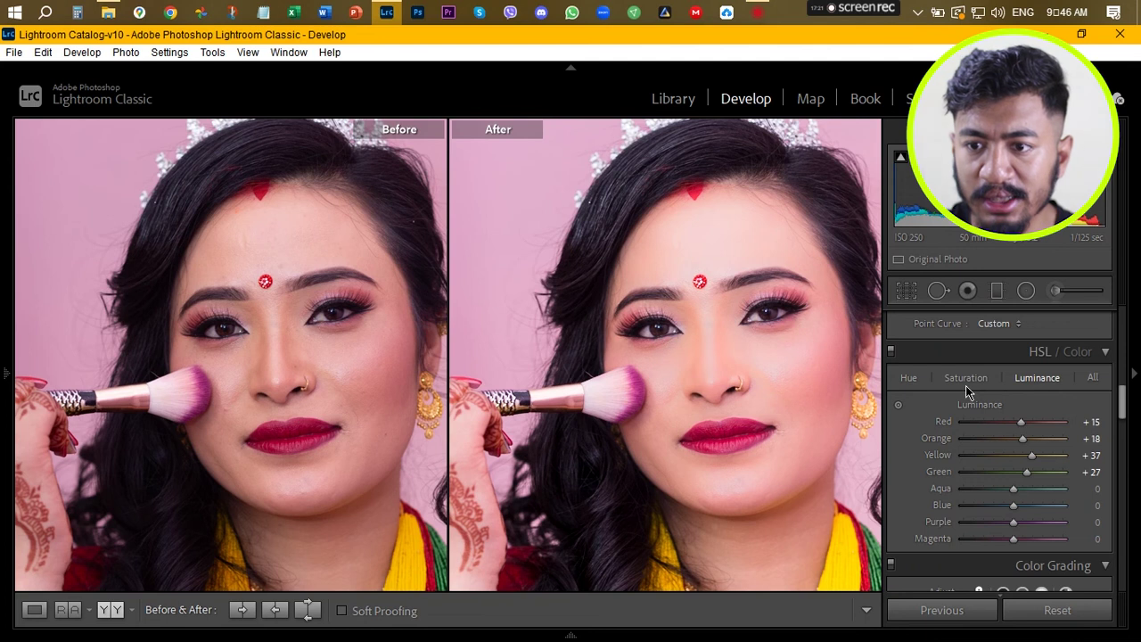
Step: Reset Orange saturation to 0 in HSL Saturation
{"action": "left_click", "coordinate": [959, 377]}
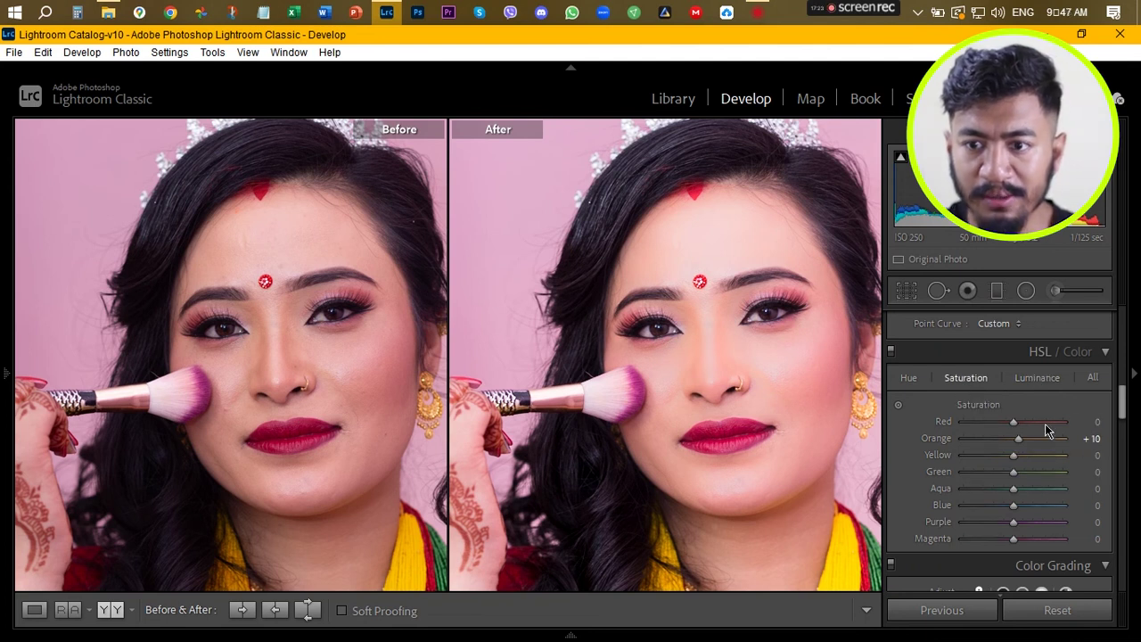
{"action": "left_click", "coordinate": [1087, 439]}
{"action": "type", "text": "0"}
{"action": "key", "text": "Return"}
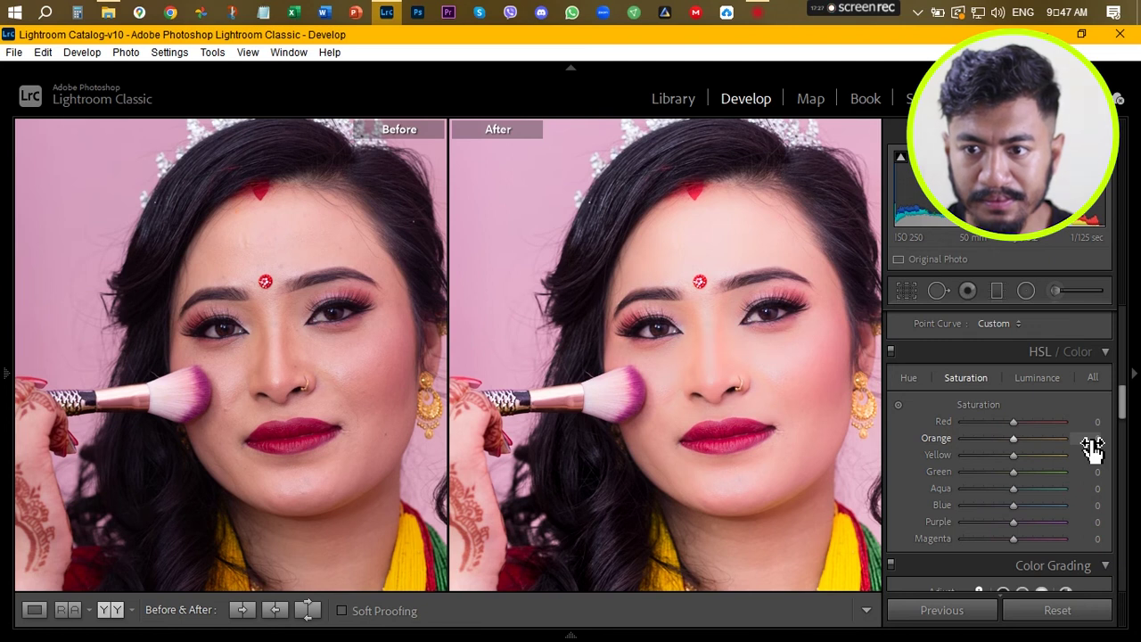
Step: Lower Orange luminance to −2, then show the whole edited photo alone in Loupe
{"action": "left_click", "coordinate": [1031, 381]}
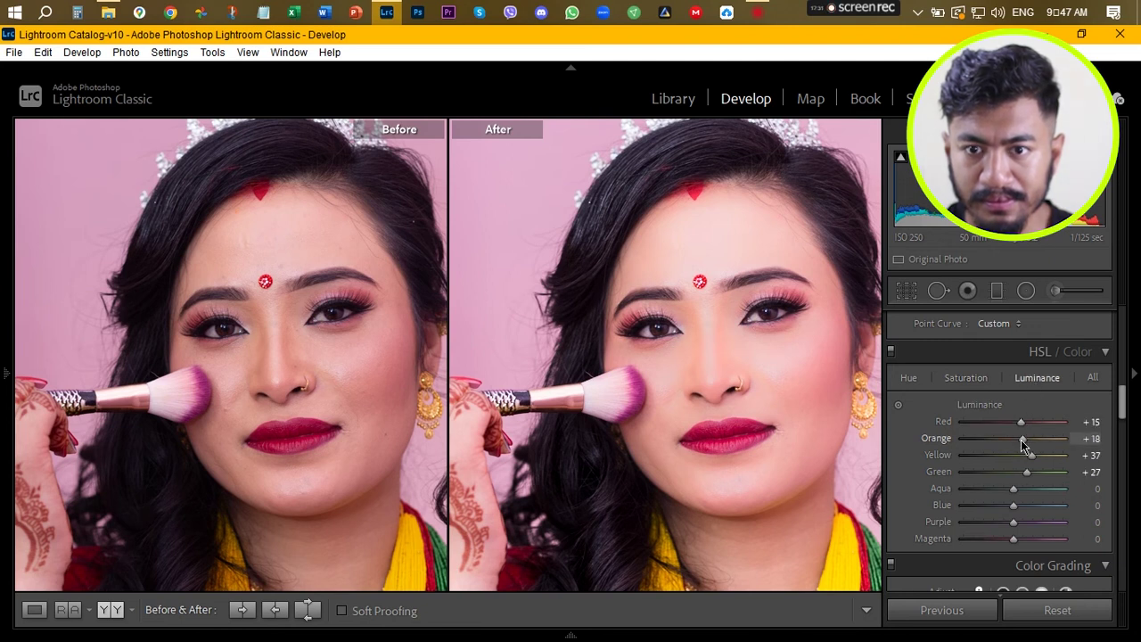
{"action": "left_click_drag", "start_coordinate": [1016, 443], "coordinate": [1012, 443]}
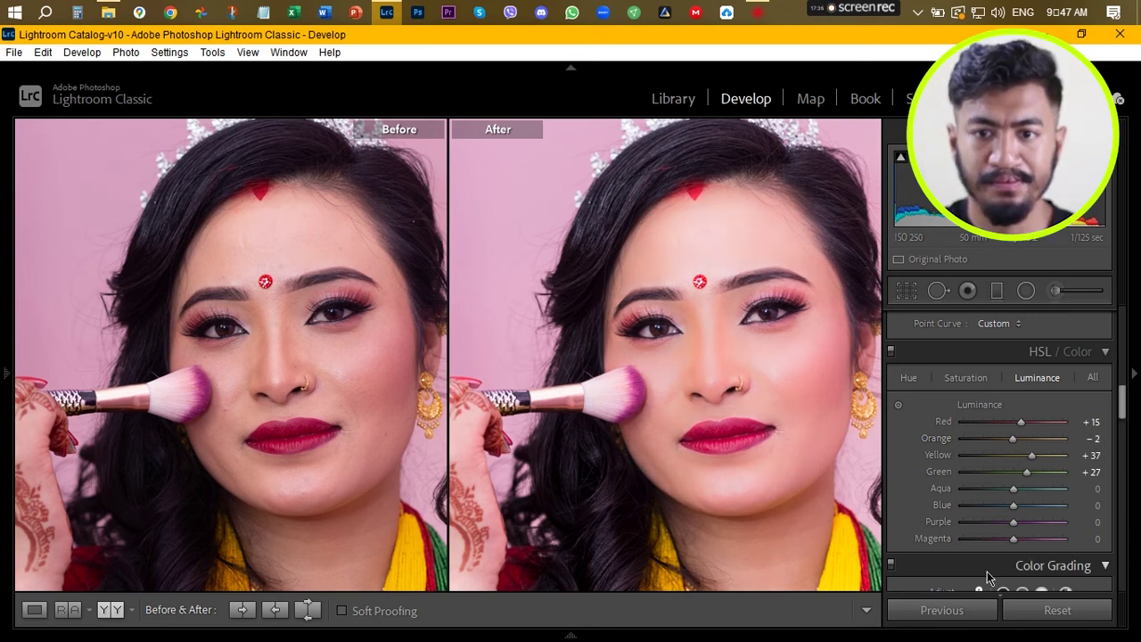
{"action": "left_click", "coordinate": [649, 403]}
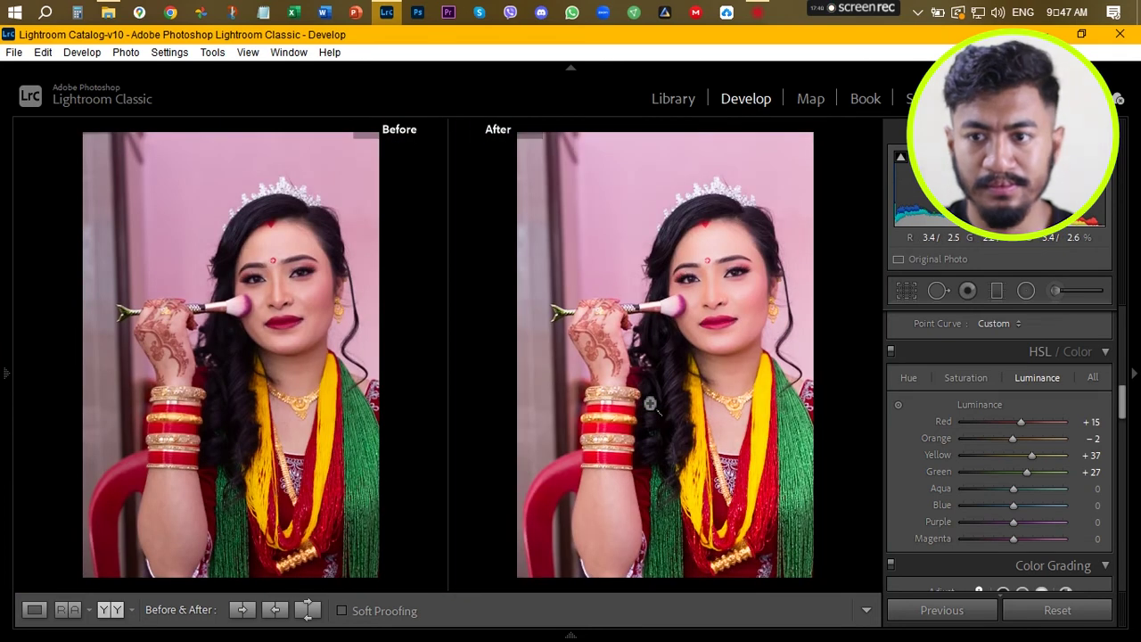
{"action": "left_click", "coordinate": [33, 610]}
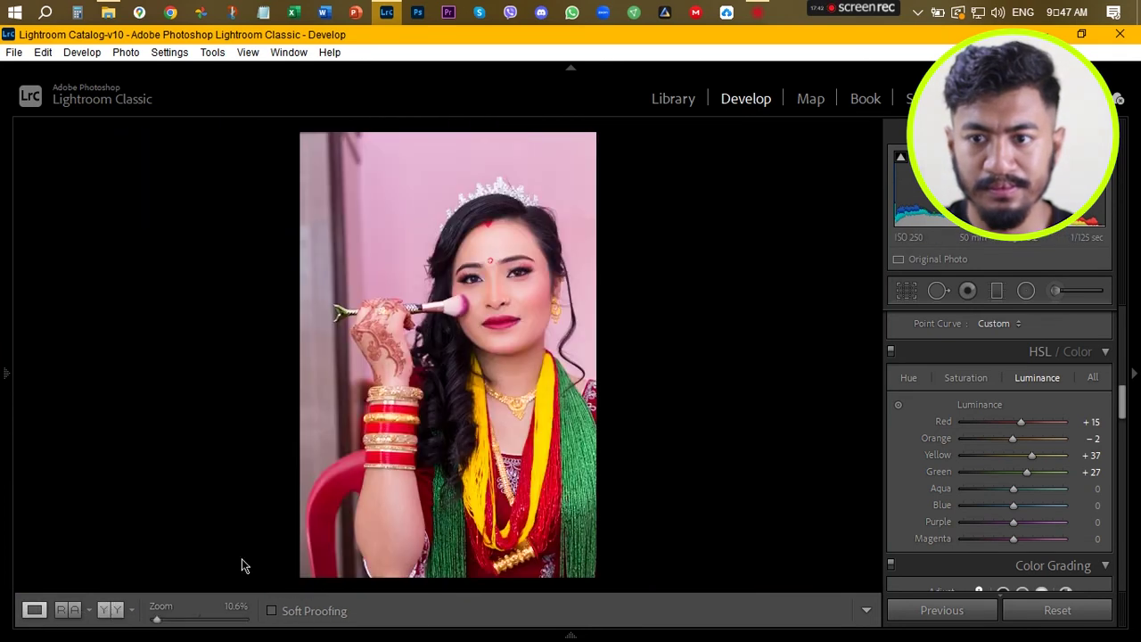
Step: Open the Export dialog for the portrait from the File menu
{"action": "scroll", "coordinate": [917, 392], "scroll_direction": "up", "scroll_amount": 10}
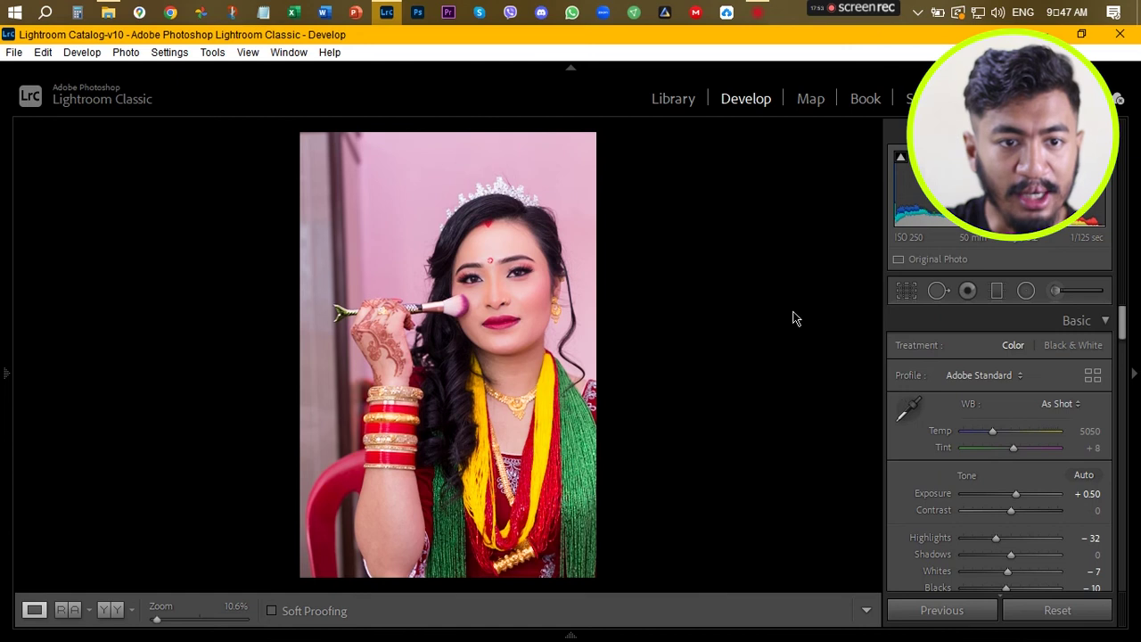
{"action": "left_click", "coordinate": [13, 52]}
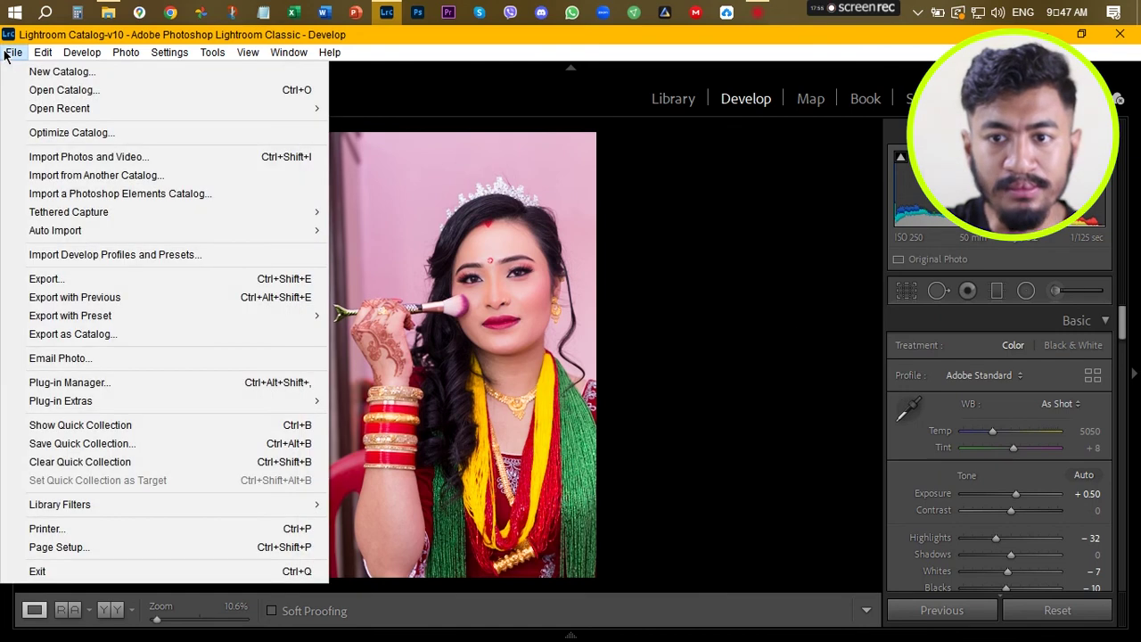
{"action": "mouse_move", "coordinate": [43, 51]}
{"action": "left_click", "coordinate": [76, 276]}
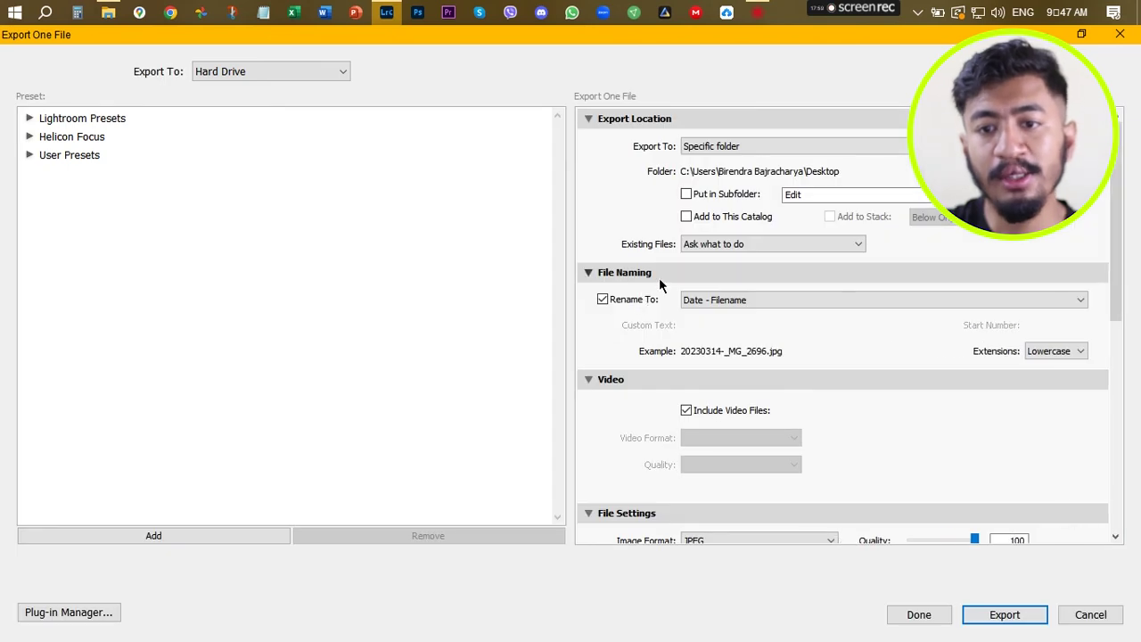
Step: Export a quality-100 Adobe RGB (1998) JPEG to the desktop, then minimise Lightroom
{"action": "left_click_drag", "start_coordinate": [1127, 319], "coordinate": [1120, 387]}
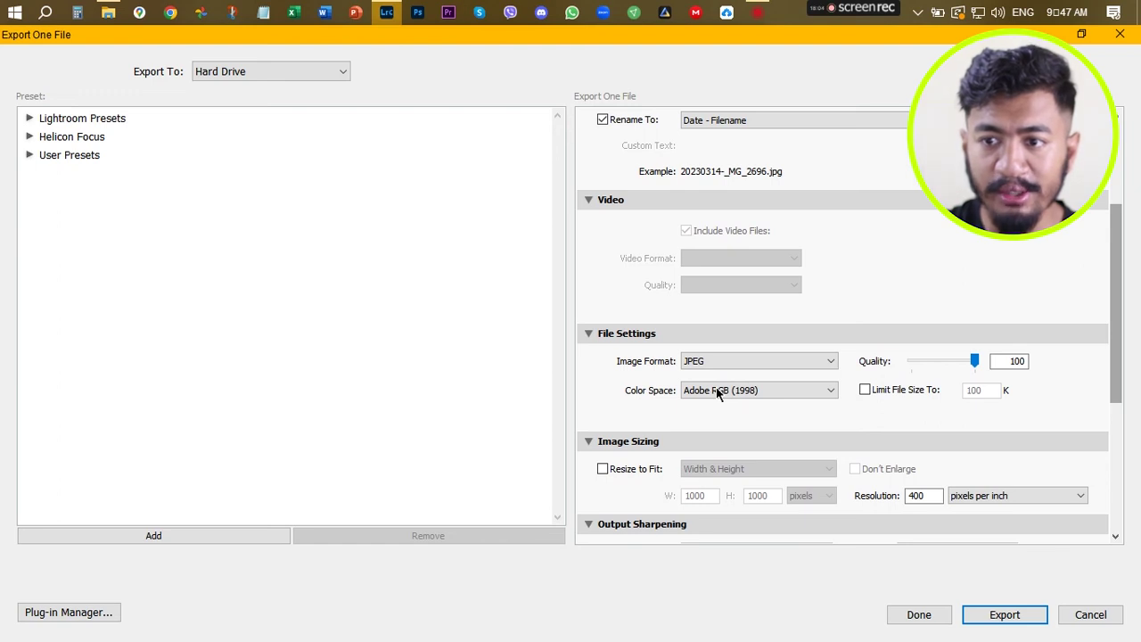
{"action": "left_click_drag", "start_coordinate": [1112, 332], "coordinate": [1122, 380]}
{"action": "scroll", "coordinate": [1122, 381], "scroll_direction": "down", "scroll_amount": 2}
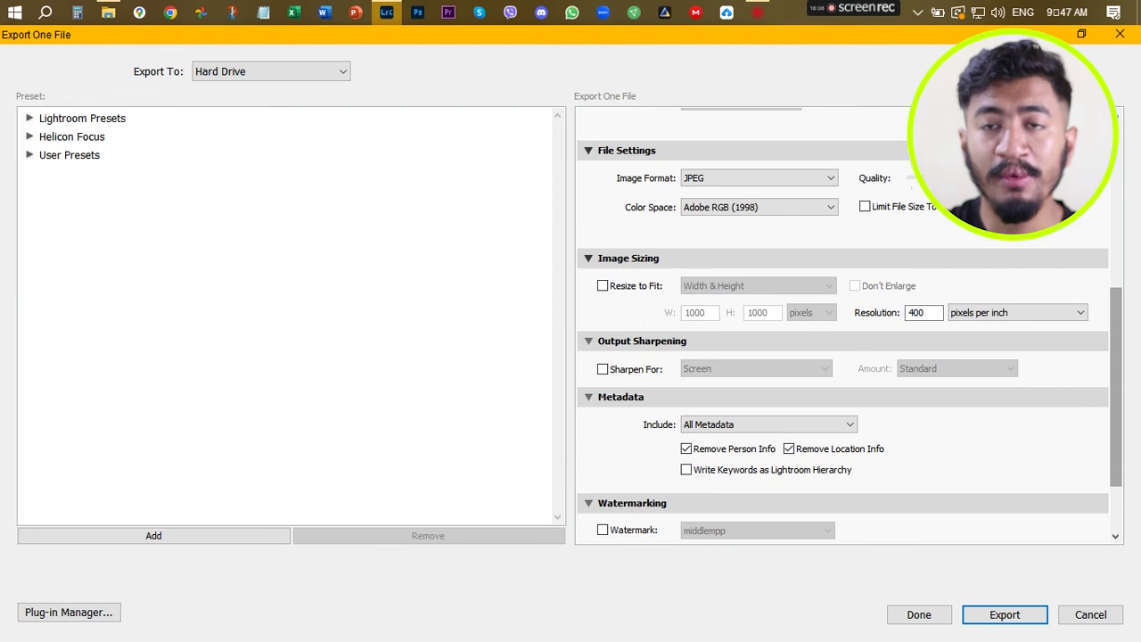
{"action": "scroll", "coordinate": [1115, 365], "scroll_direction": "down", "scroll_amount": 1}
{"action": "scroll", "coordinate": [1122, 389], "scroll_direction": "down", "scroll_amount": 1}
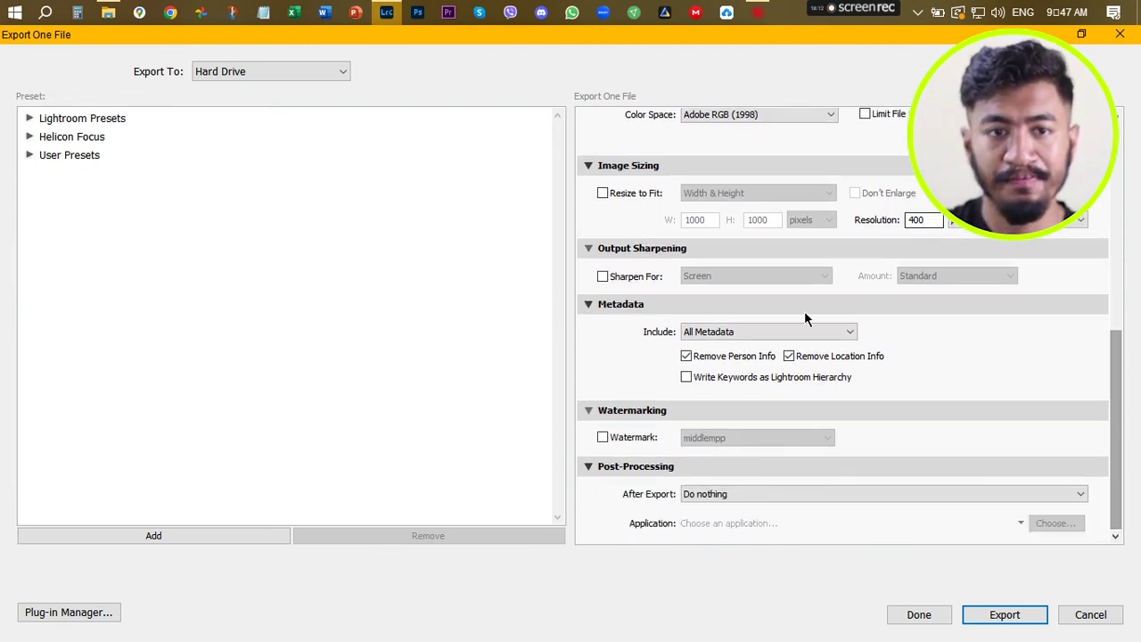
{"action": "left_click", "coordinate": [1013, 614]}
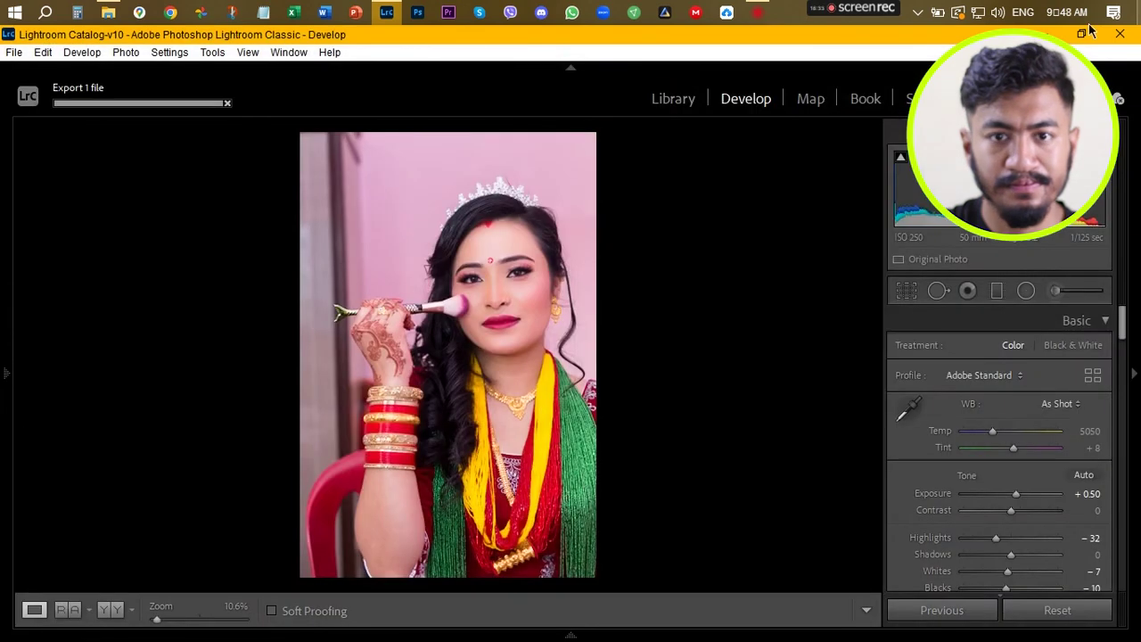
{"action": "left_click", "coordinate": [387, 12]}
{"action": "left_click_drag", "start_coordinate": [27, 59], "coordinate": [89, 505]}
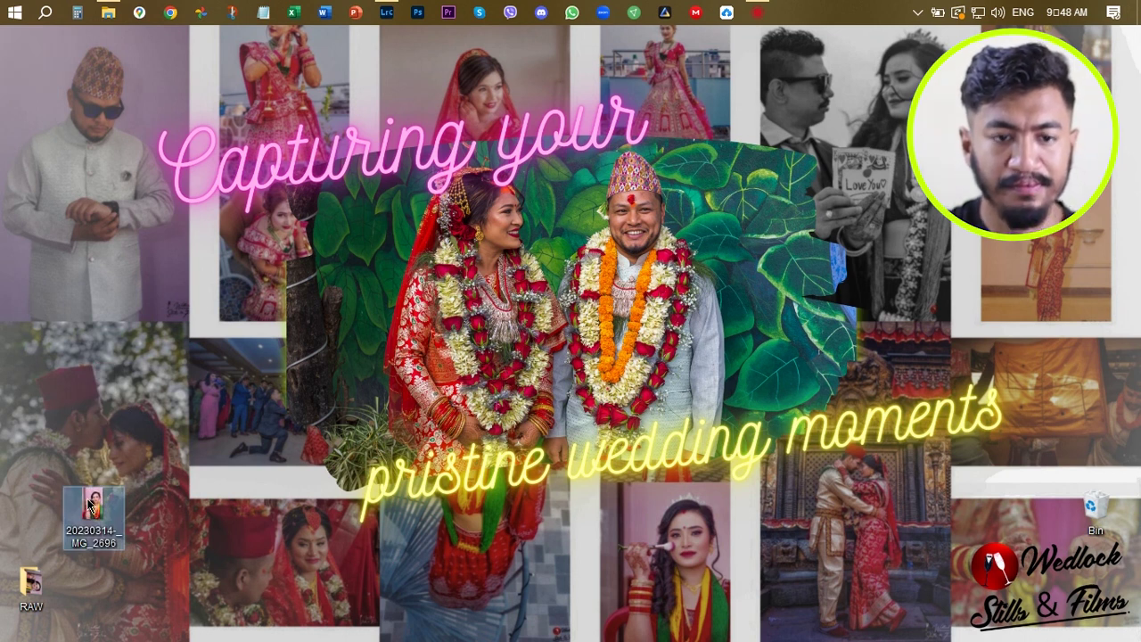
Step: View 20230314-_MG_2696.jpg in Photos, inspecting face and necklaces close up, then fit it
{"action": "double_click", "coordinate": [90, 506]}
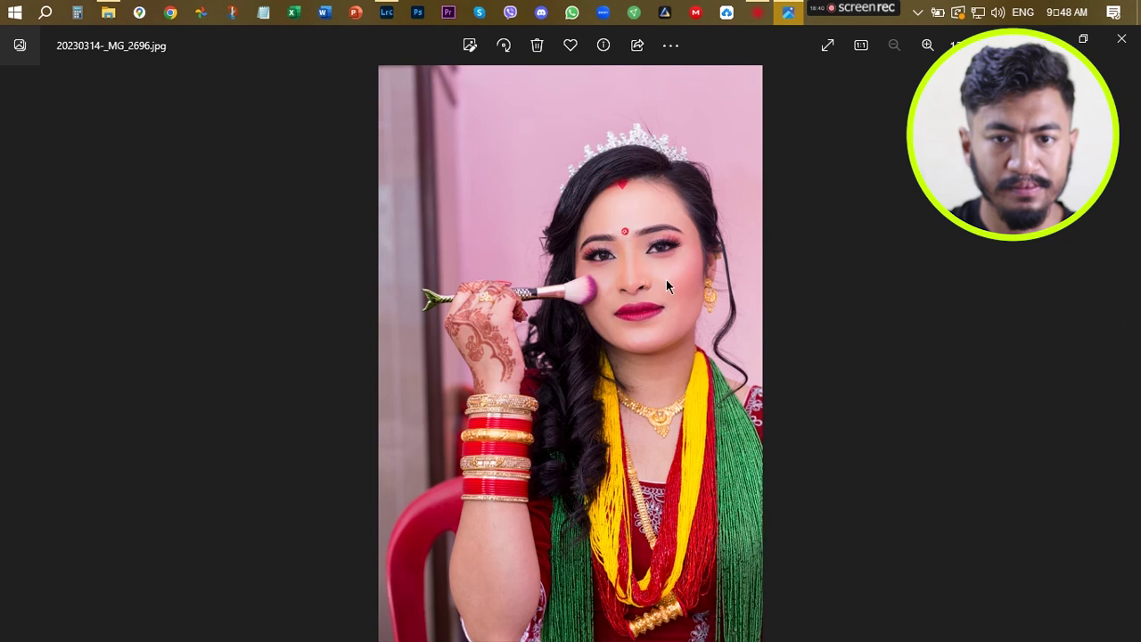
{"action": "scroll", "coordinate": [663, 279], "scroll_direction": "up", "scroll_amount": 4}
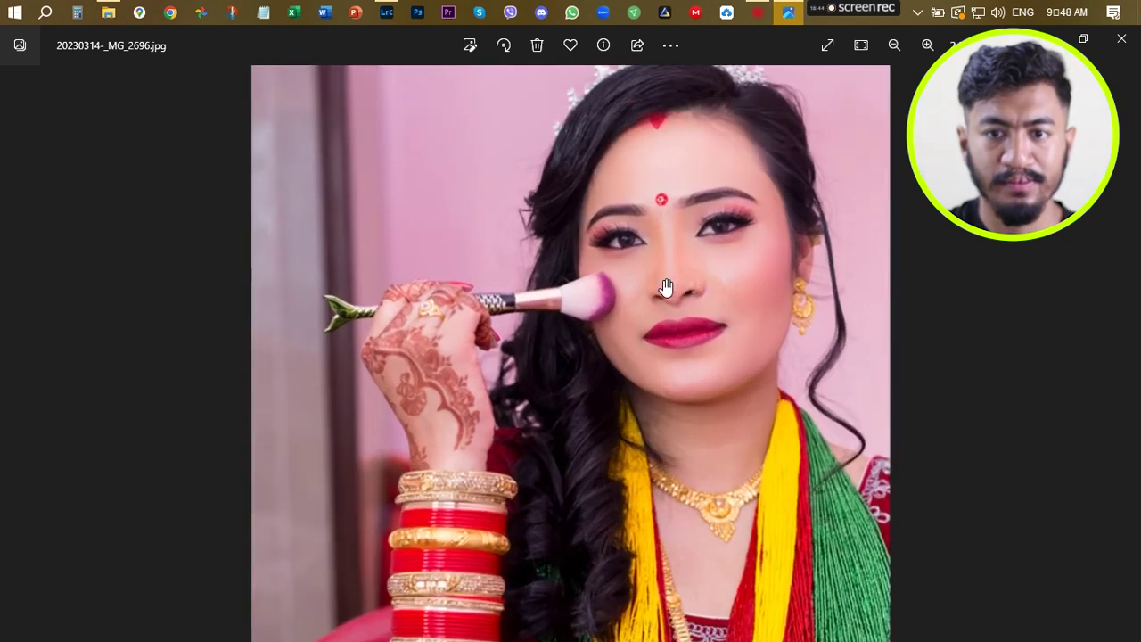
{"action": "scroll", "coordinate": [626, 280], "scroll_direction": "up", "scroll_amount": 3}
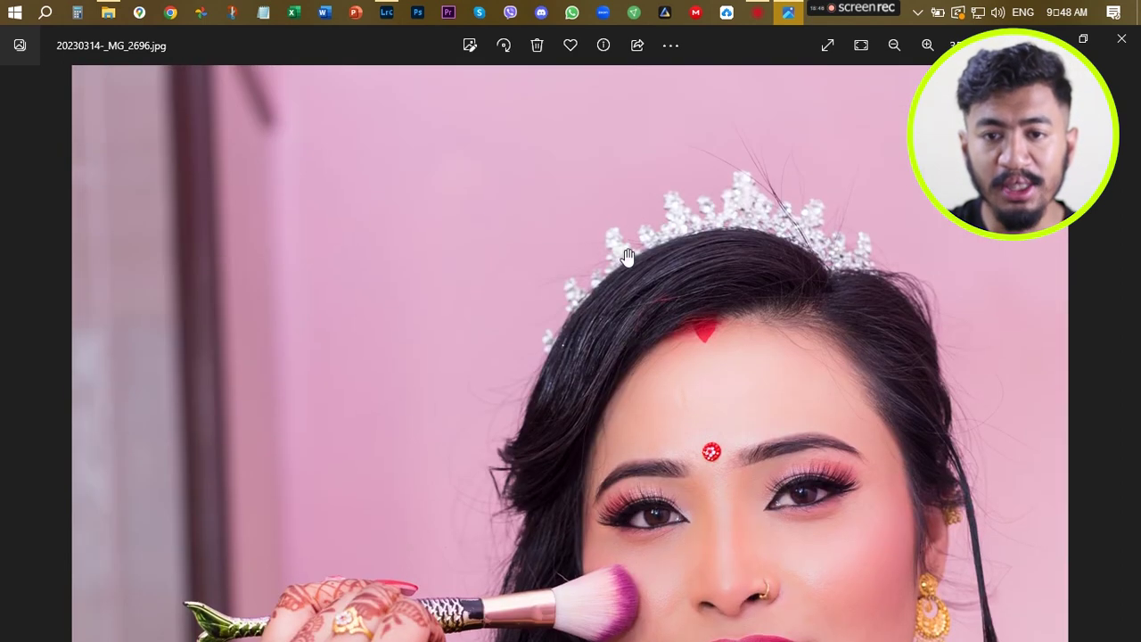
{"action": "scroll", "coordinate": [633, 336], "scroll_direction": "down", "scroll_amount": 2}
{"action": "scroll", "coordinate": [627, 465], "scroll_direction": "down", "scroll_amount": 7}
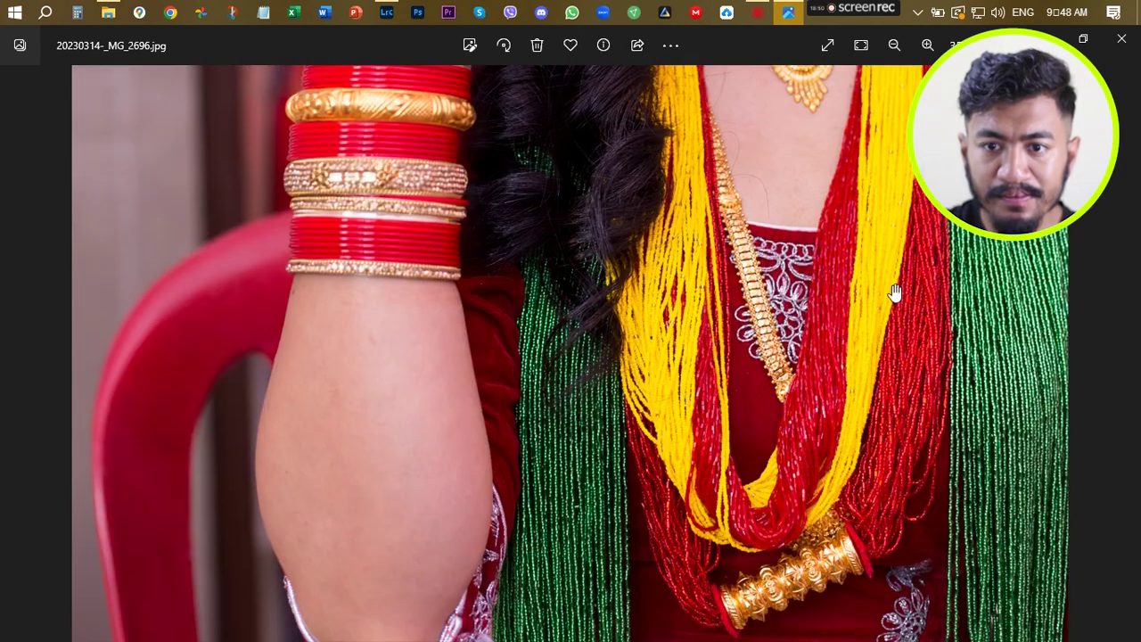
{"action": "scroll", "coordinate": [829, 379], "scroll_direction": "up", "scroll_amount": 5}
{"action": "scroll", "coordinate": [756, 387], "scroll_direction": "up", "scroll_amount": 2}
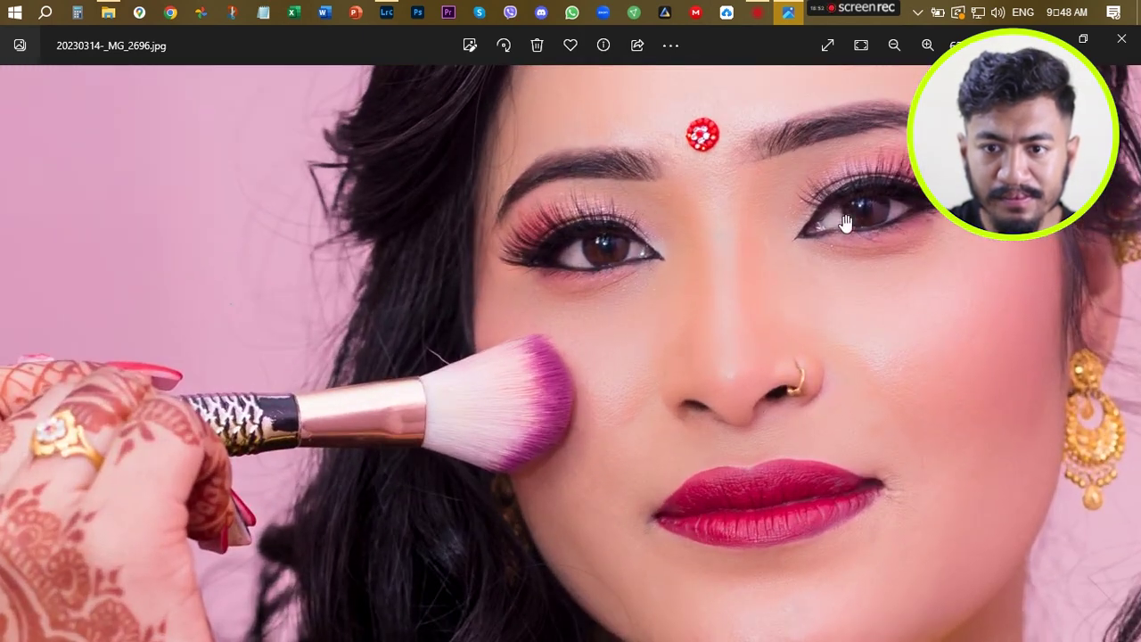
{"action": "left_click_drag", "start_coordinate": [844, 223], "coordinate": [651, 258]}
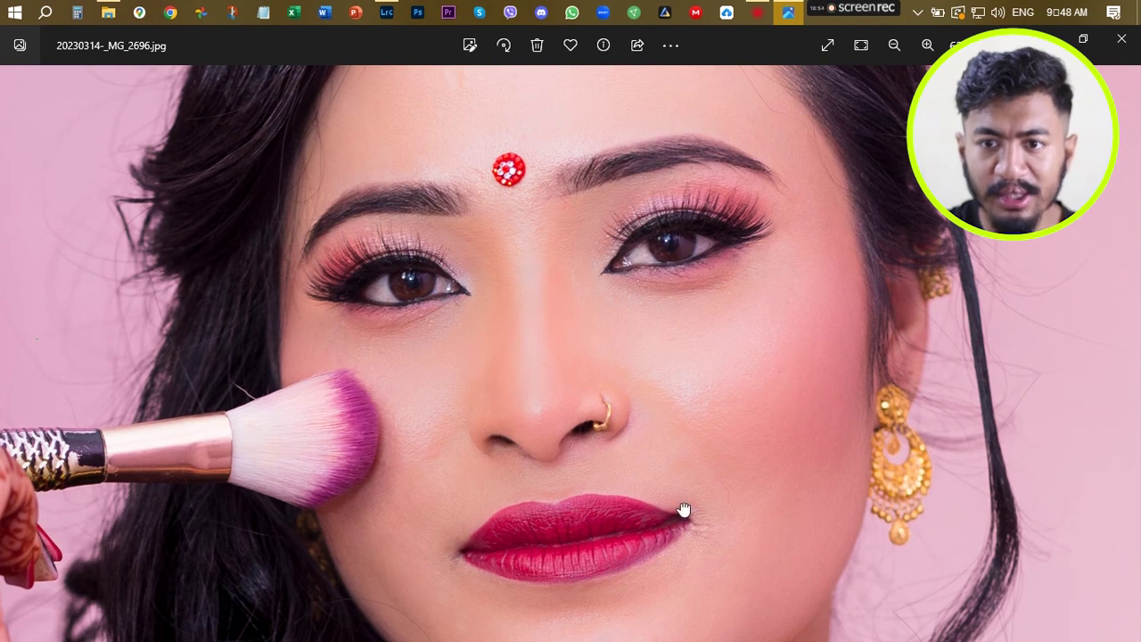
{"action": "left_click_drag", "start_coordinate": [679, 517], "coordinate": [701, 415]}
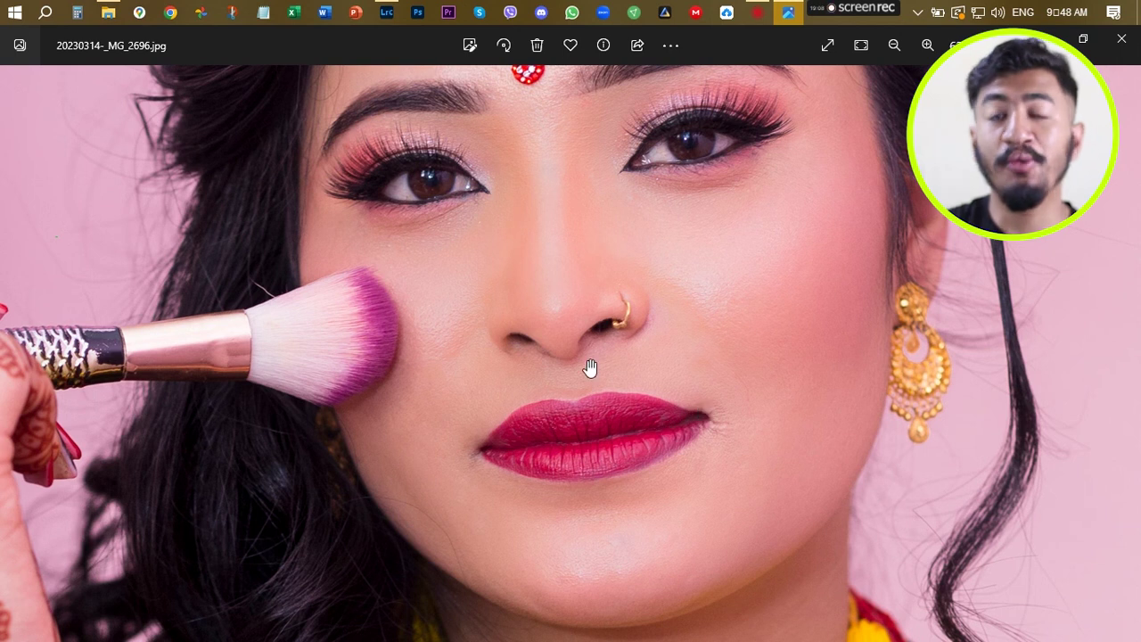
{"action": "double_click", "coordinate": [608, 258]}
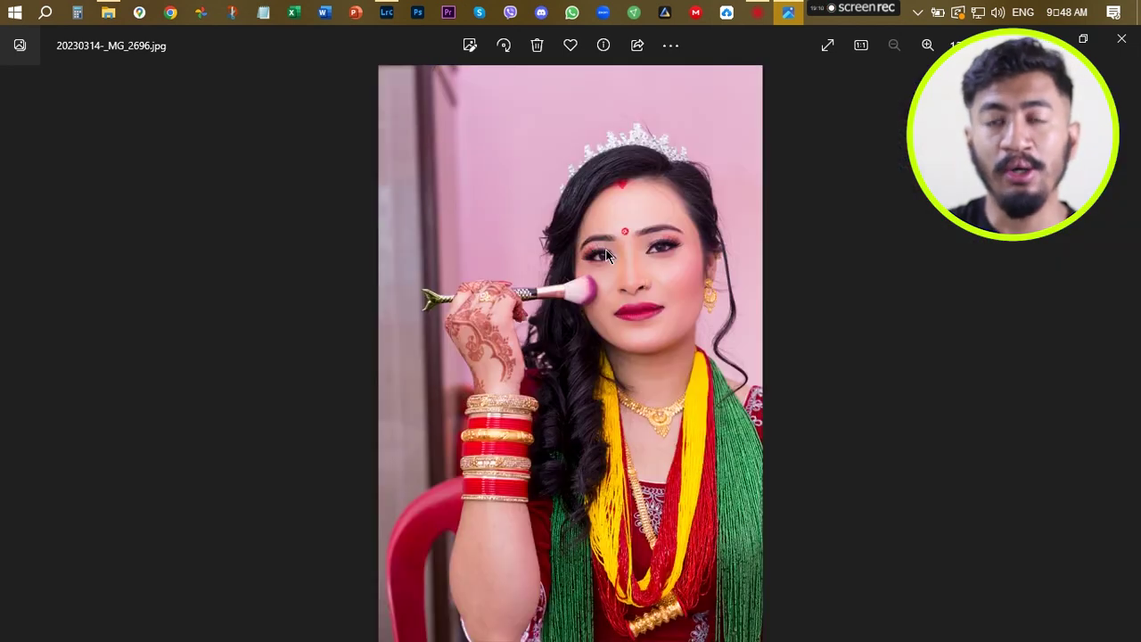